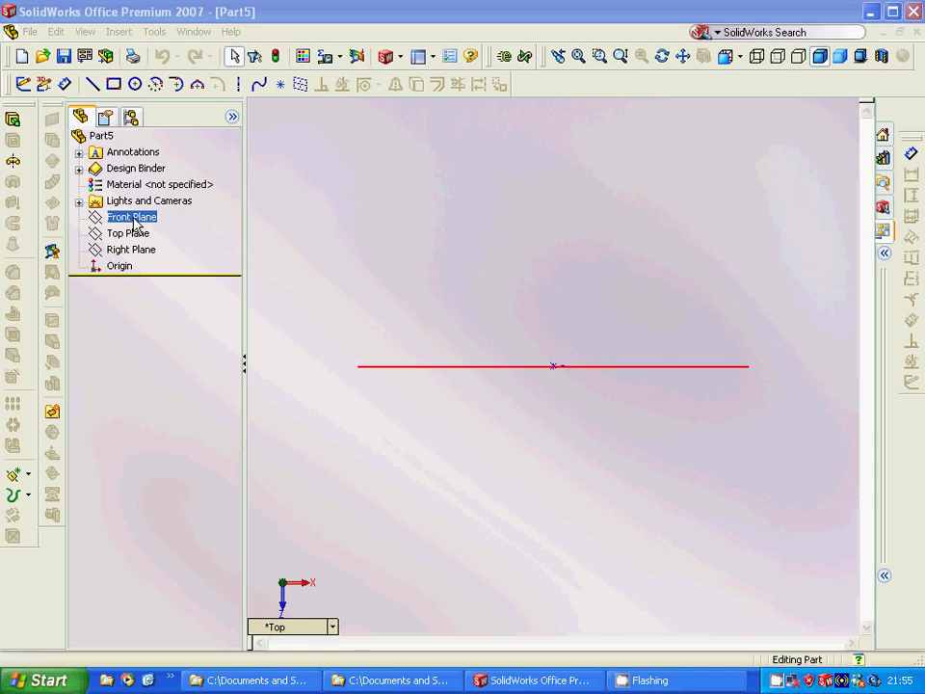
Sketch a horizontal line about 41 mm long on the Top Plane, running from the origin in the negative X direction.
left_click(130, 233)
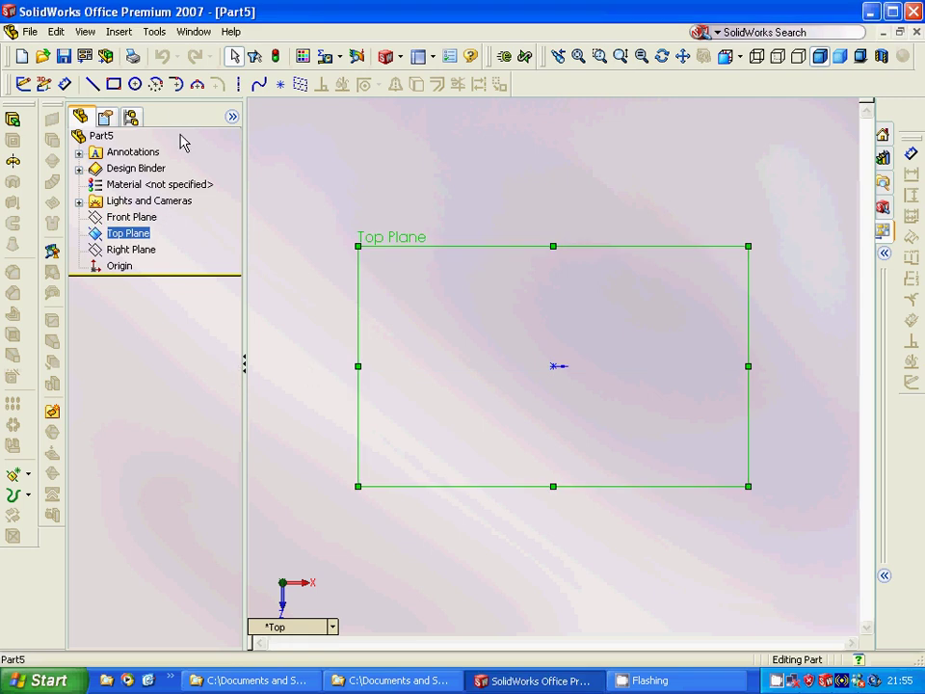
left_click(92, 84)
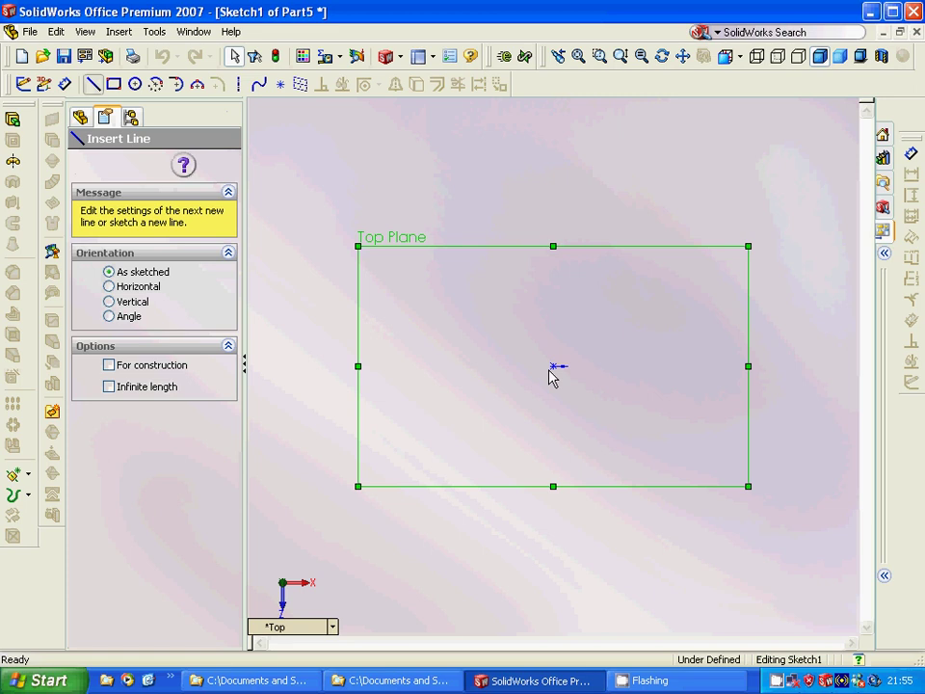
left_click(553, 365)
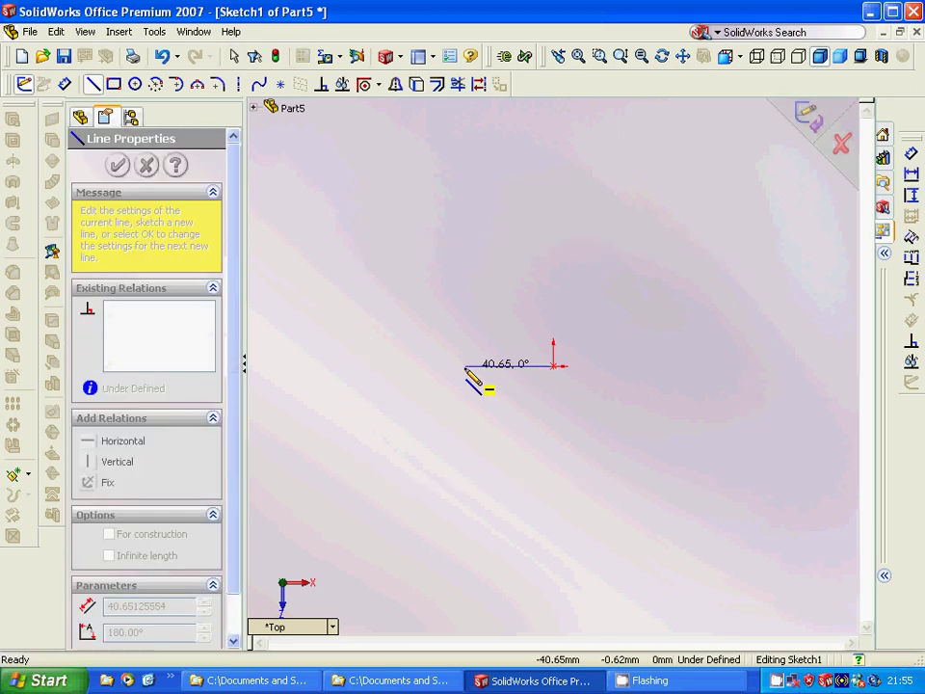
left_click(466, 367)
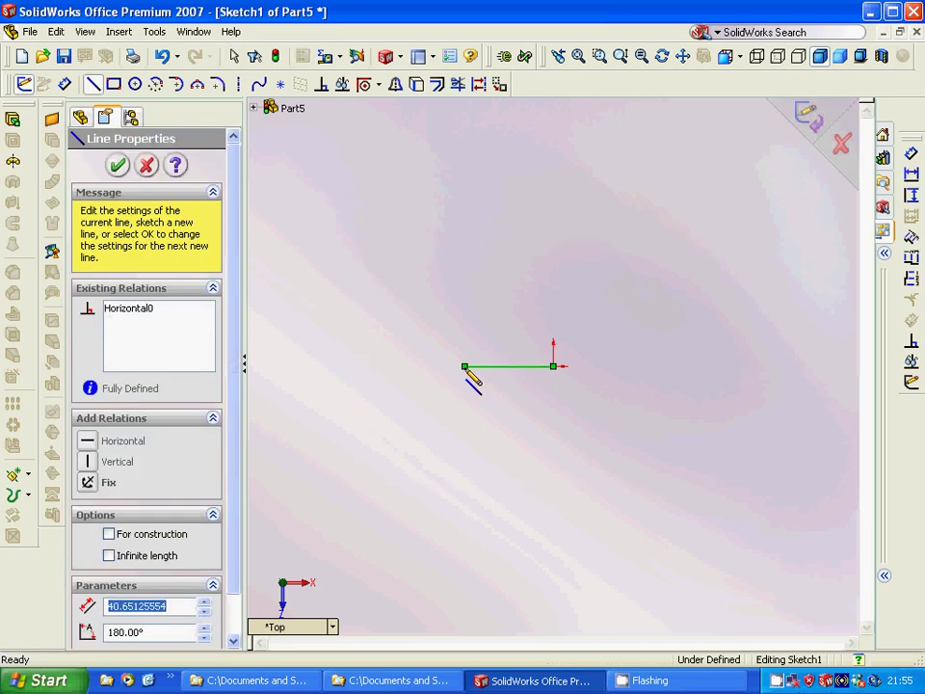
key("Escape")
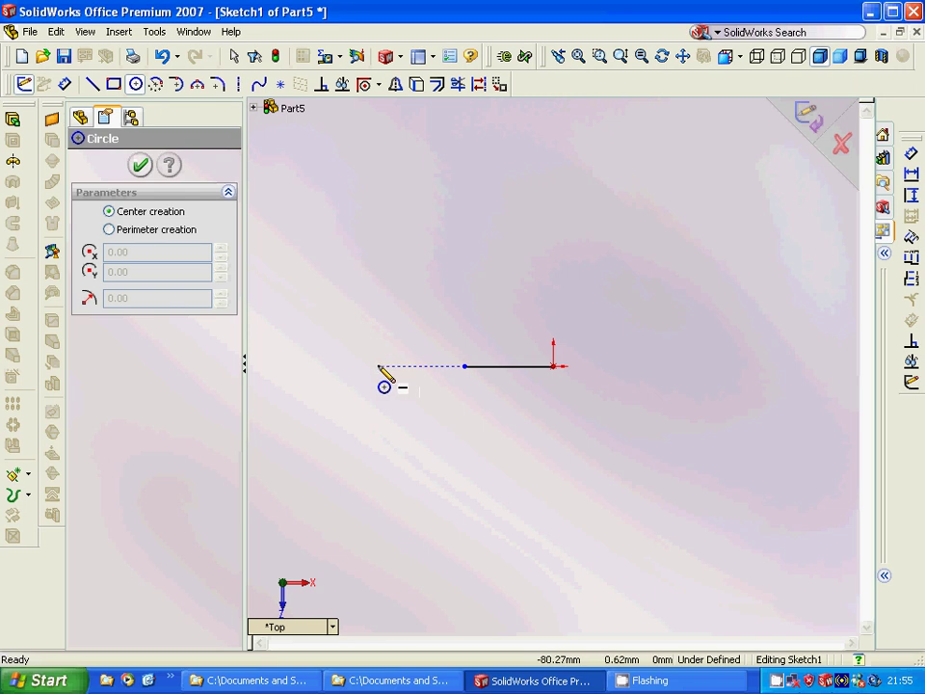
Sketch a circle beyond the line's free end, centred slightly above the line's level, and set its radius to 25 mm.
left_click(378, 366)
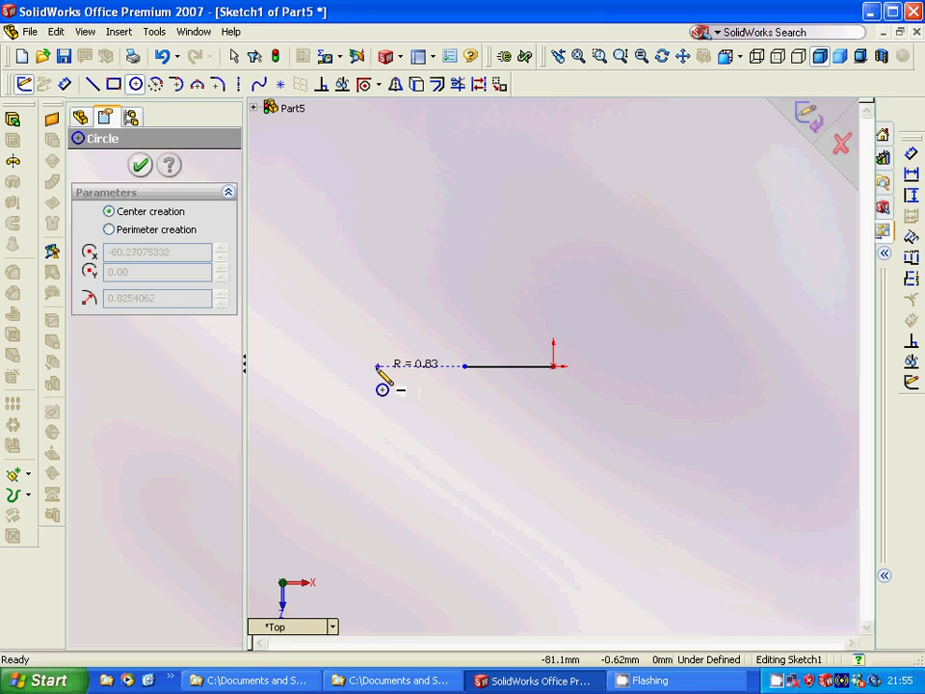
key("Escape")
left_click(136, 85)
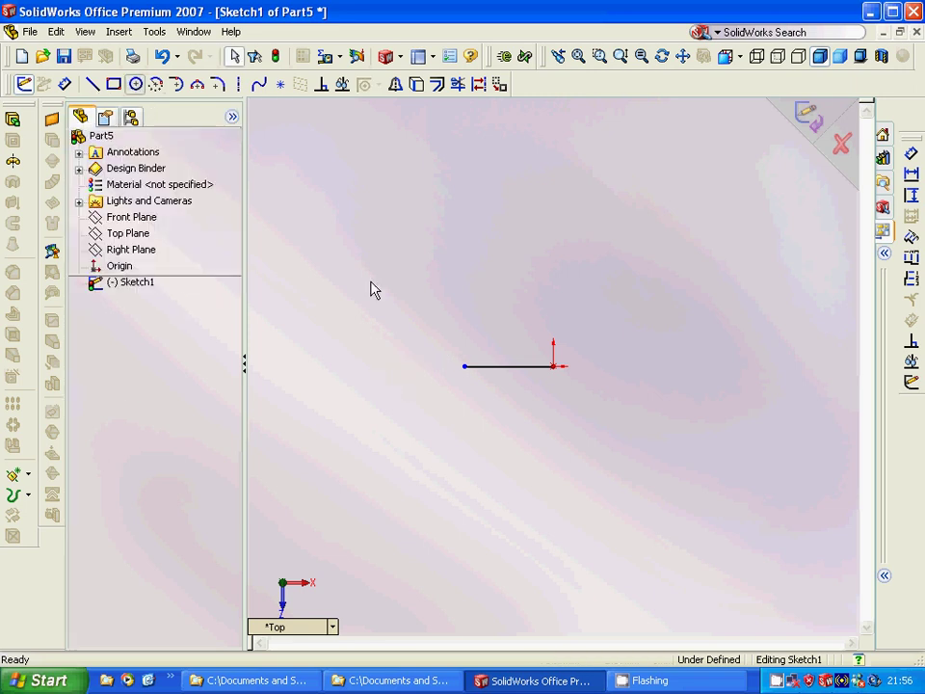
left_click(391, 344)
left_click(392, 399)
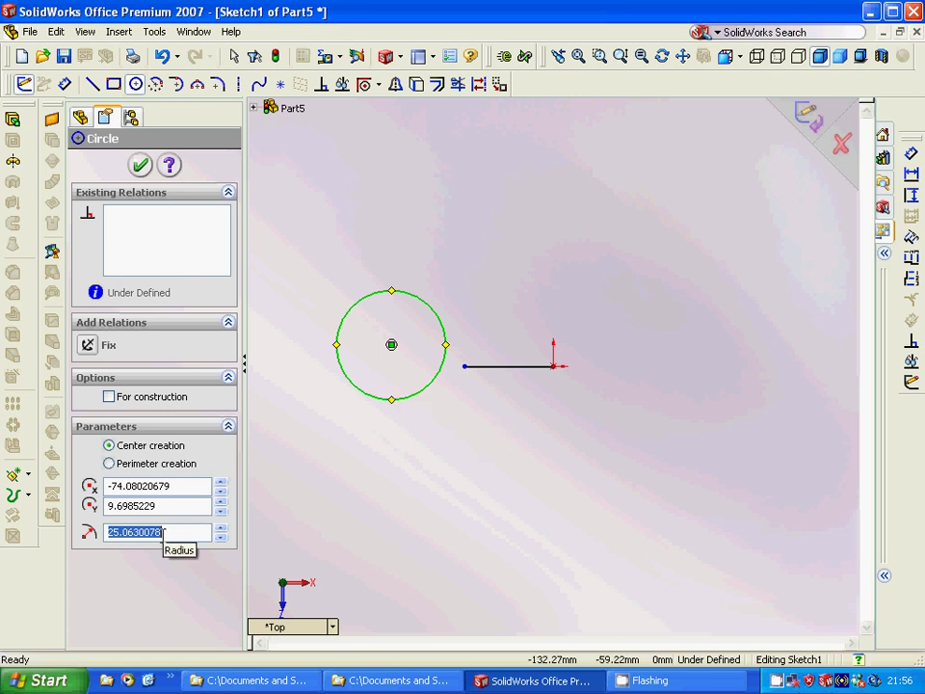
type("25")
key("Return")
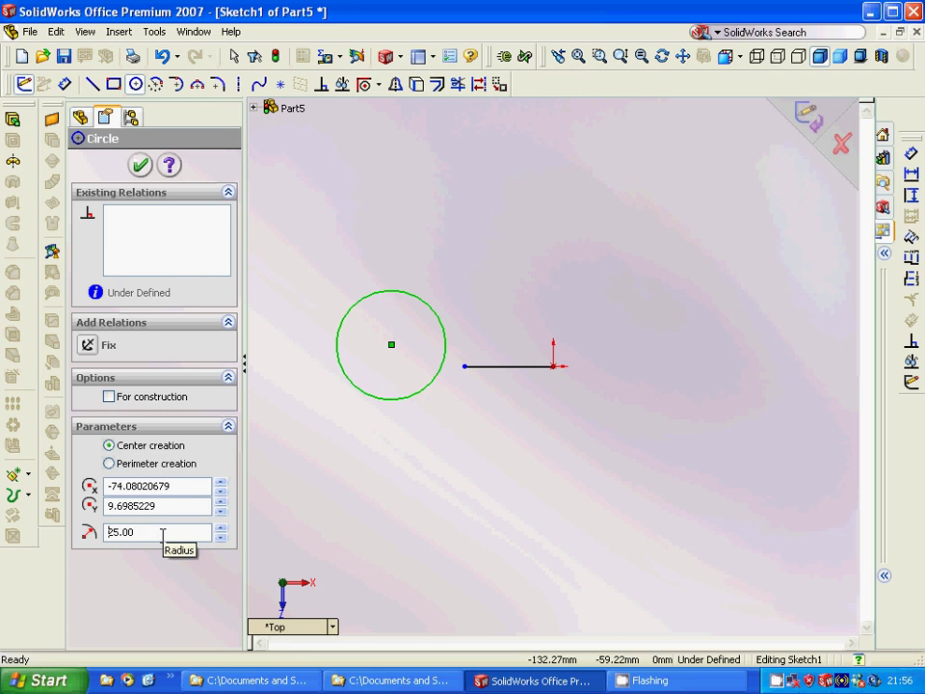
left_click(141, 165)
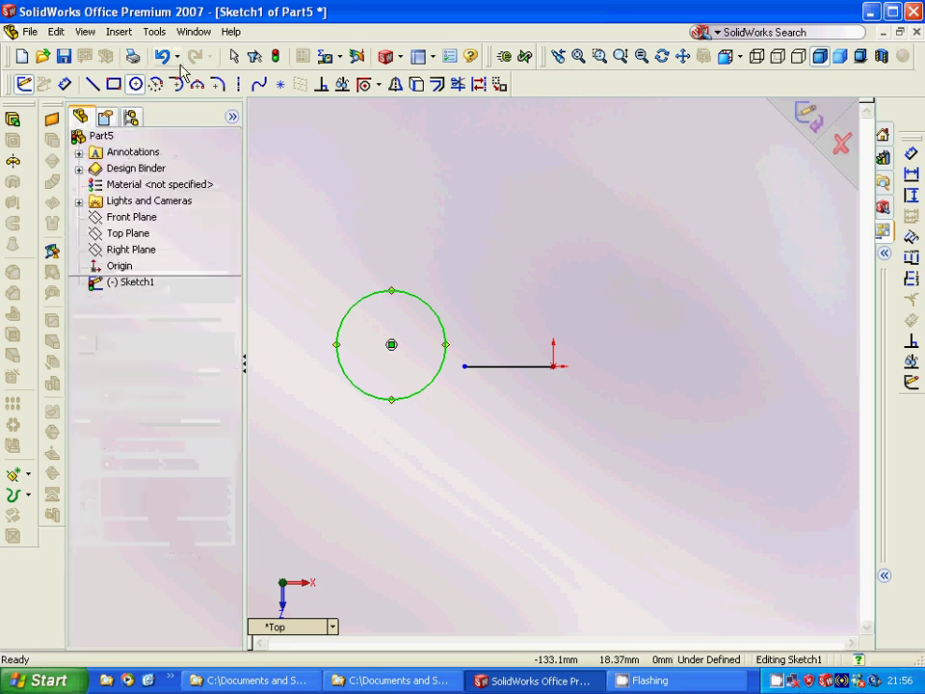
Extend the horizontal line's free end to meet the circle.
left_click(154, 31)
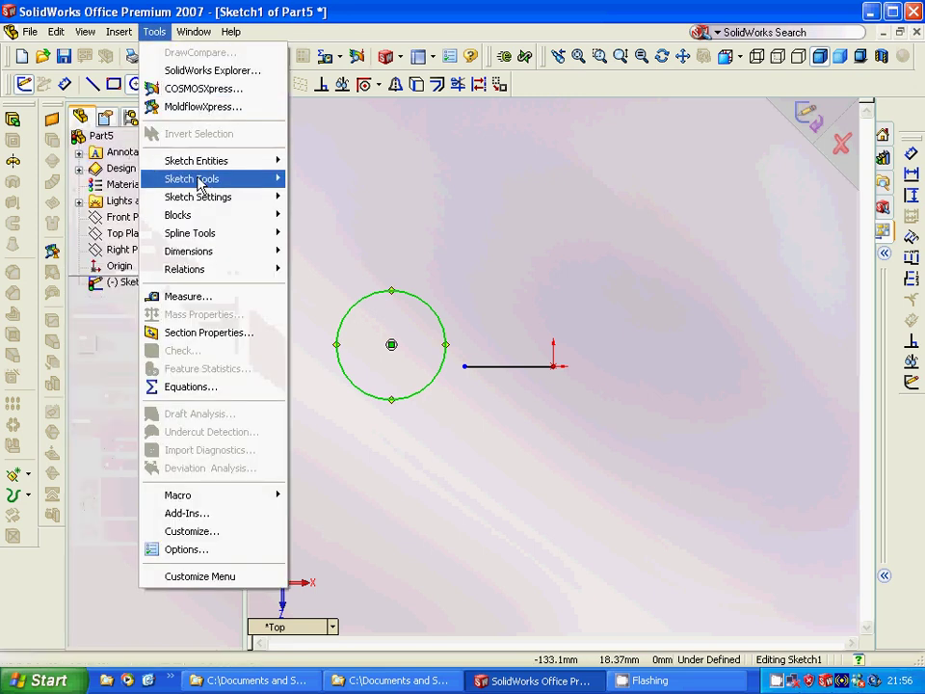
mouse_move(200, 183)
left_click(337, 202)
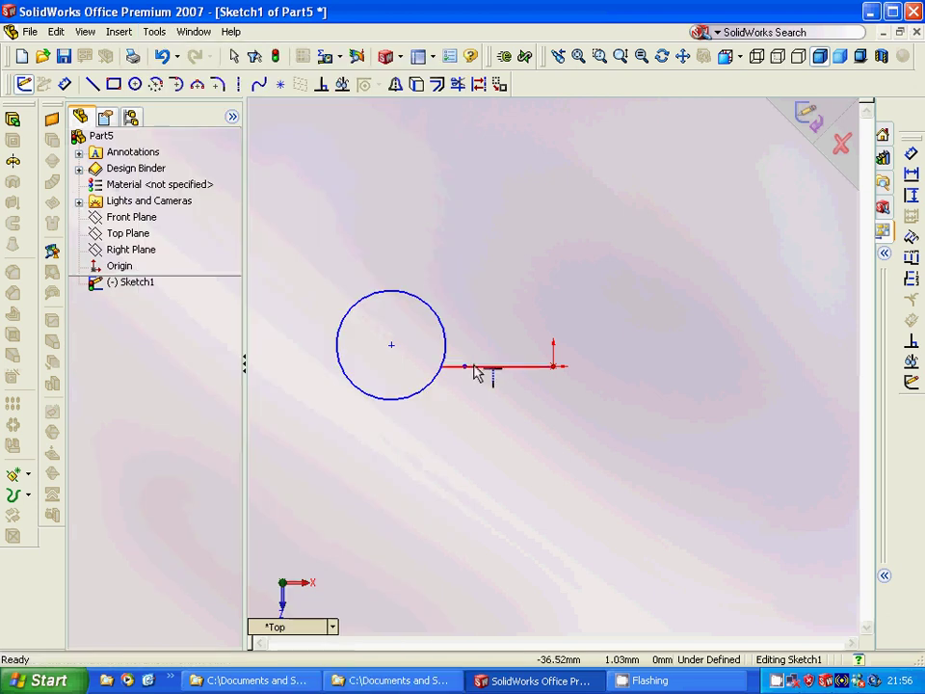
left_click(471, 372)
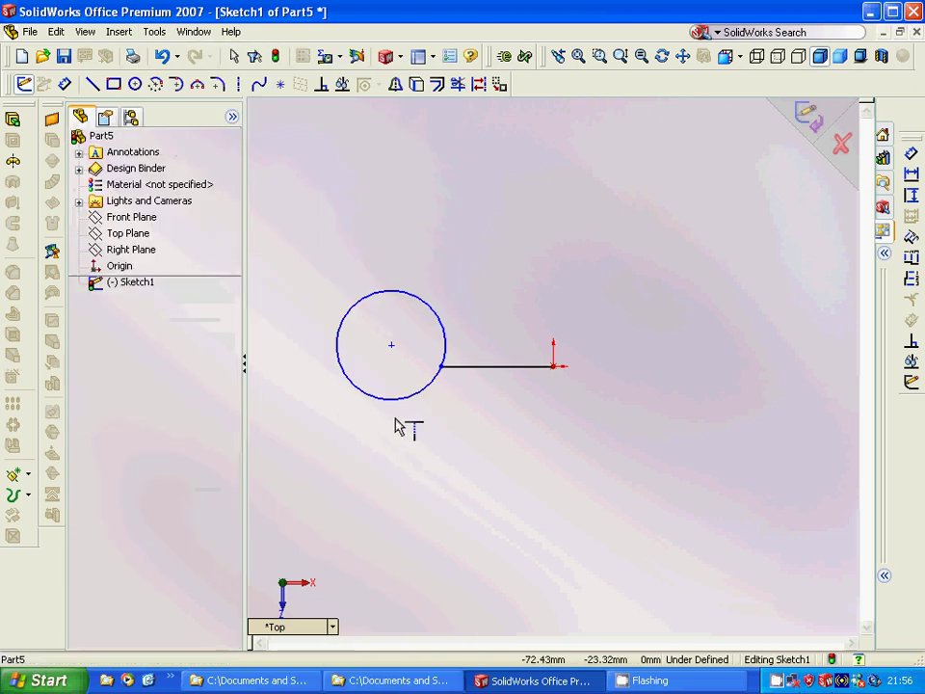
key("Escape")
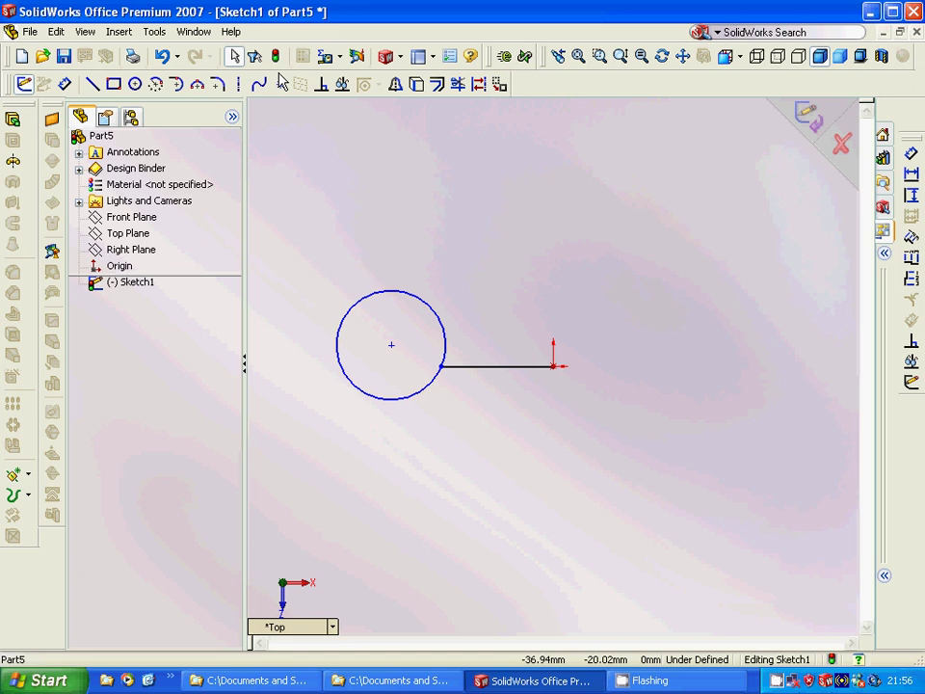
Sketch a horizontal construction centerline about 38 mm long from the circle's centre toward the origin side.
left_click(238, 84)
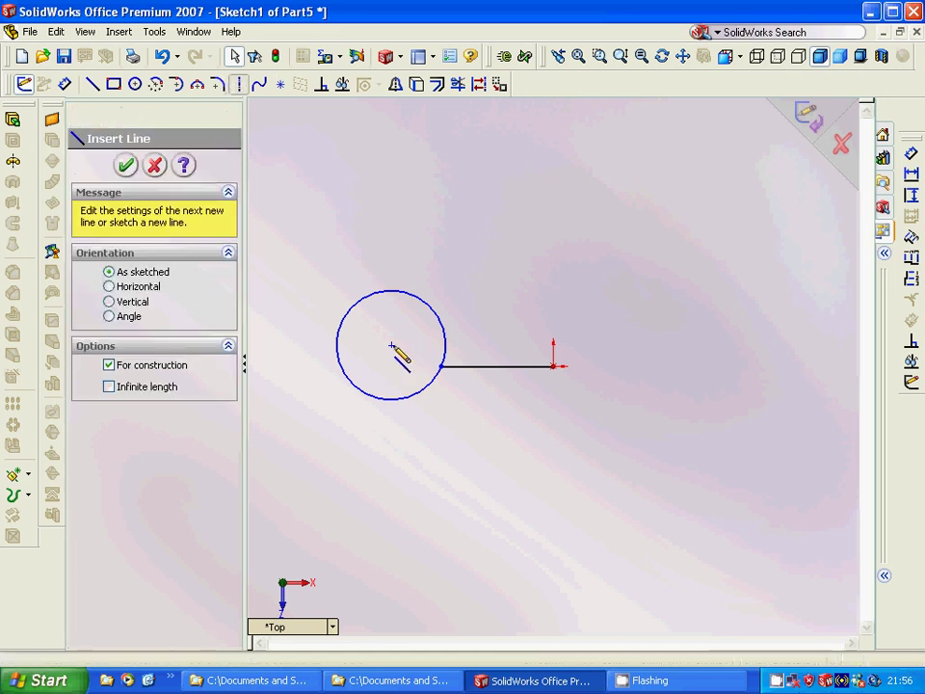
left_click_drag(391, 345, 474, 344)
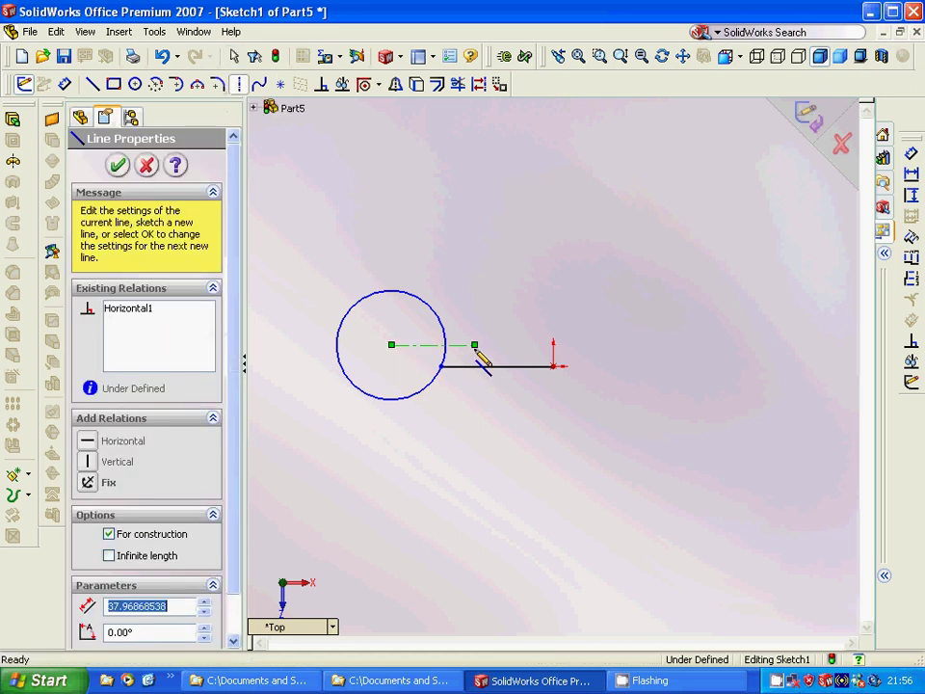
key("Escape")
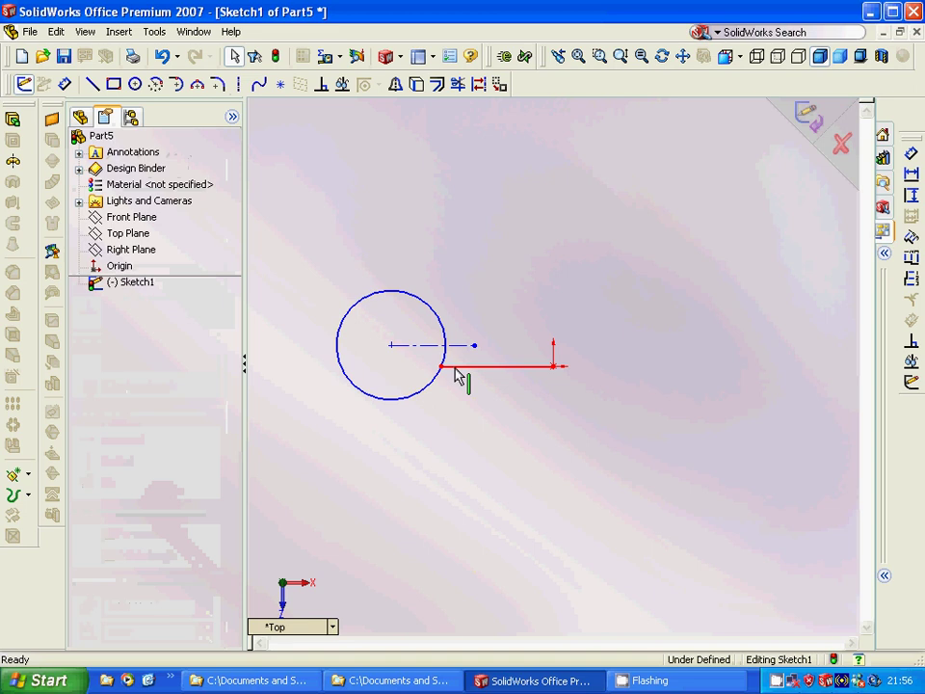
left_click(456, 368)
left_click(438, 85)
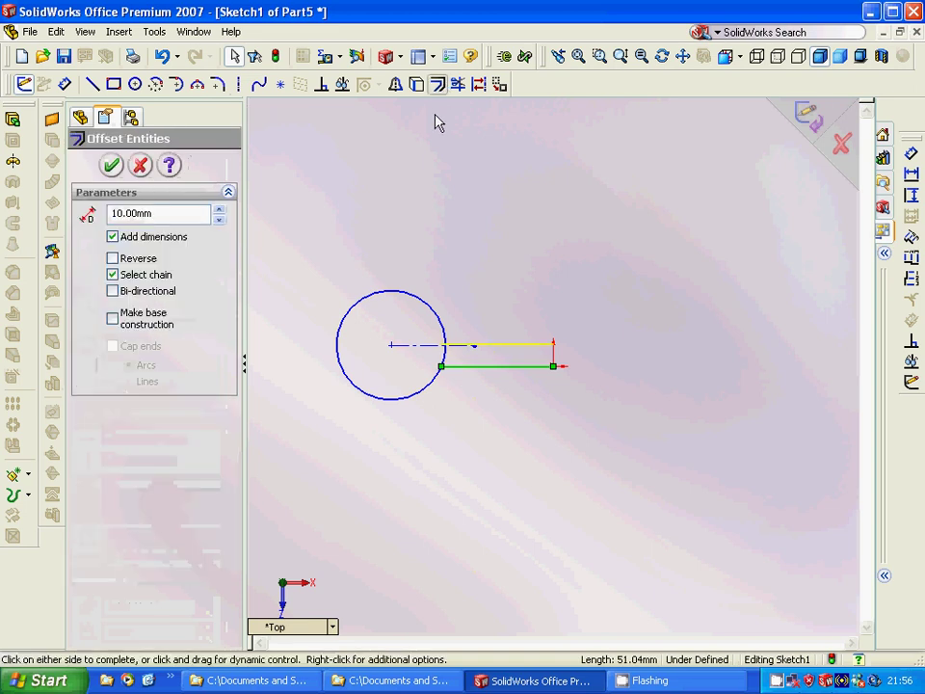
key("Escape")
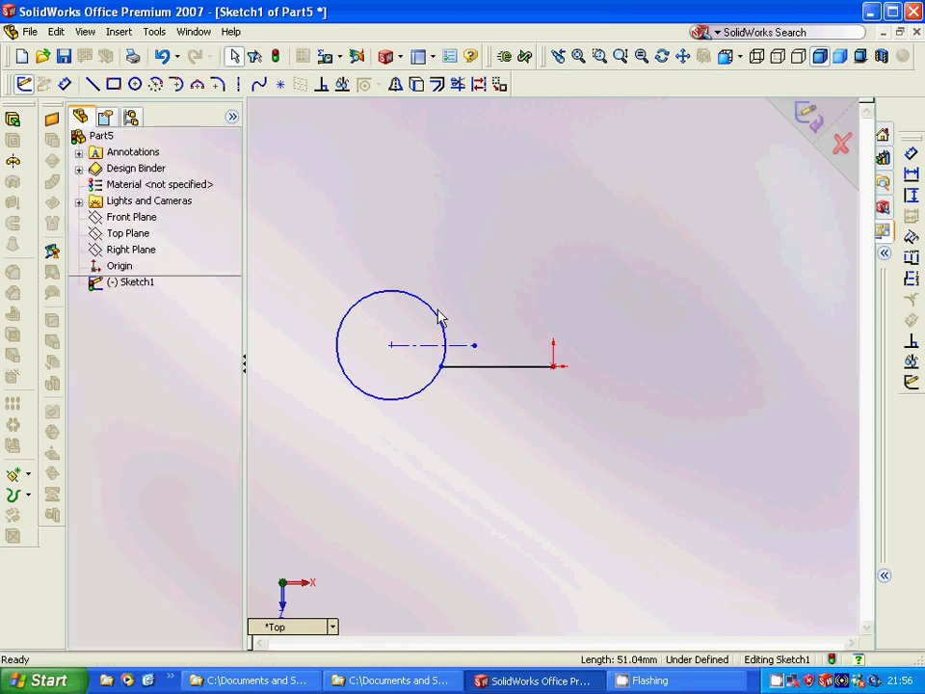
Try to mirror the solid horizontal line about the construction centerline.
left_click(395, 84)
left_click(471, 366)
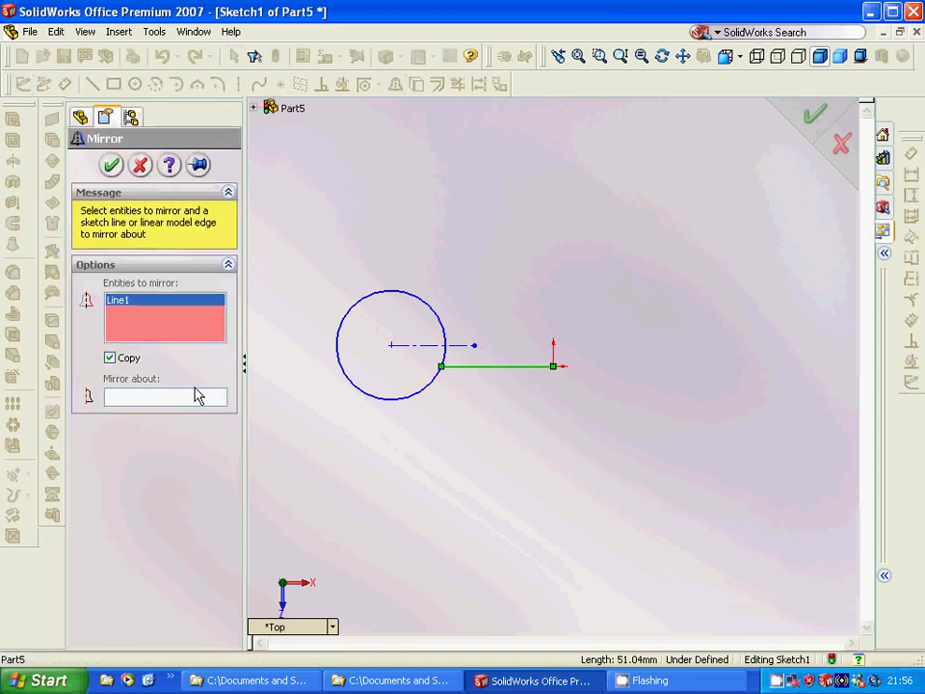
left_click(194, 395)
left_click(460, 346)
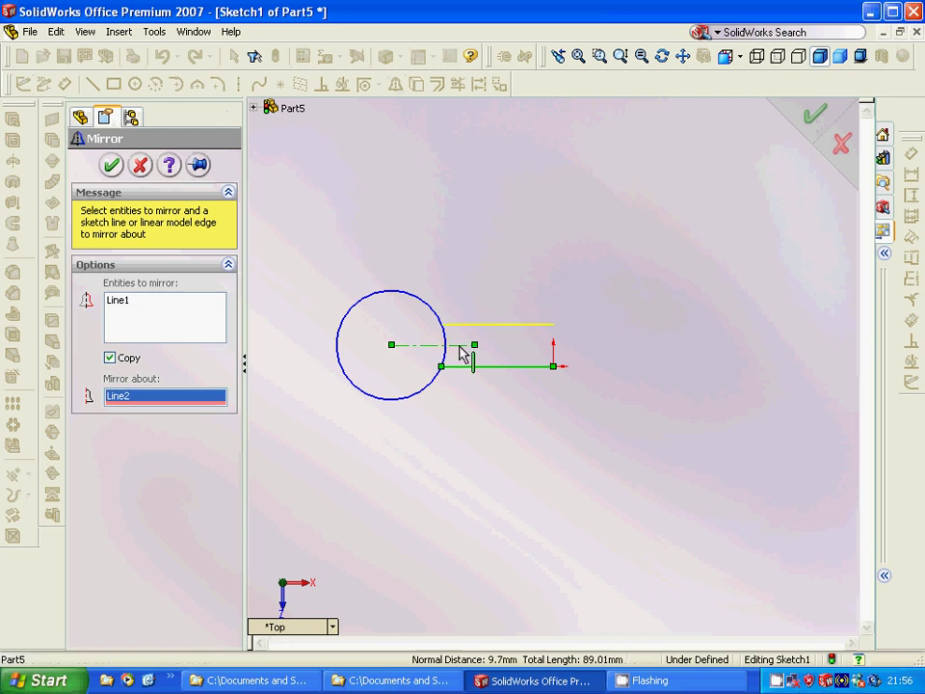
right_click(459, 353)
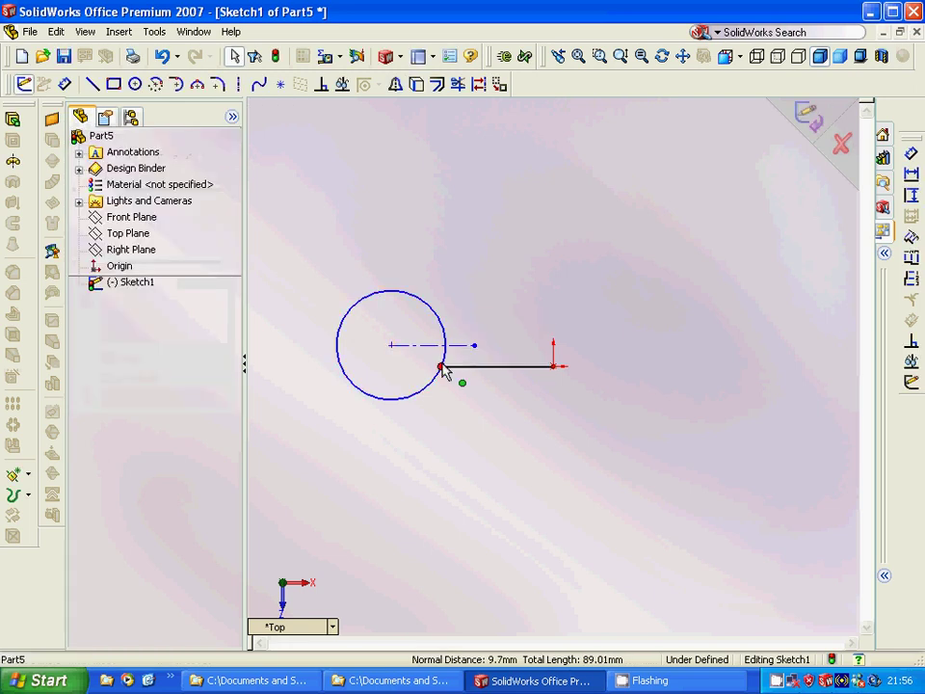
Mirror the solid horizontal line about the centerline through the circle's centre, keeping the original as a copy.
left_click(397, 85)
left_click(466, 366)
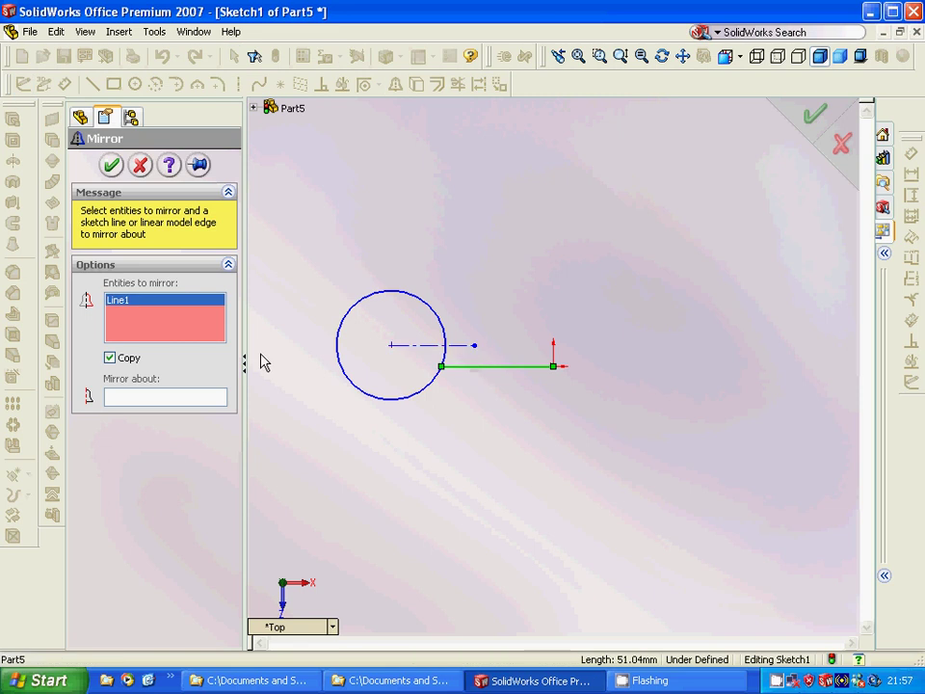
left_click(158, 401)
left_click(452, 345)
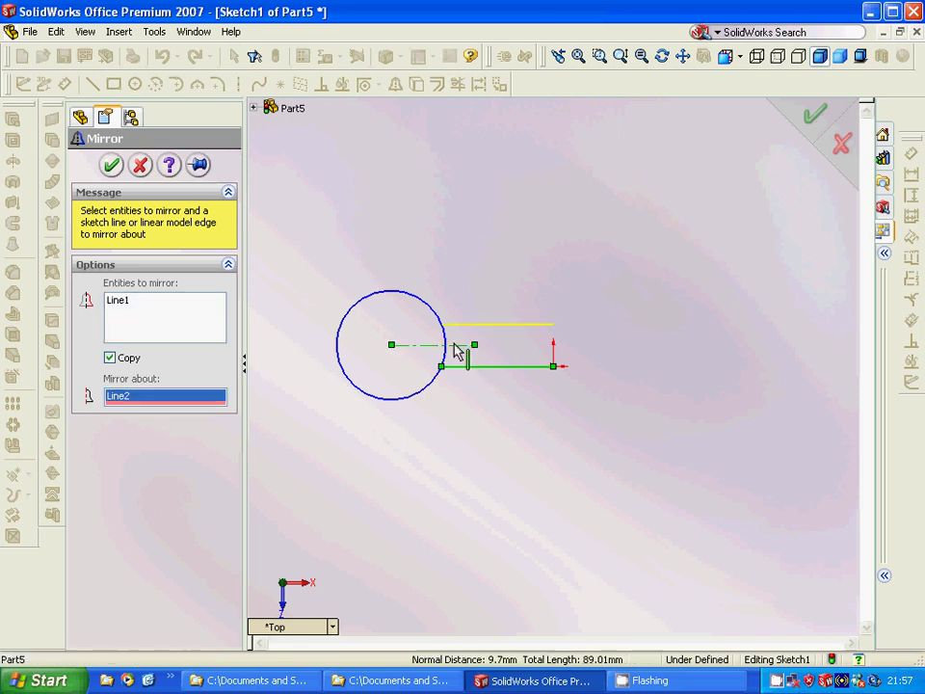
left_click(111, 166)
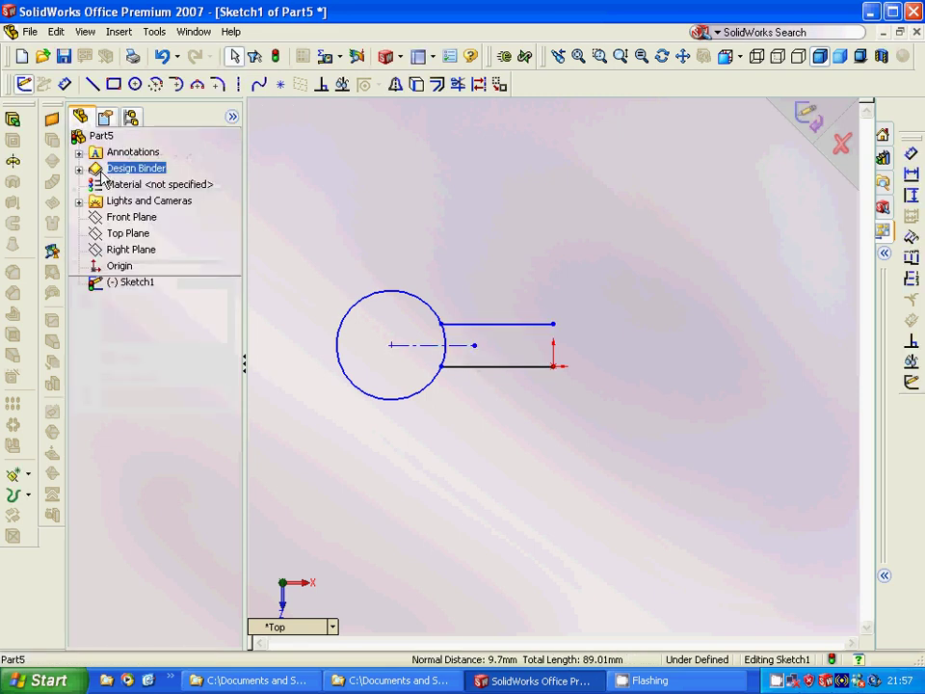
Trim away the part of the circle between the two parallel lines.
left_click(457, 85)
left_click(446, 335)
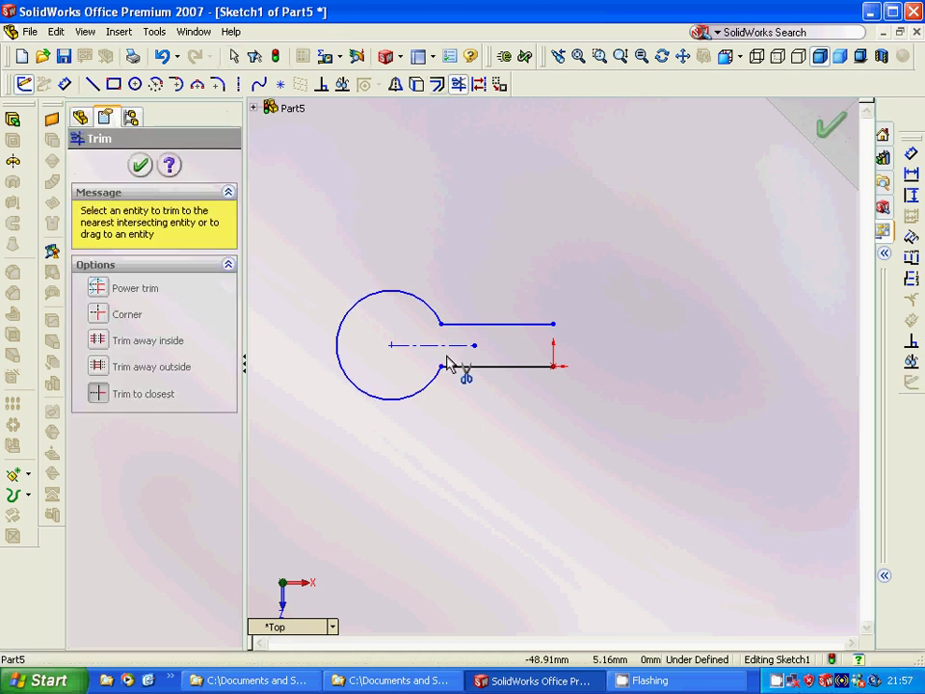
key("Escape")
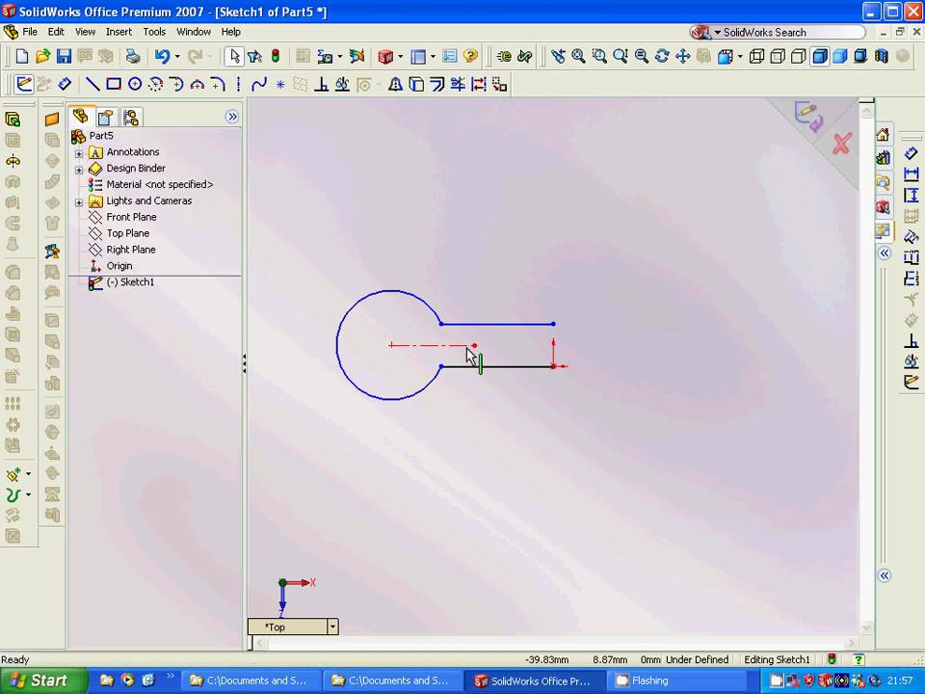
Delete the construction centerline and exit the sketch.
right_click(467, 355)
left_click(511, 475)
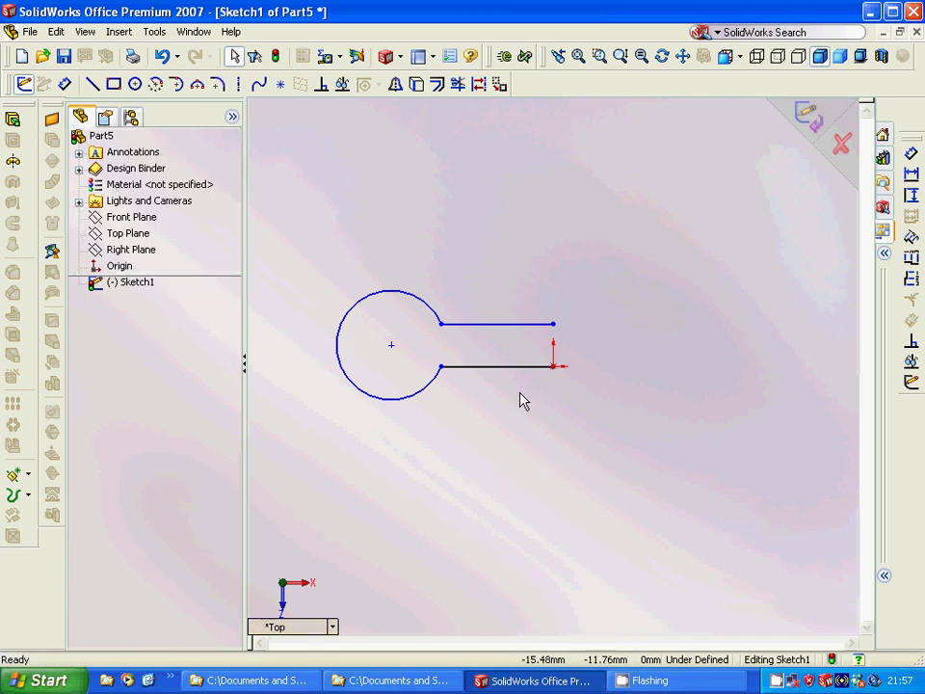
mouse_move(520, 401)
middle_mouse_down()
mouse_move(492, 381)
mouse_move(532, 330)
mouse_move(544, 295)
mouse_move(496, 385)
mouse_move(493, 356)
mouse_move(545, 324)
mouse_move(523, 347)
middle_mouse_up()
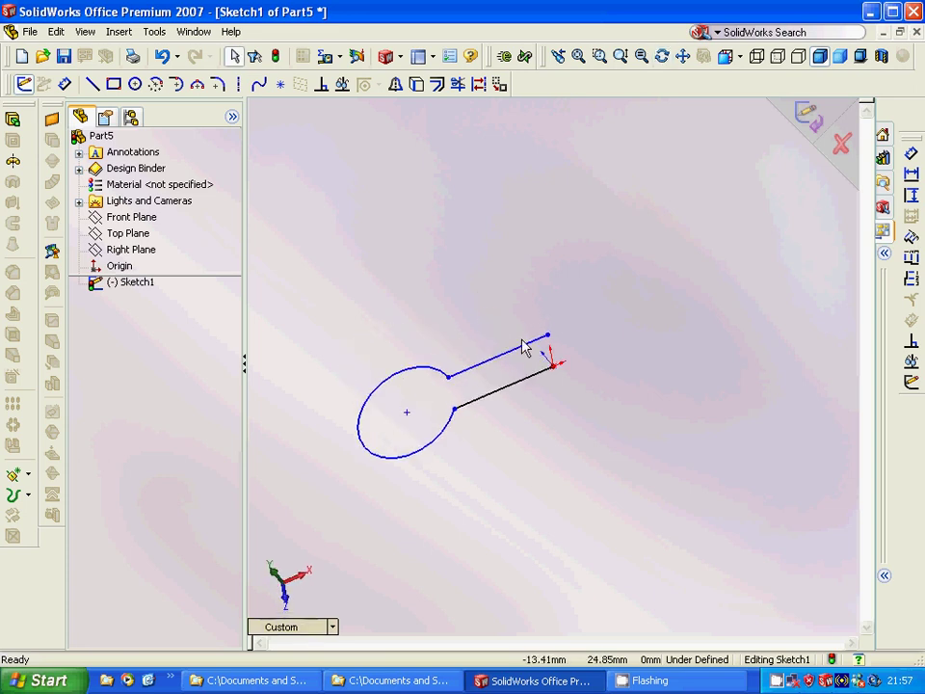
left_click(23, 84)
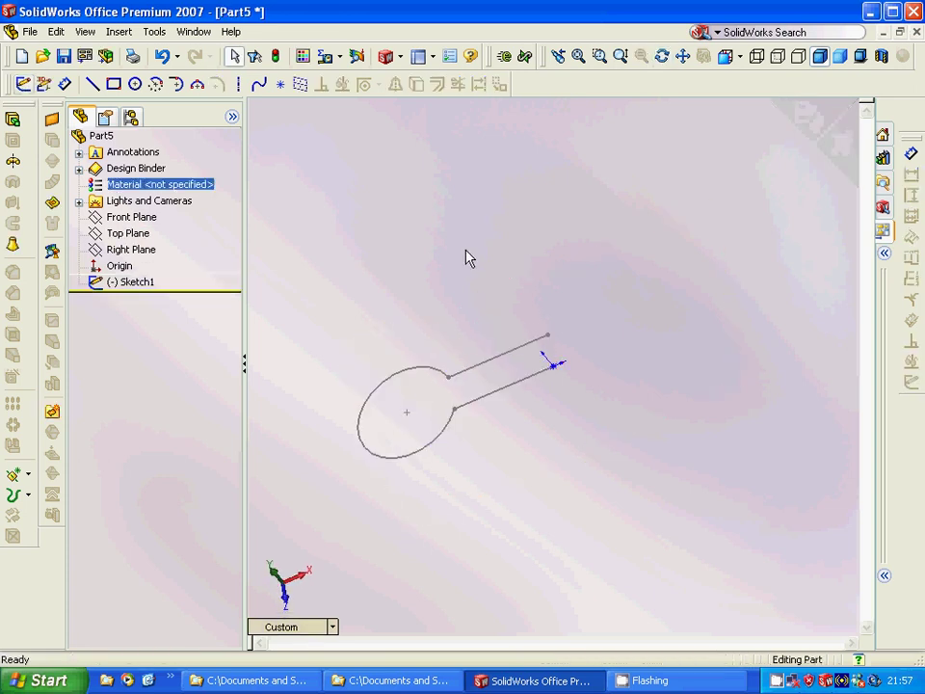
Sketch a circle centred on the origin on the Right Plane and set its radius to 3 mm.
left_click(138, 250)
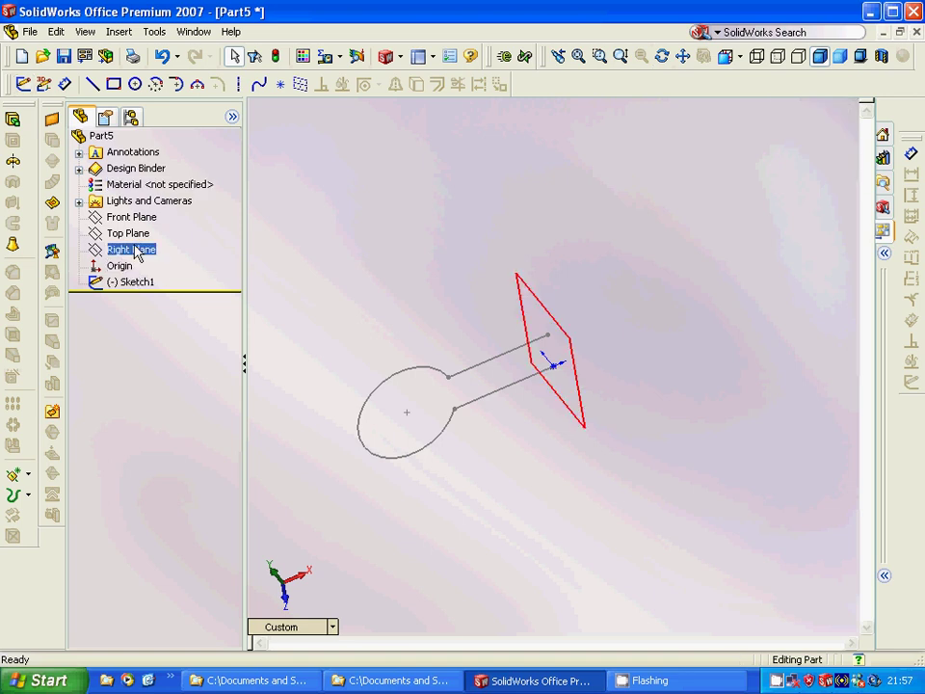
left_click(138, 249)
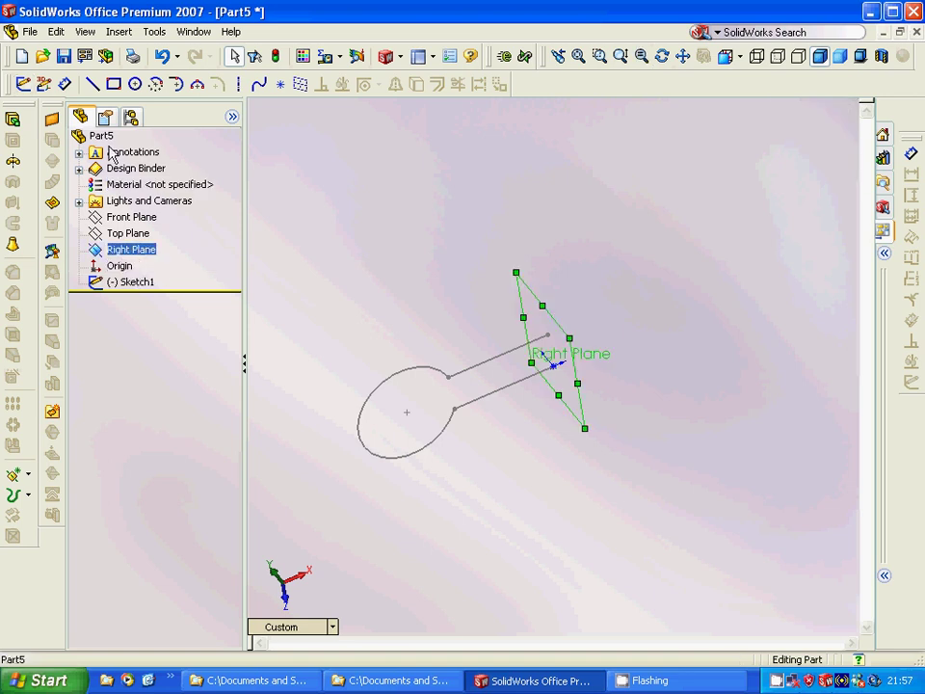
left_click(136, 85)
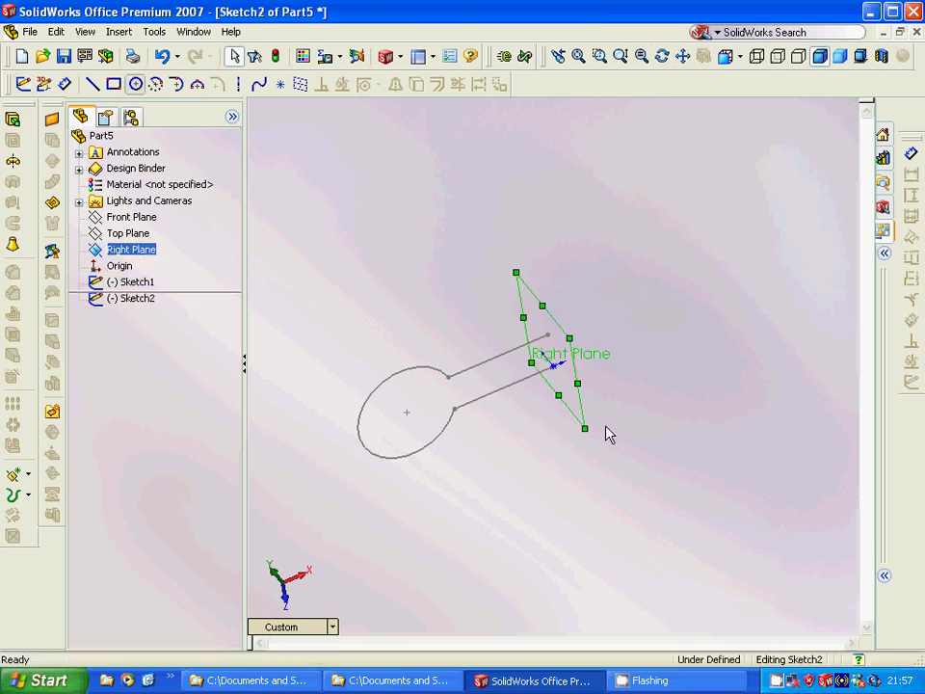
left_click(556, 361)
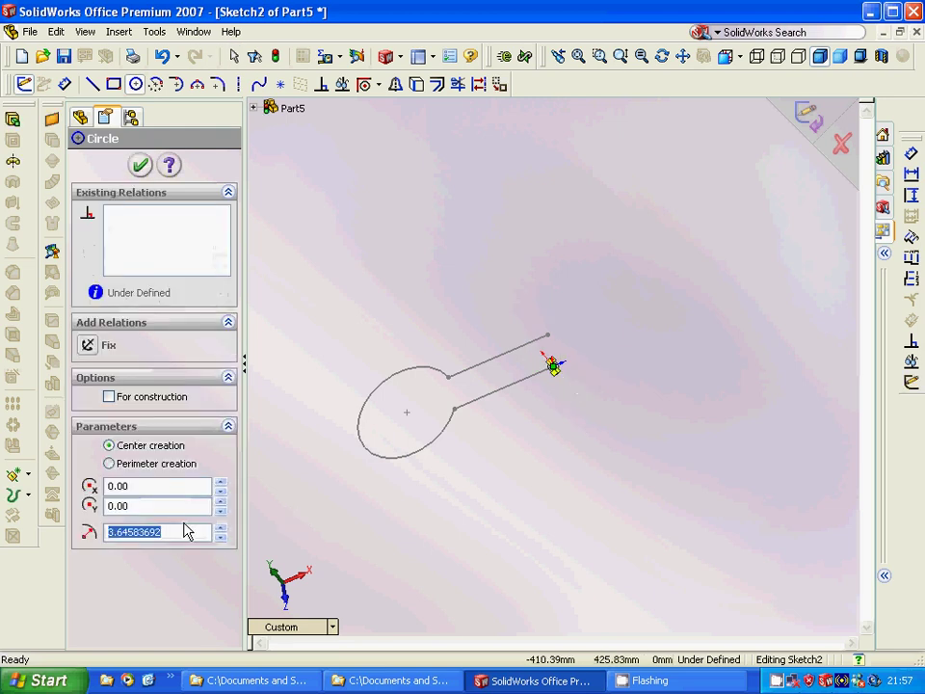
type("3")
key("Return")
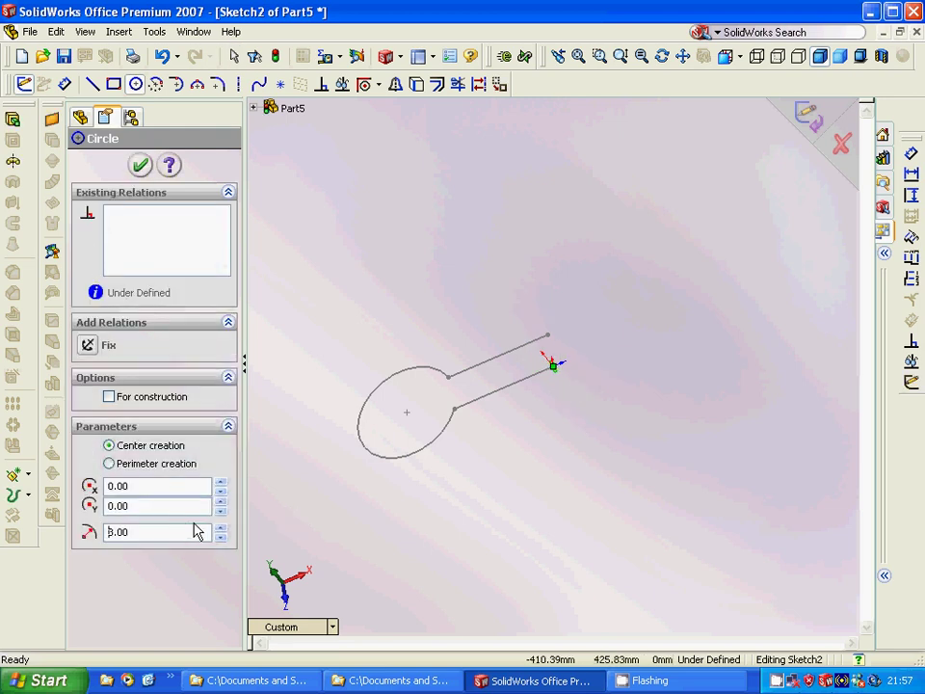
Close the 3 mm radius circle sketch and sweep the circle along the keyhole-shaped path.
left_click(140, 165)
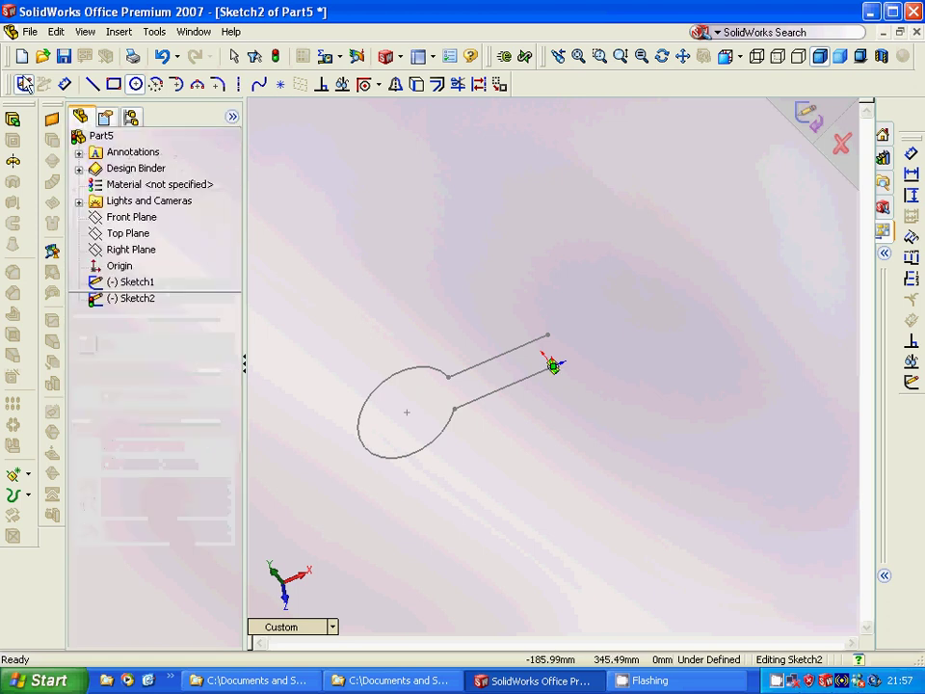
left_click(23, 84)
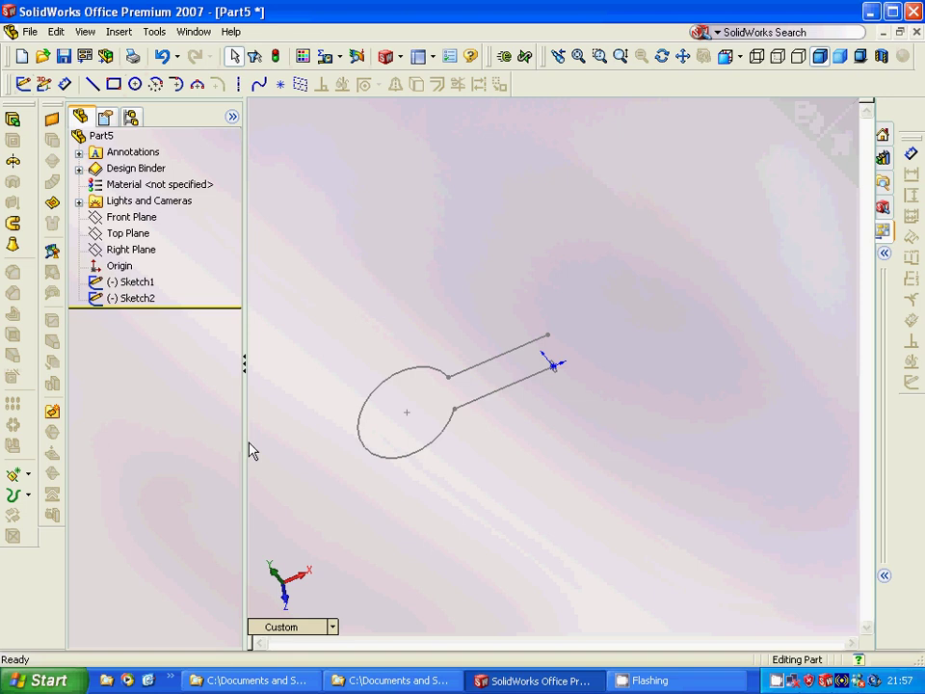
left_click(16, 227)
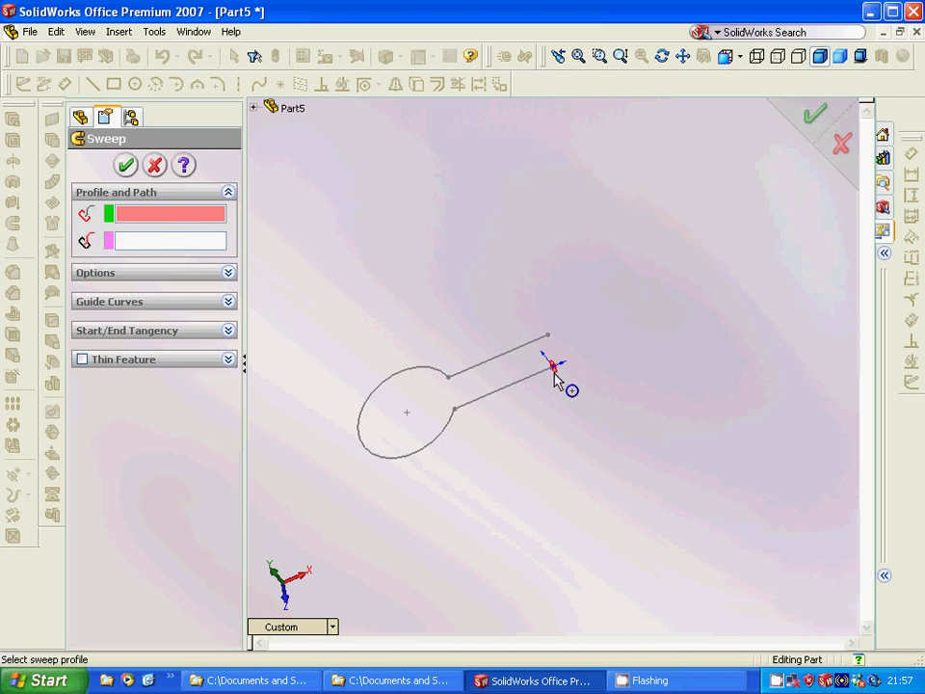
left_click(554, 372)
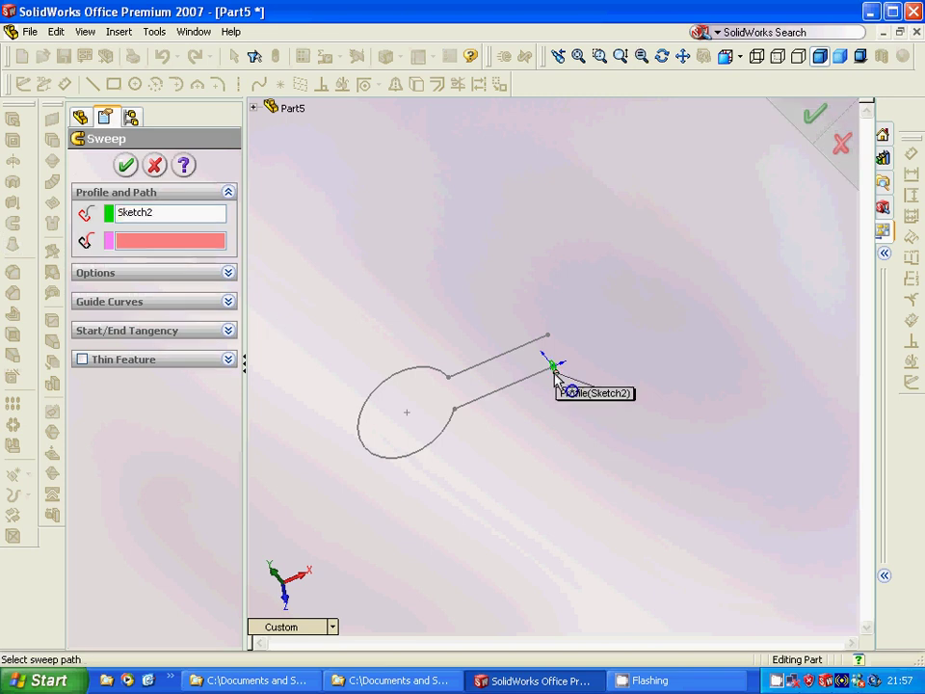
left_click(491, 400)
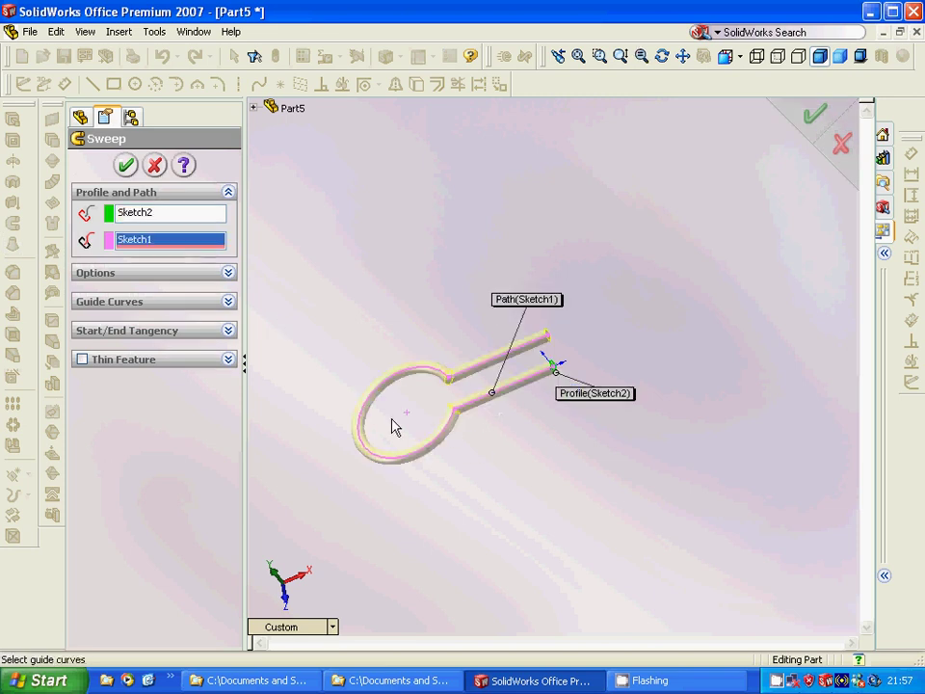
left_click(119, 166)
Create a reference plane offset 20 mm from the Top Plane.
middle_click_drag(584, 514, 532, 498)
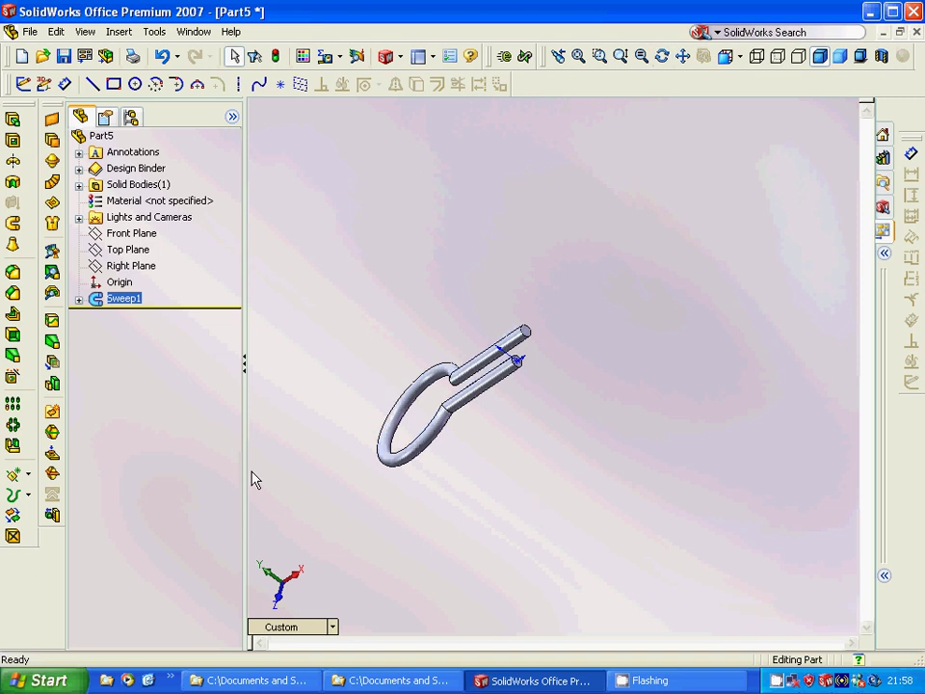
left_click(130, 248)
left_click(27, 479)
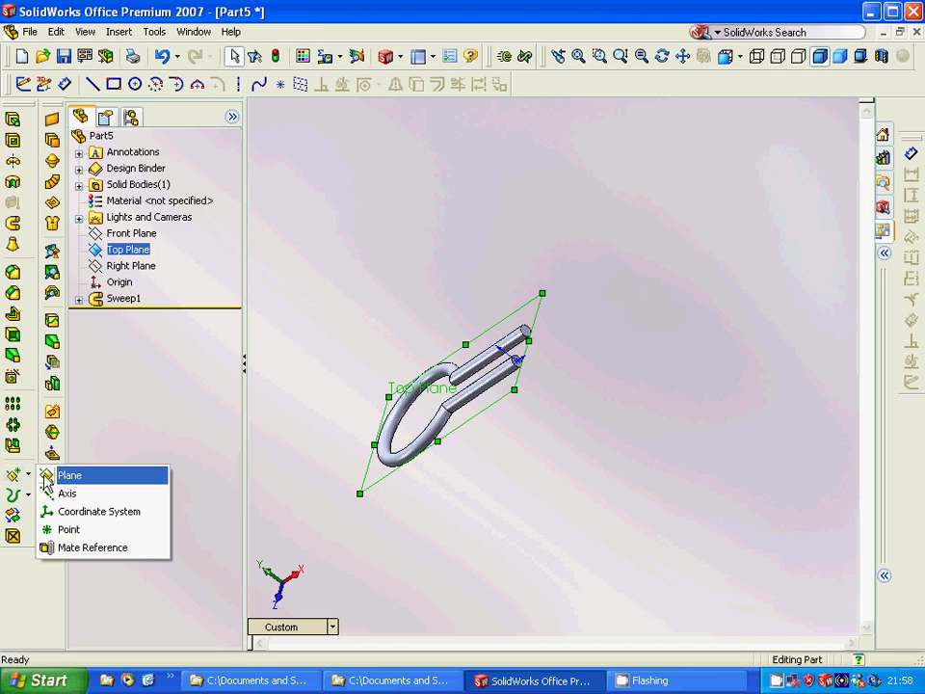
left_click(75, 475)
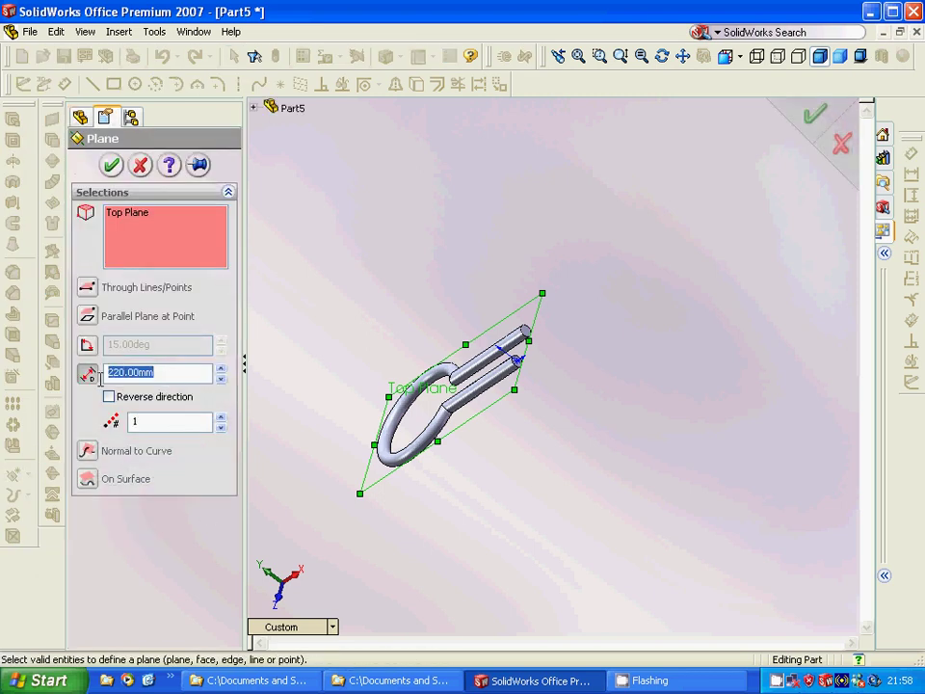
type("20")
key("Return")
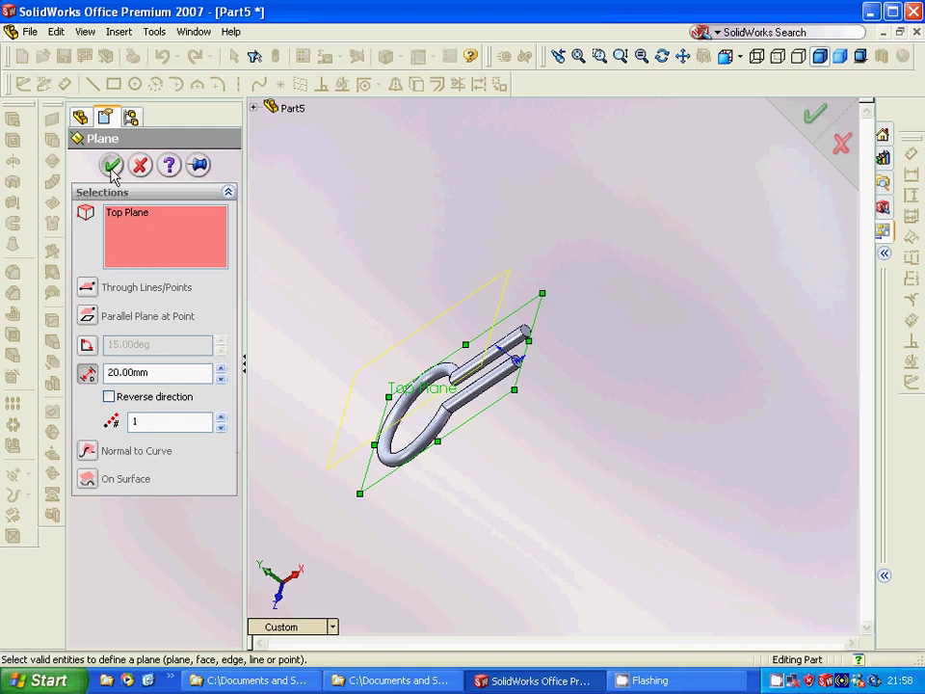
key("Return")
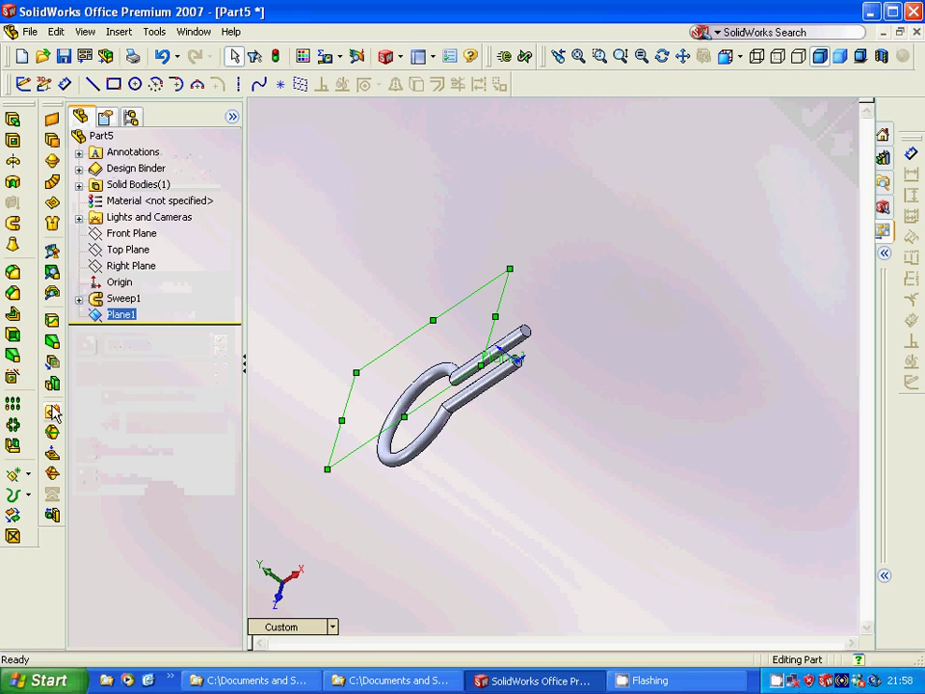
Mirror the swept bar feature about the offset plane Plane1.
left_click(123, 298, "ctrl")
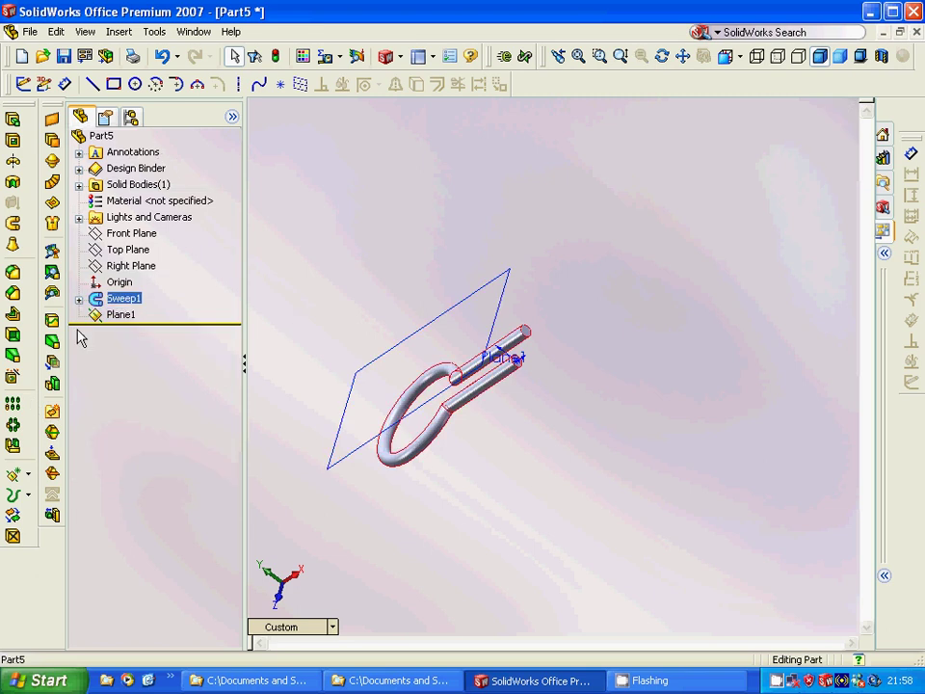
left_click(14, 446)
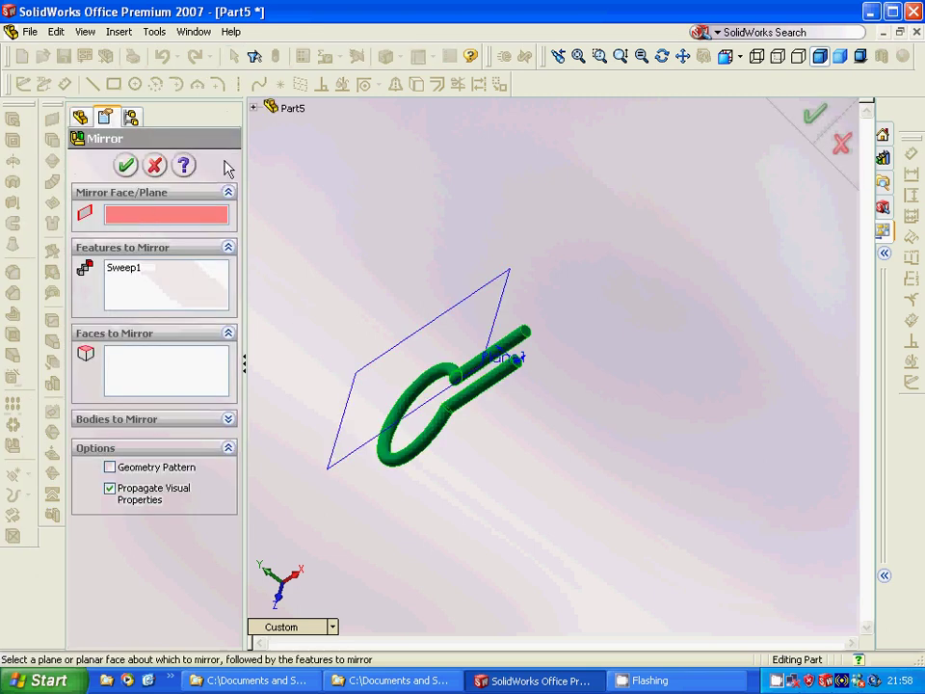
left_click(260, 107)
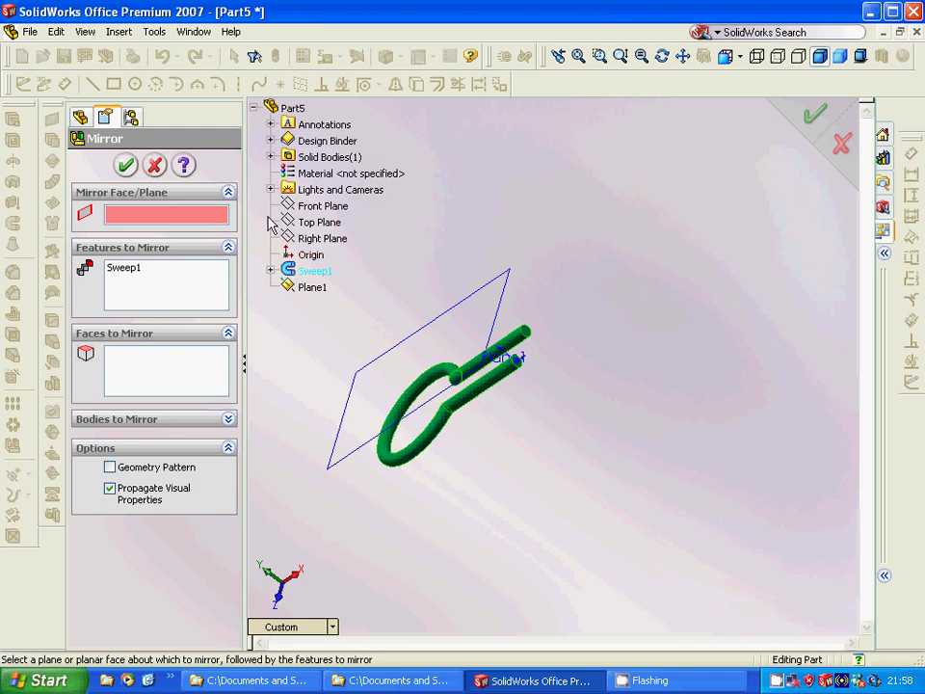
left_click(300, 288)
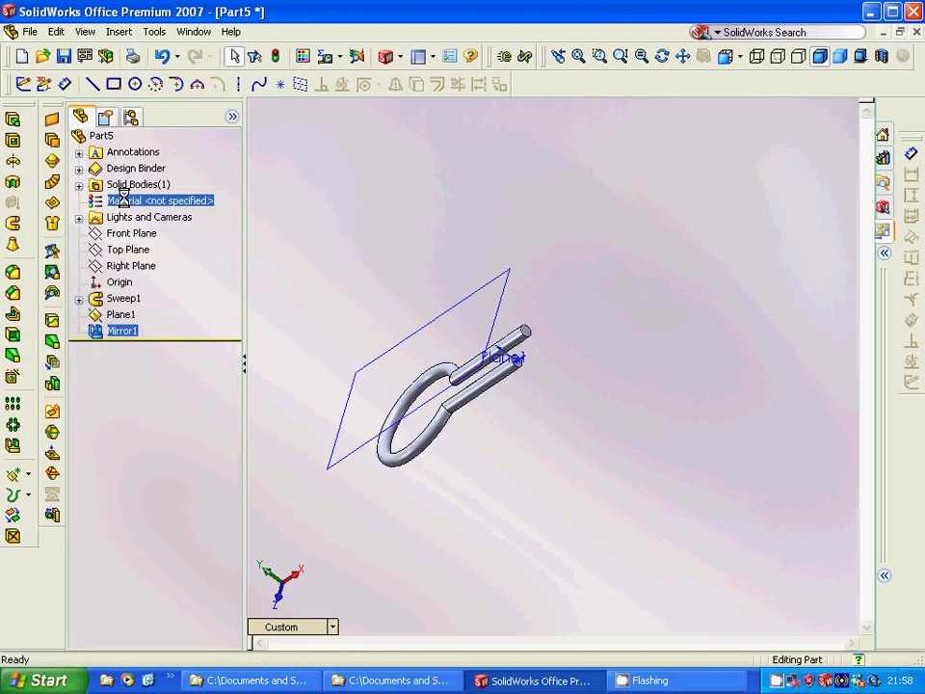
left_click(330, 322)
left_click(367, 374)
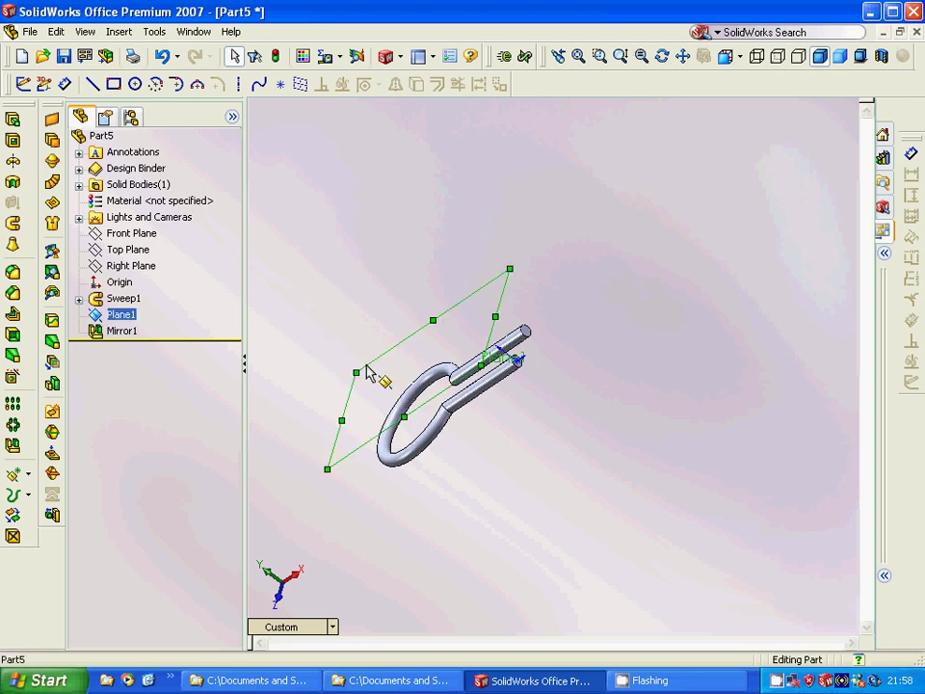
Try the Geometry Pattern option on the mirror feature, and turn the option off again.
left_click(122, 332)
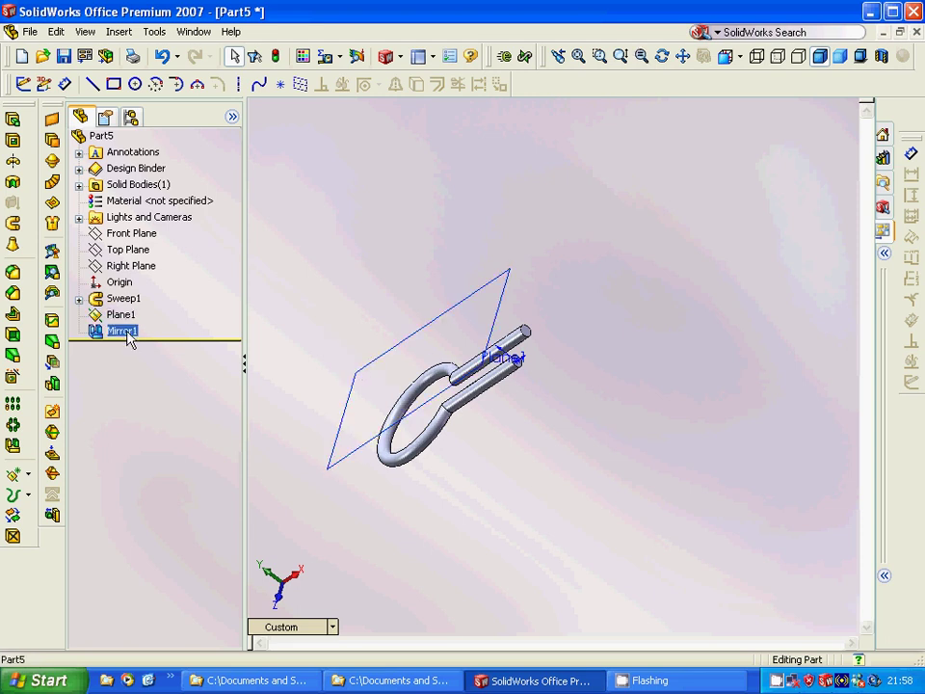
right_click(124, 331)
left_click(181, 360)
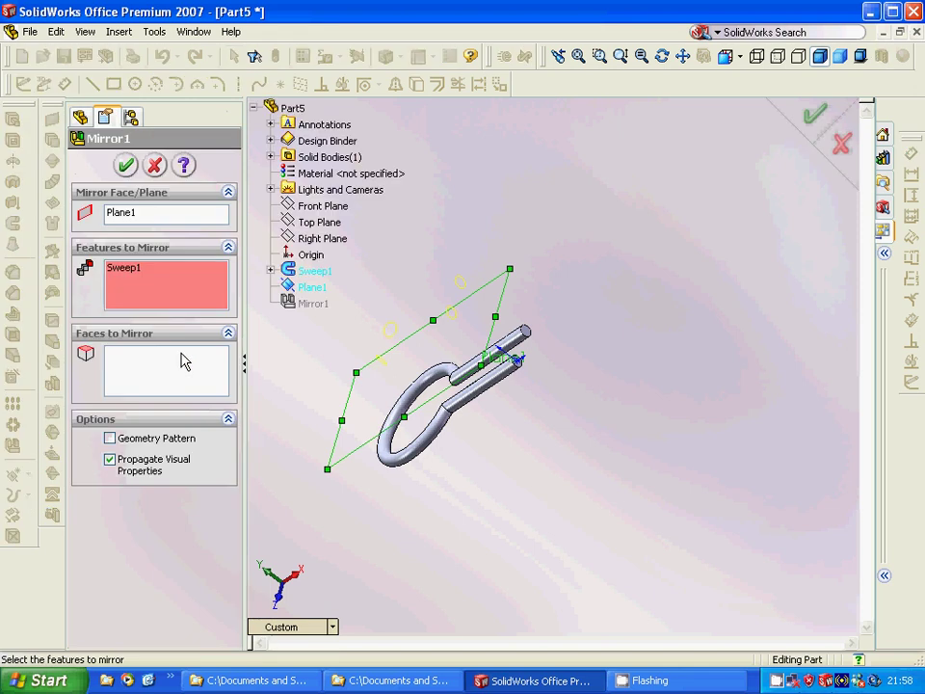
left_click(109, 438)
left_click(126, 166)
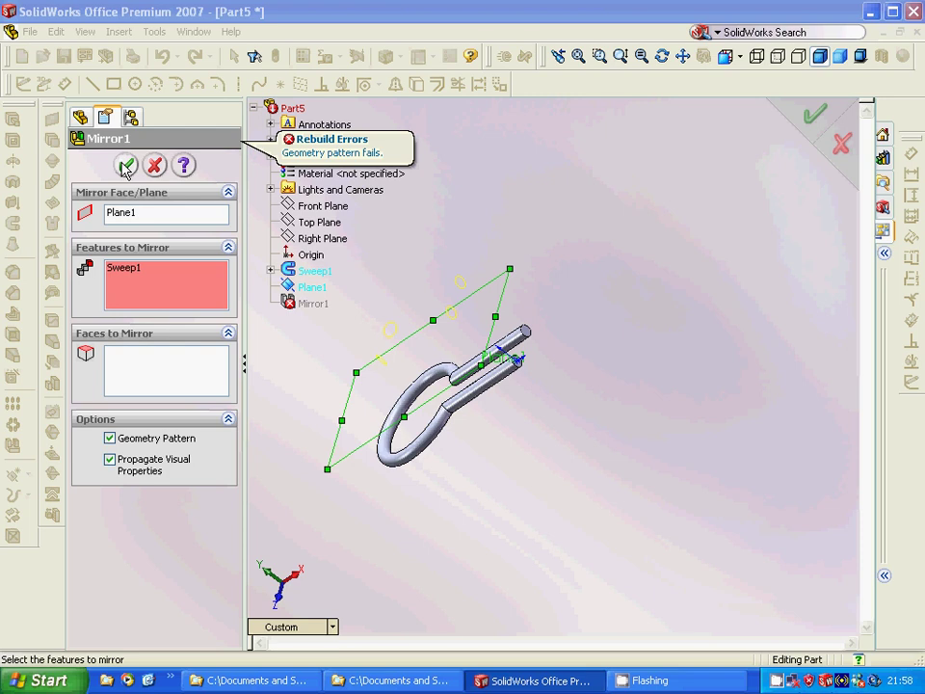
left_click(109, 438)
left_click(109, 439)
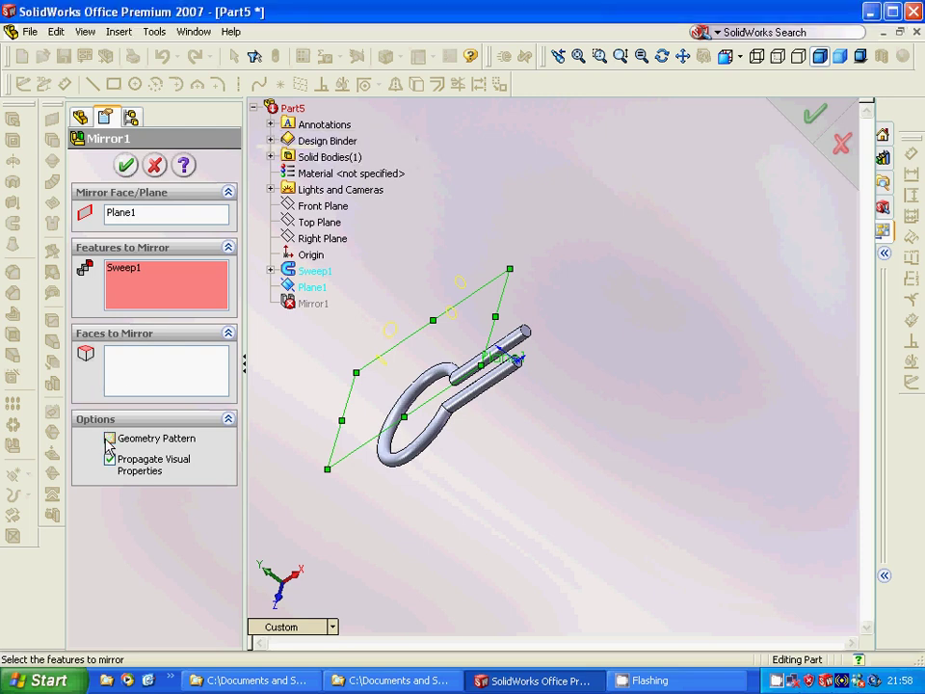
left_click(125, 165)
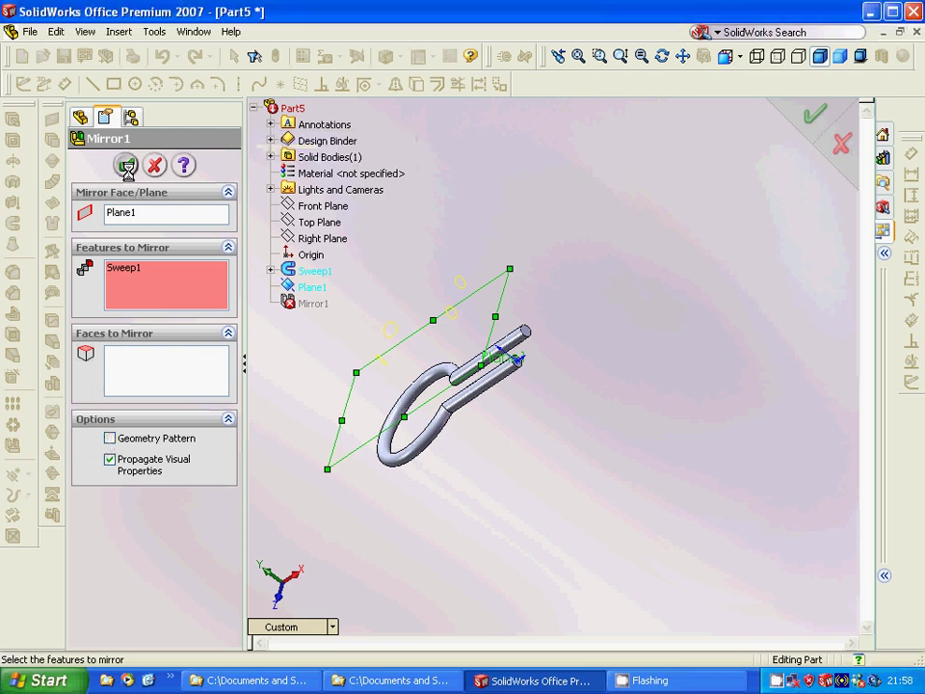
Set the offset of Plane1 from the Top Plane to 10 mm.
mouse_move(305, 399)
middle_mouse_down()
mouse_move(290, 359)
mouse_move(349, 336)
mouse_move(367, 293)
mouse_move(382, 300)
mouse_move(344, 298)
middle_mouse_up()
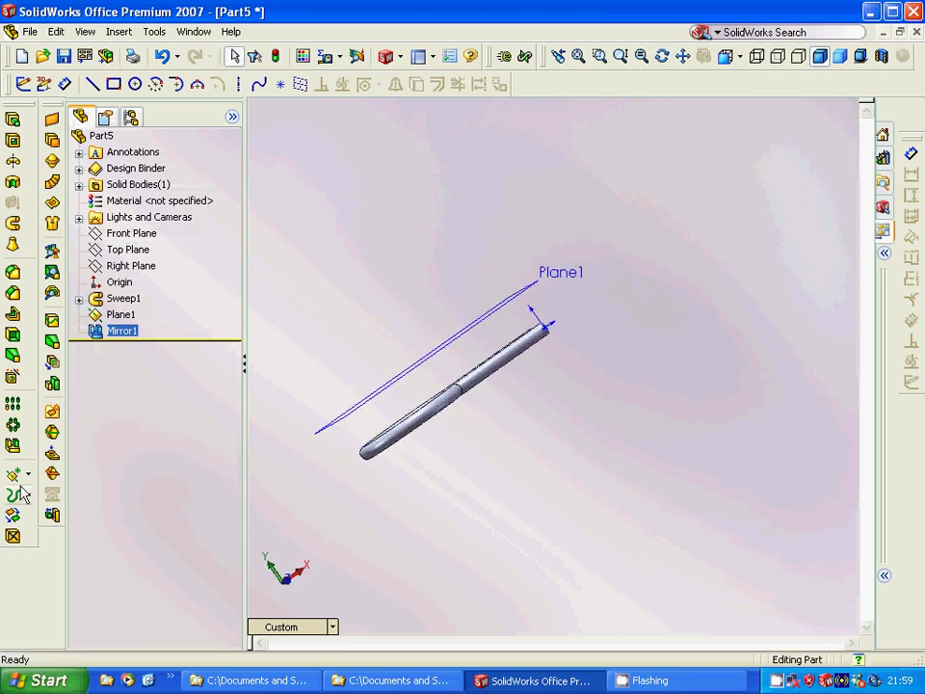
left_click(120, 315, "ctrl")
right_click(120, 317)
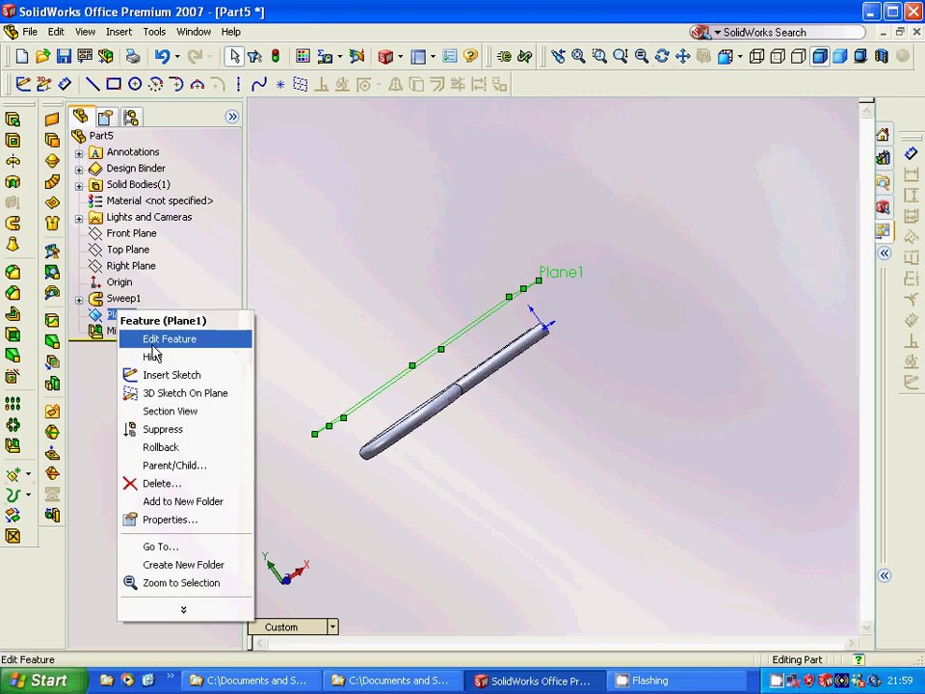
left_click(135, 342)
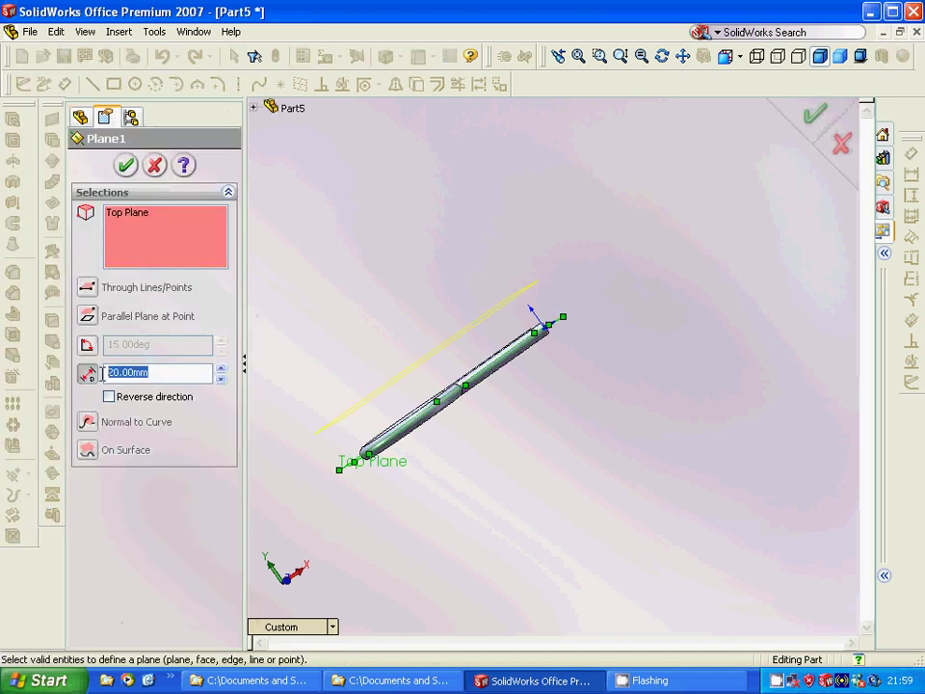
type("10")
key("Return")
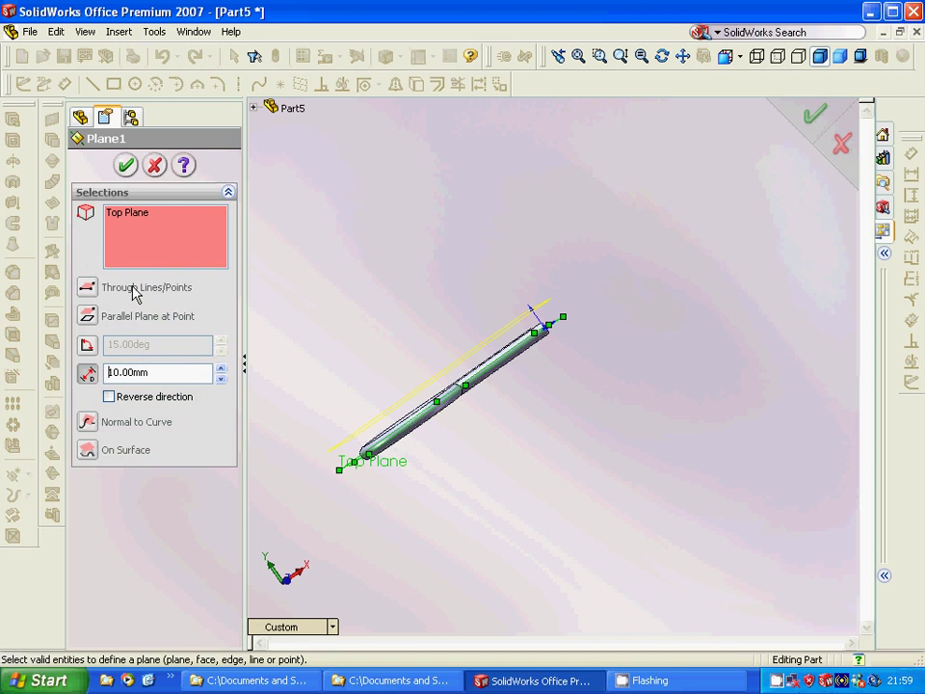
left_click(127, 166)
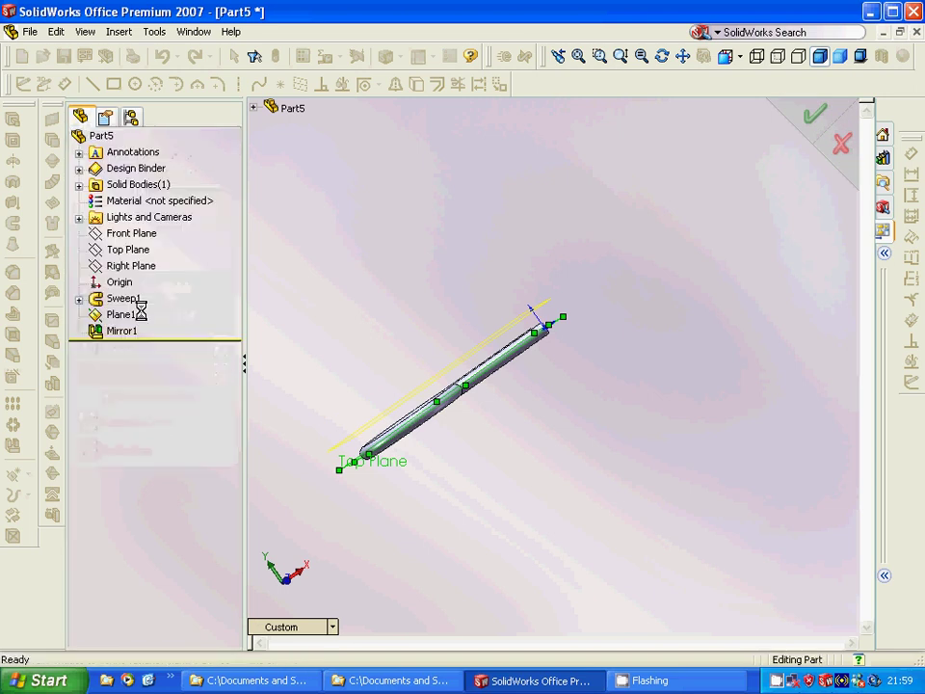
Check the mirror plane and mirrored feature in the mirror feature's definition.
left_click(123, 331)
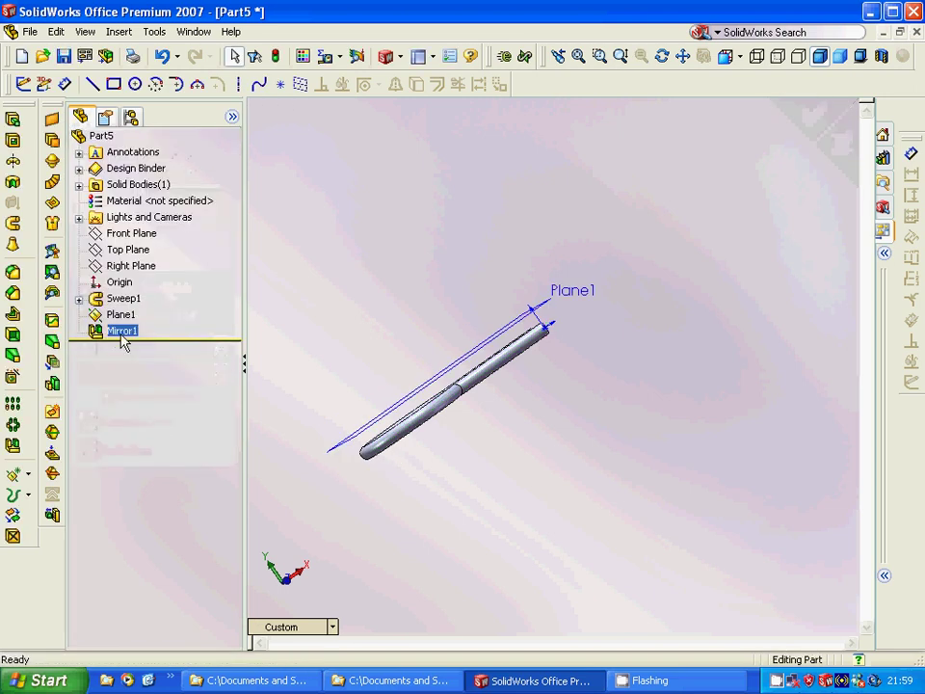
right_click(124, 337)
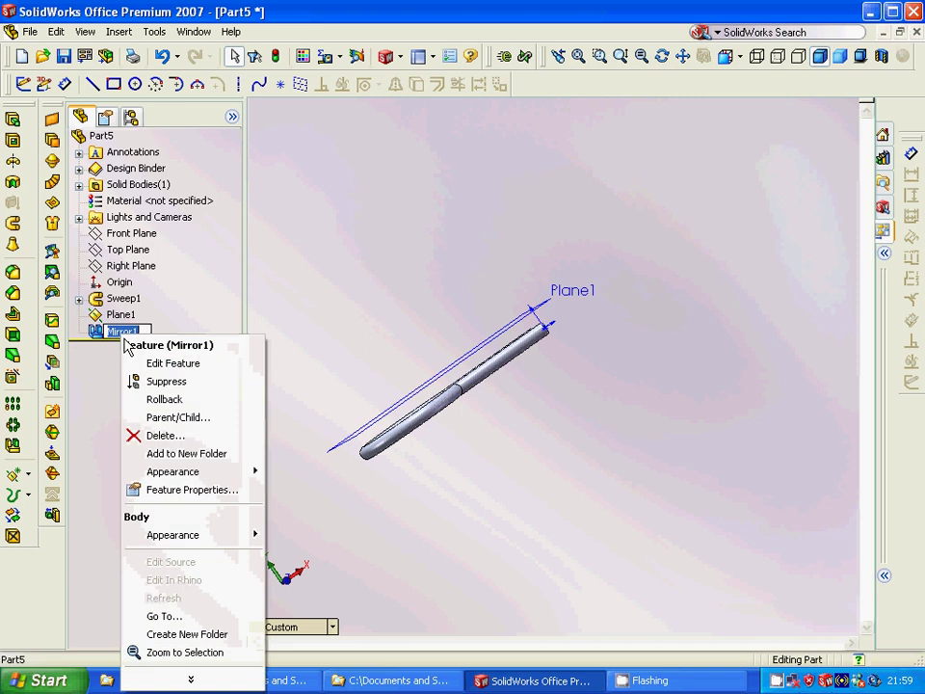
left_click(147, 364)
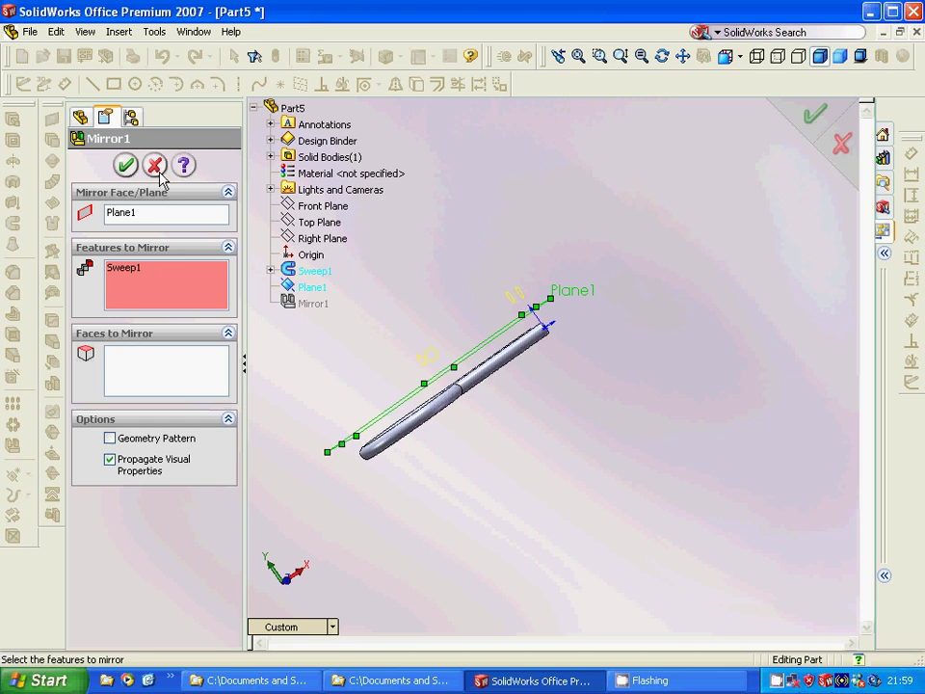
left_click(125, 165)
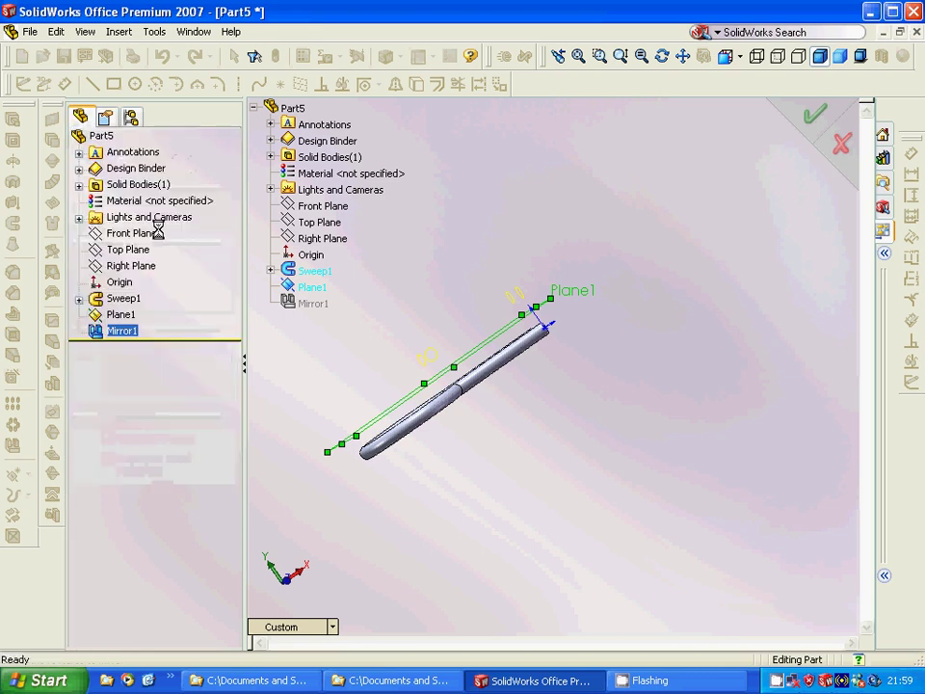
Delete the mirror feature of the swept bar.
right_click(118, 332)
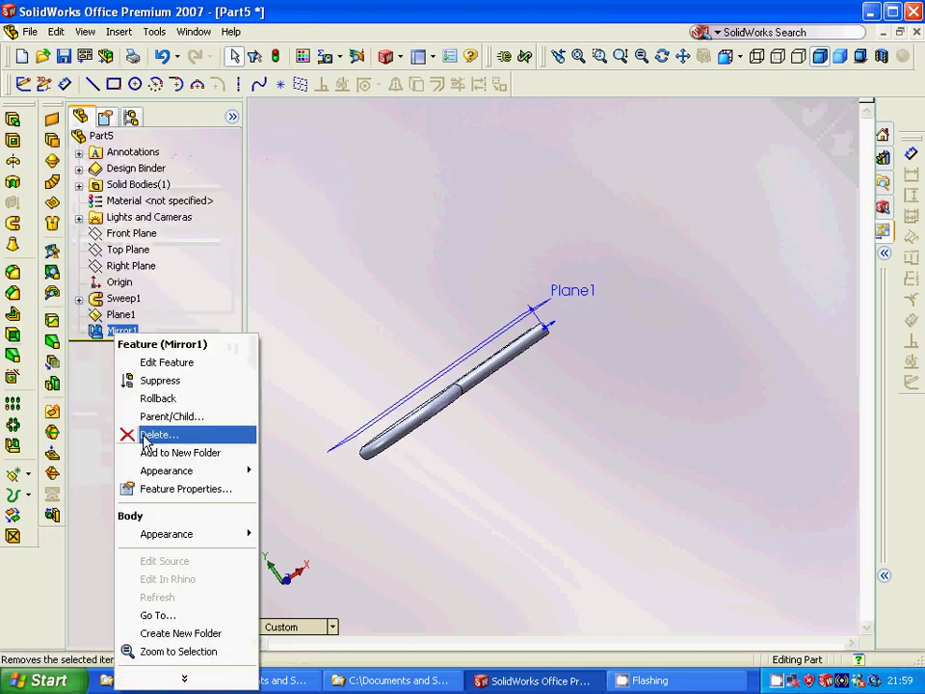
left_click(154, 435)
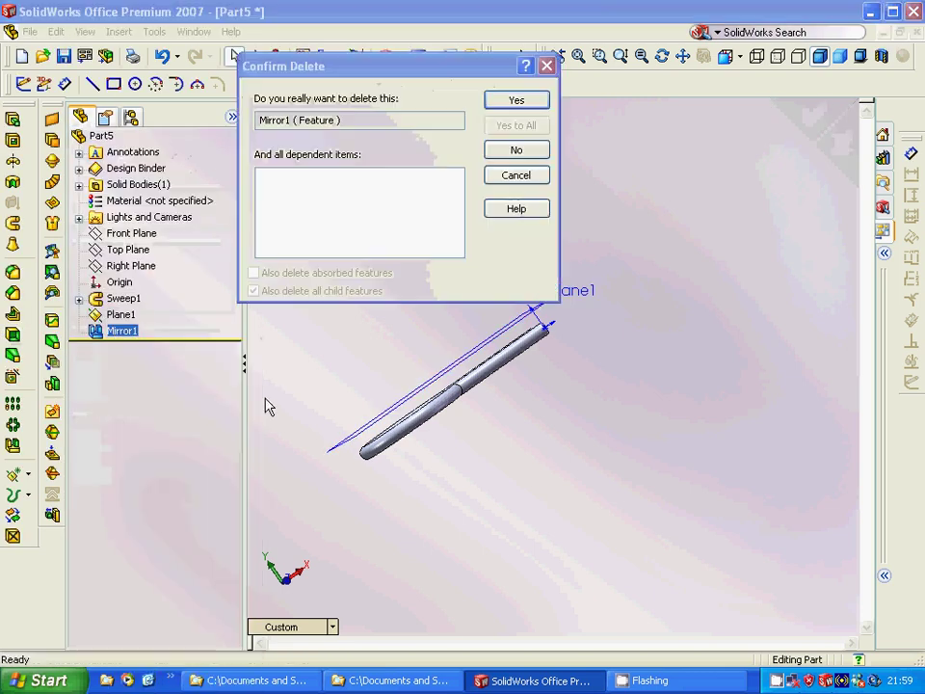
left_click(498, 103)
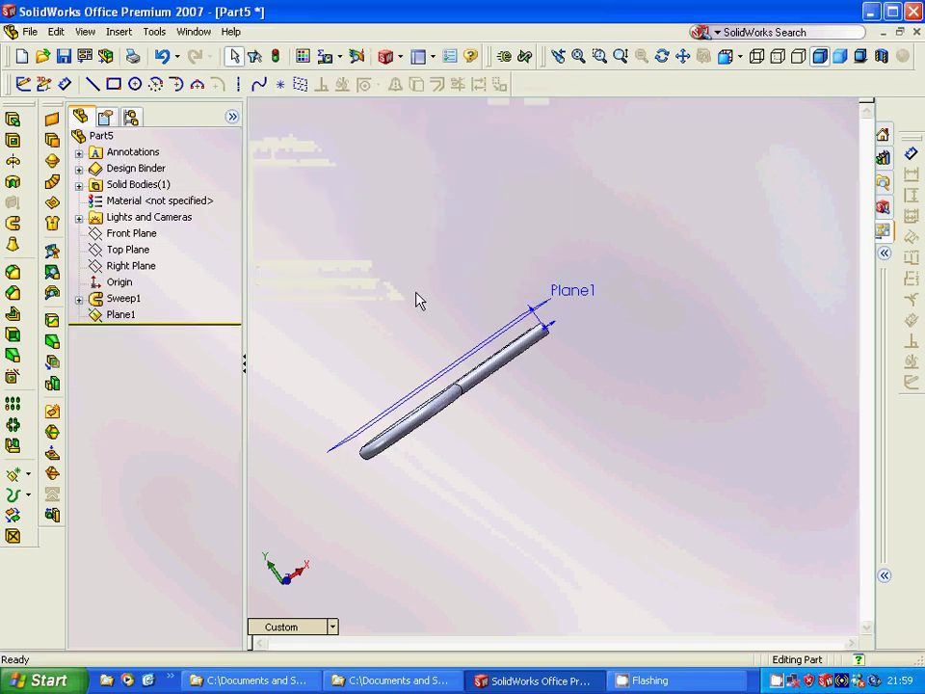
Start a sketch on the Front Plane and show it in the Front view with free space beyond the bar's origin end.
middle_click_drag(417, 300, 385, 305)
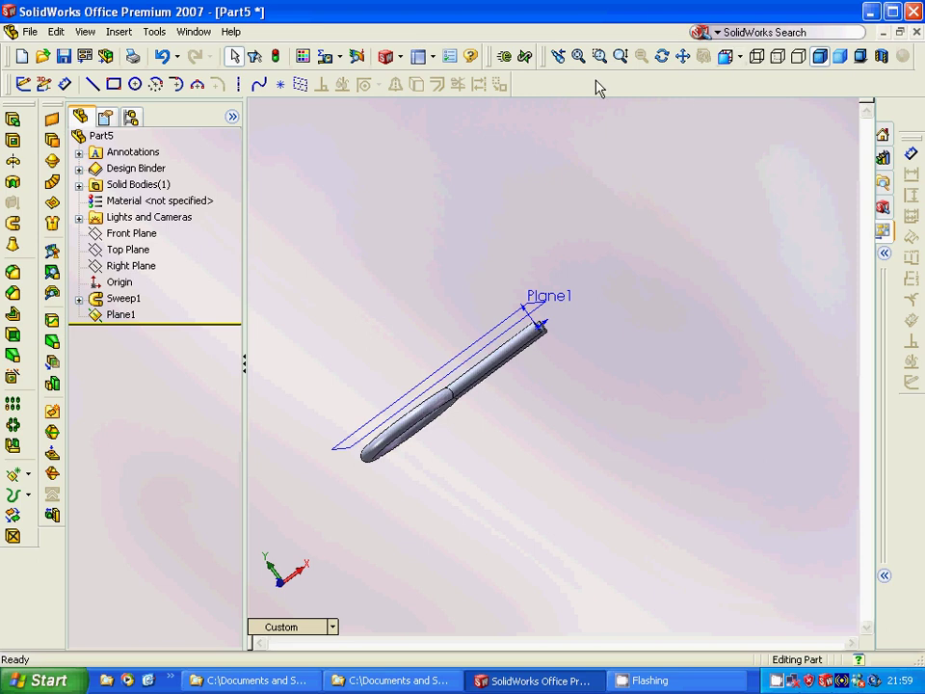
left_click(132, 233)
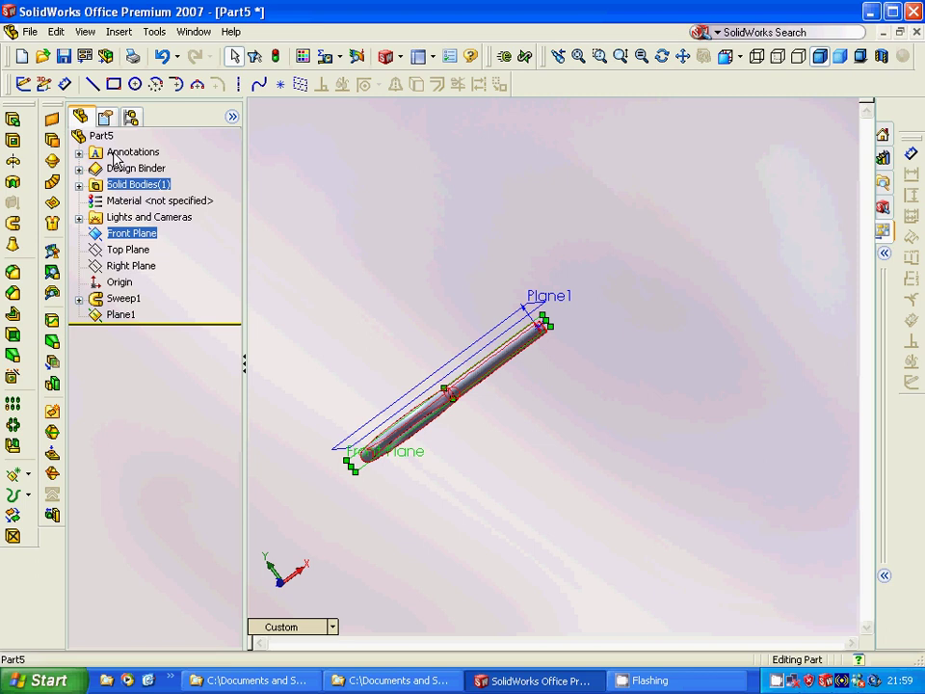
left_click(23, 84)
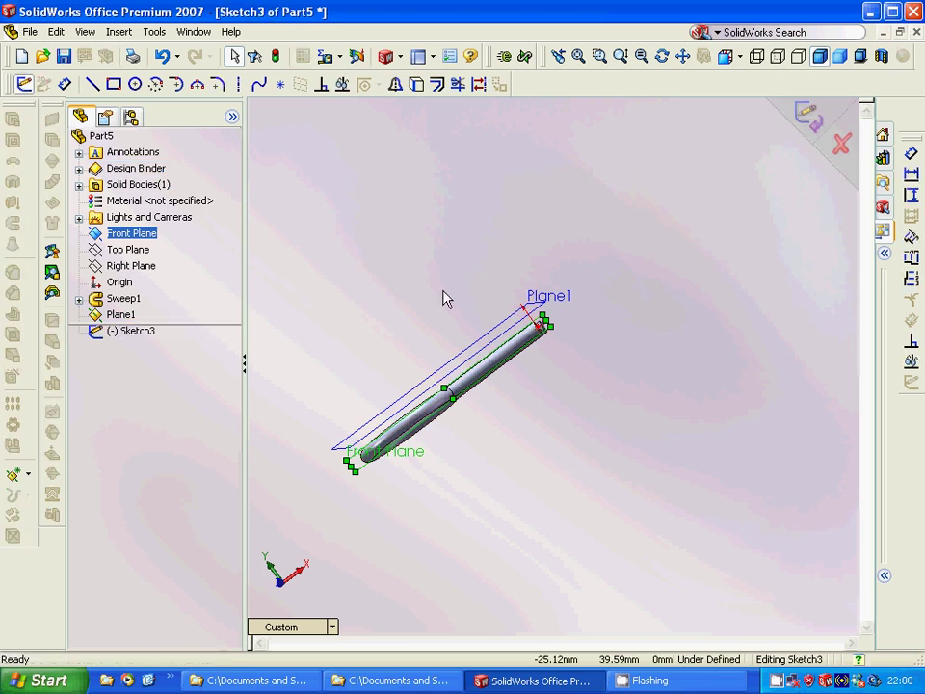
left_click(741, 56)
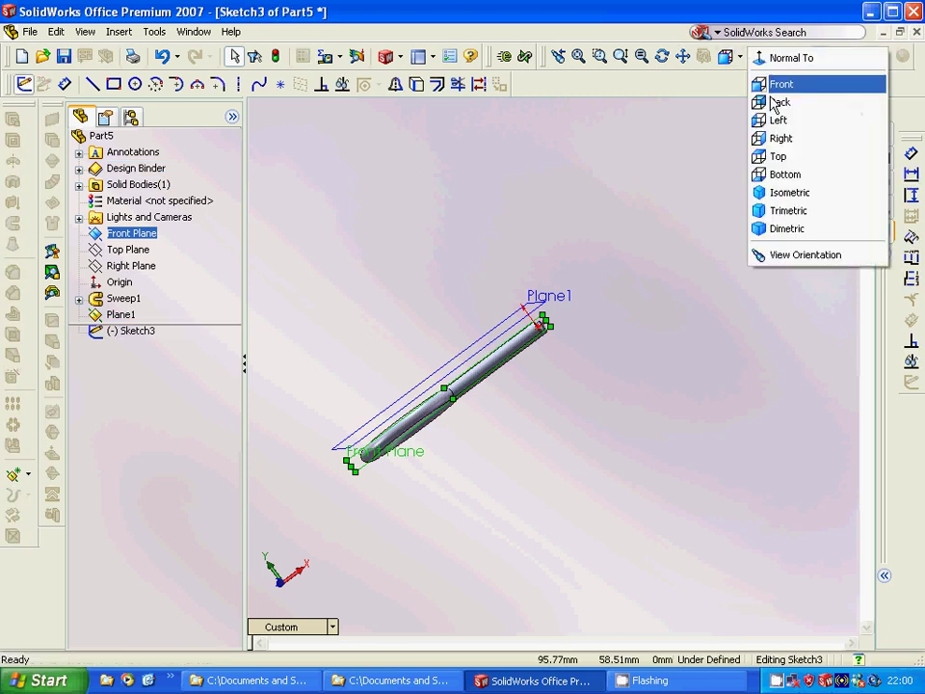
left_click(770, 85)
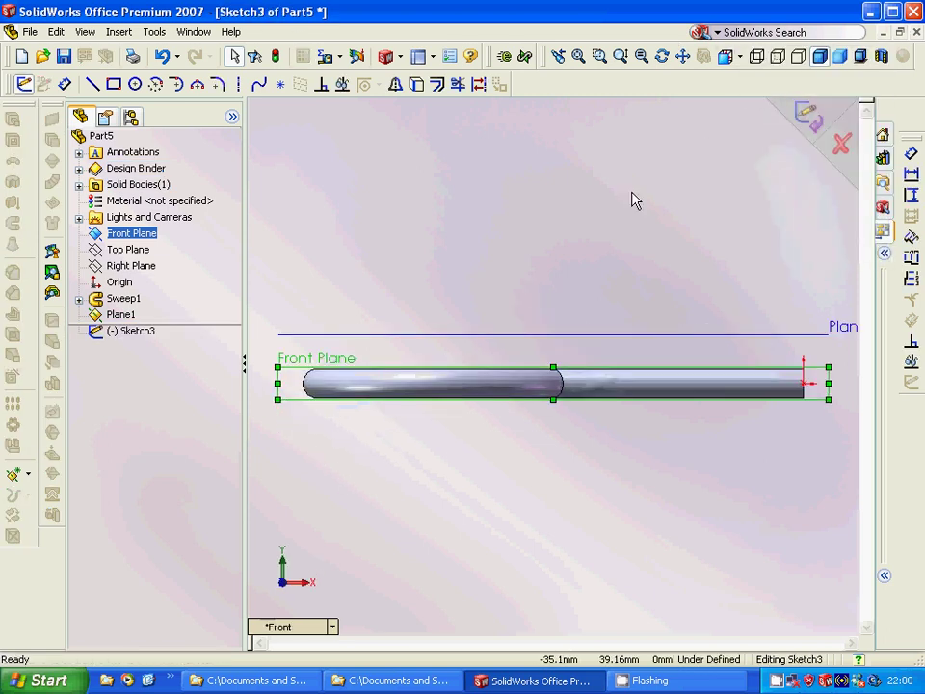
left_click(620, 56)
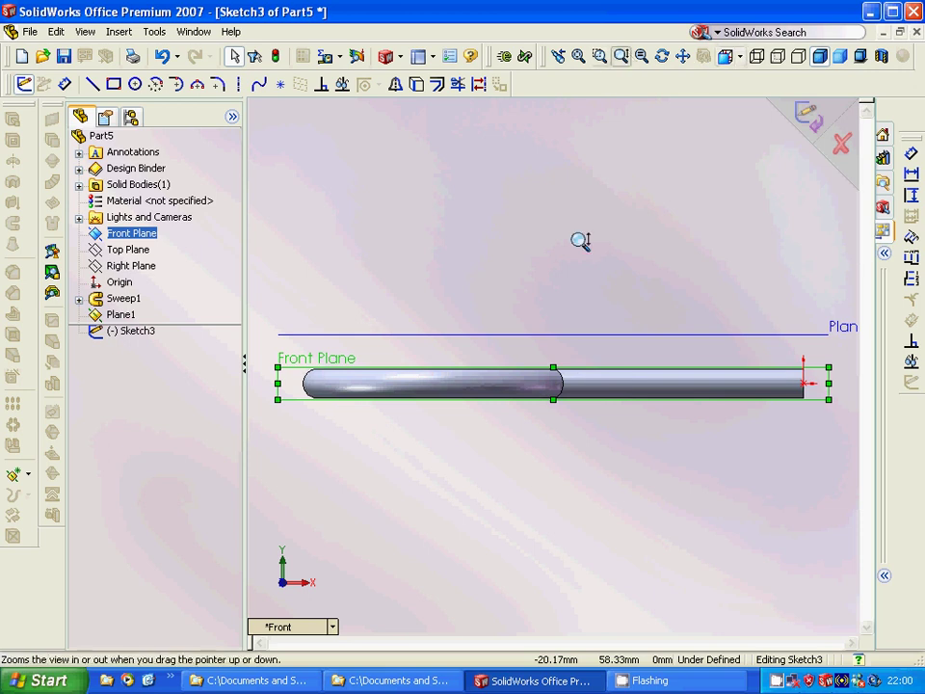
left_click_drag(580, 241, 580, 289)
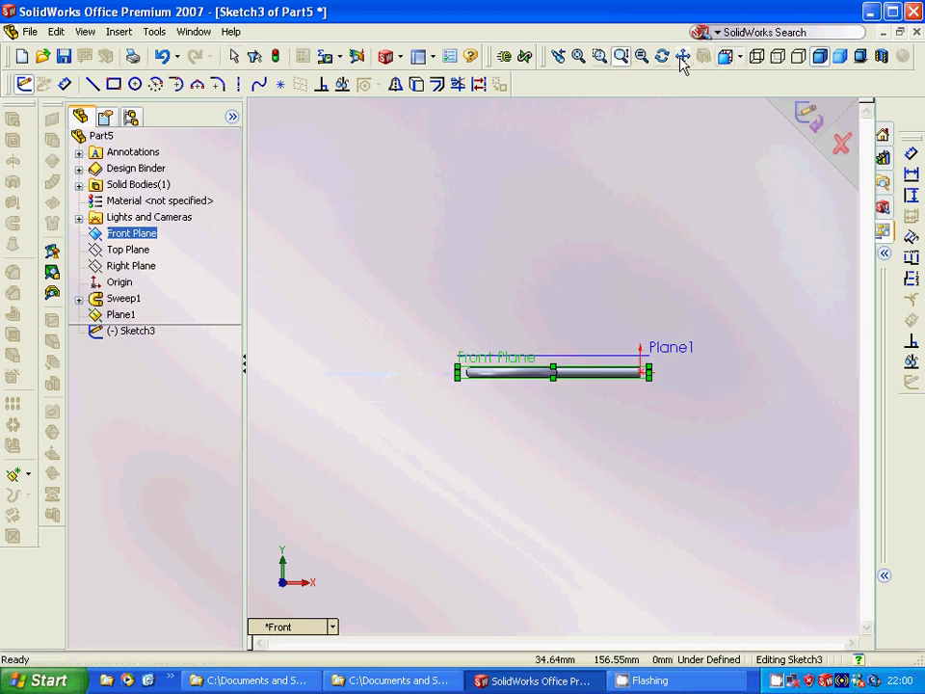
left_click(682, 56)
left_click_drag(546, 256, 353, 259)
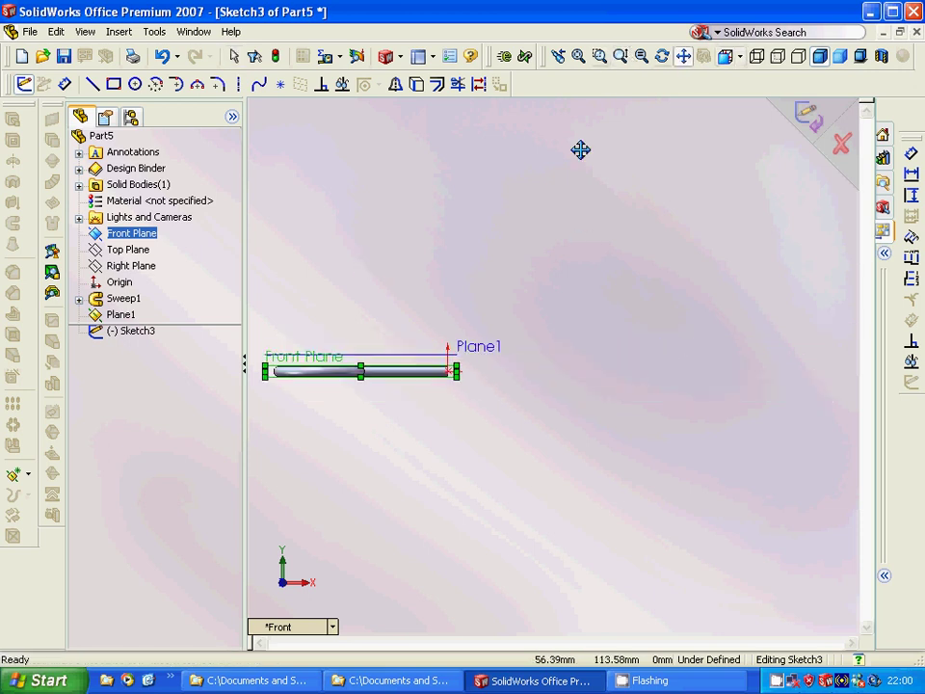
left_click(682, 55)
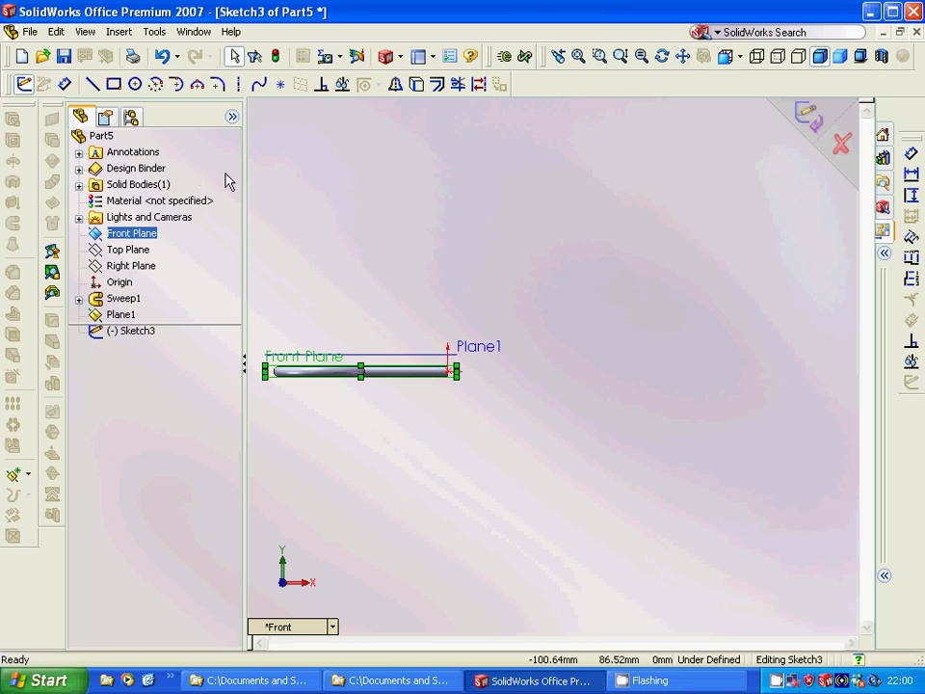
Draw a horizontal line about 65 mm long from the origin, extending away from the existing bar.
left_click(92, 84)
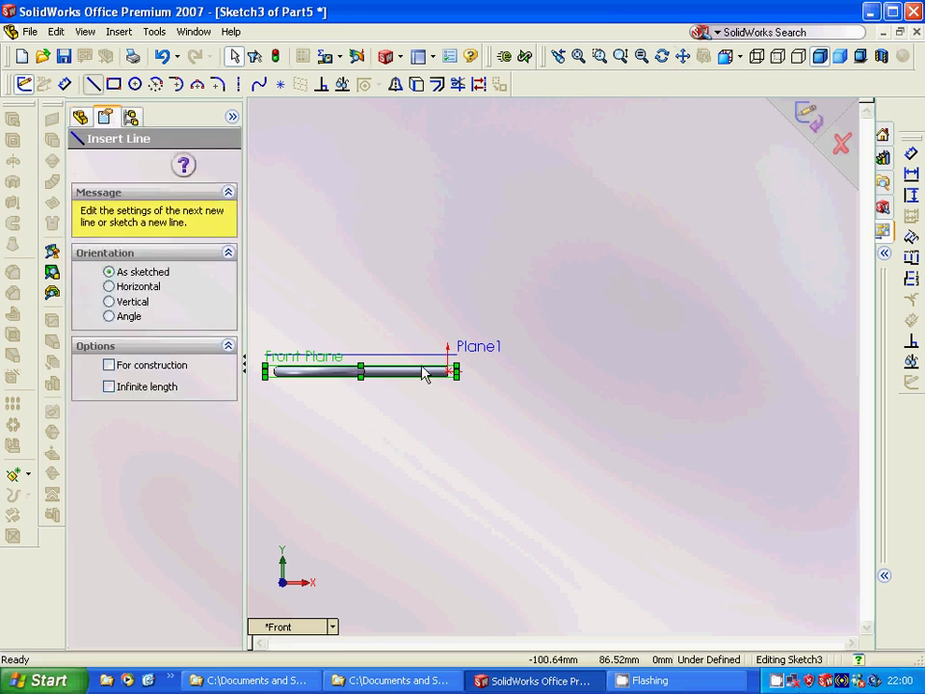
left_click(470, 387)
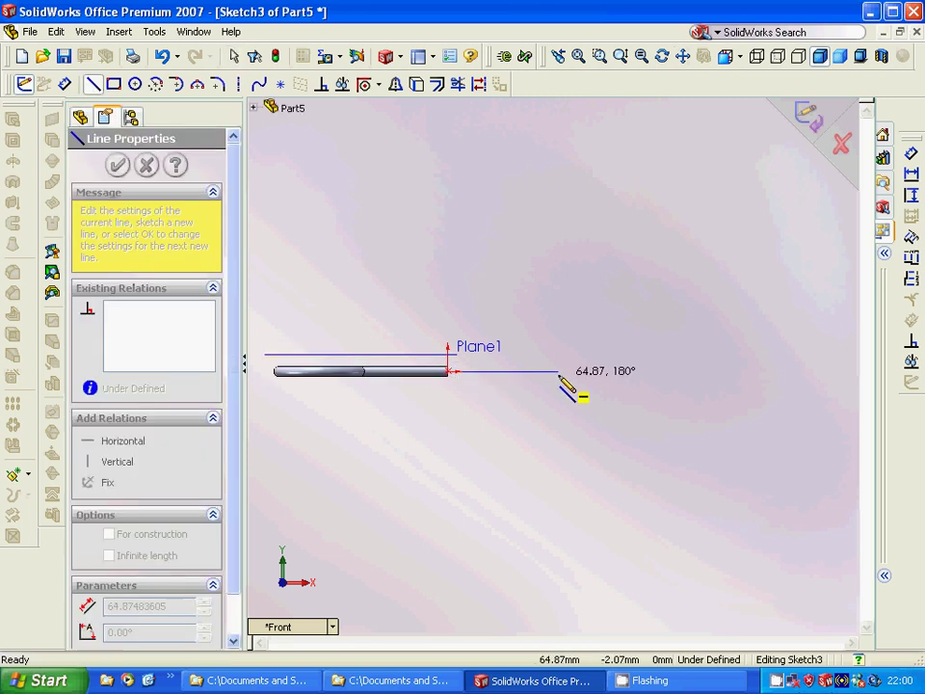
left_click(559, 371)
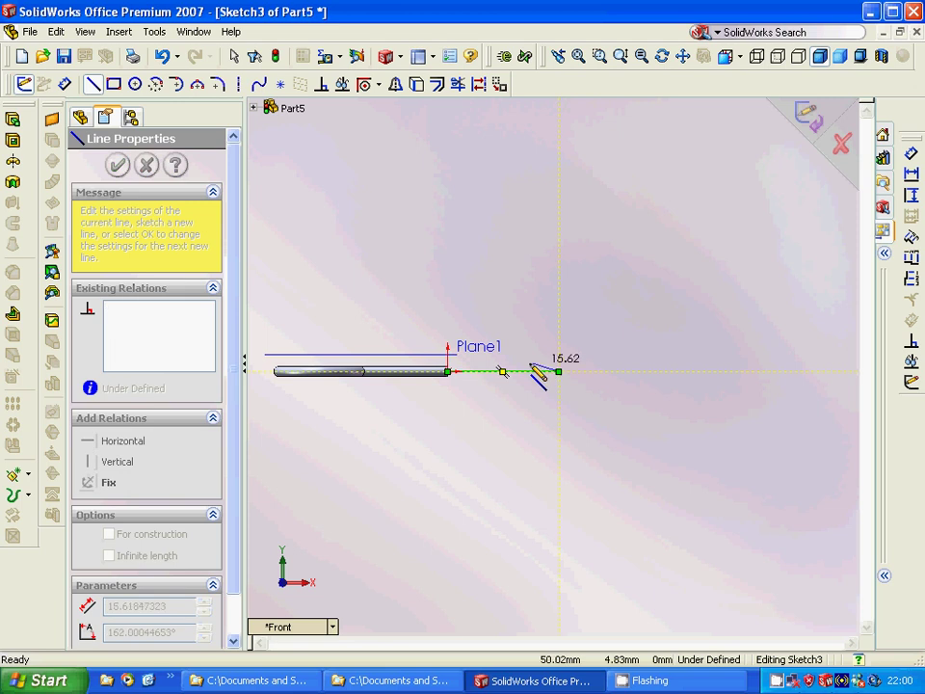
key("Escape")
key("Escape")
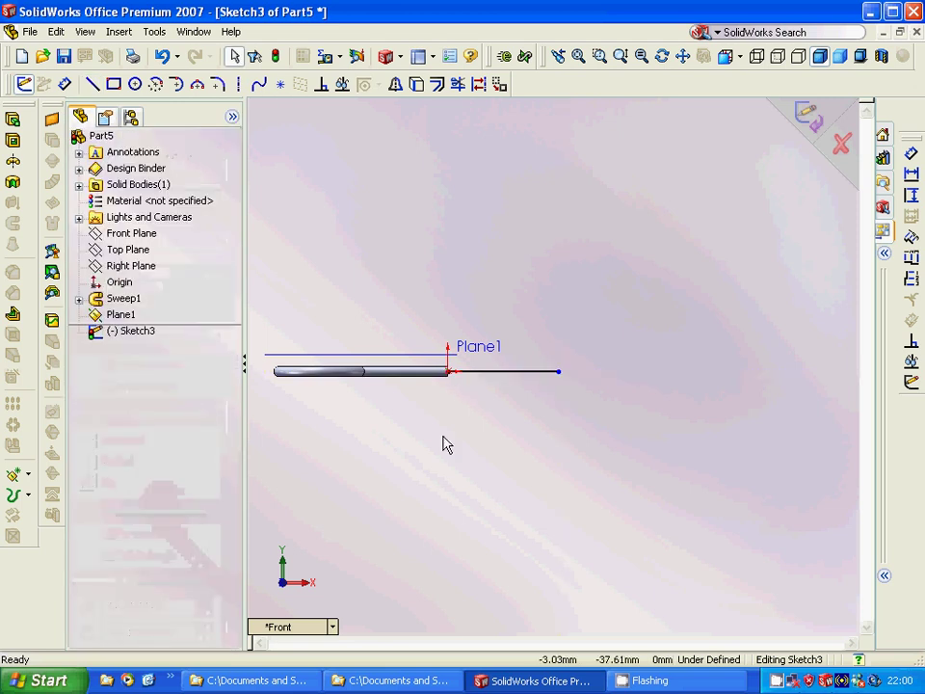
Sketch a circle of about 37 mm radius passing through the line's free end, with its center above and beyond that end.
left_click(135, 84)
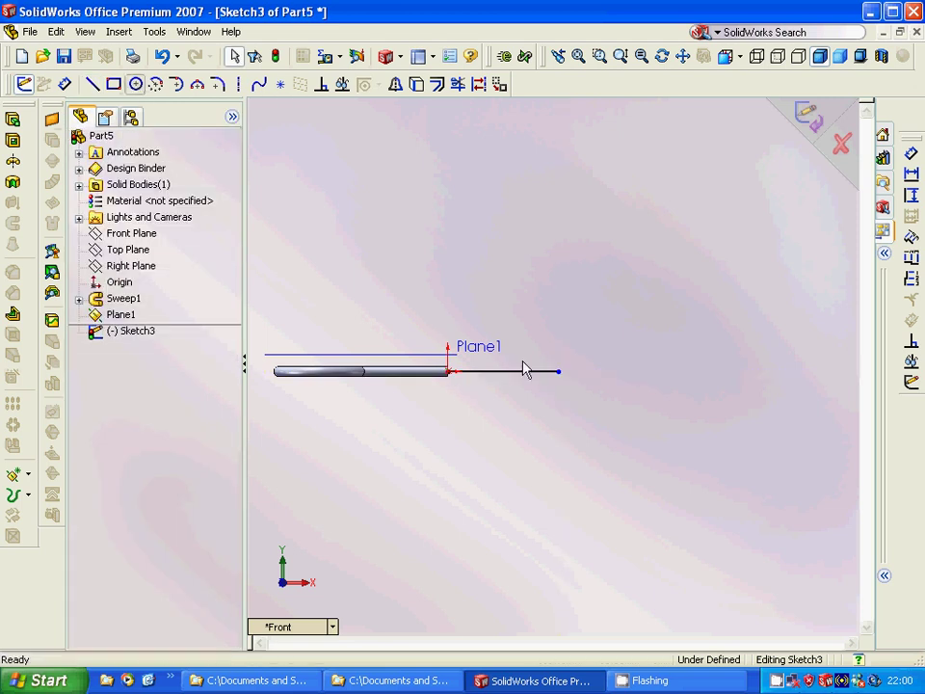
left_click(616, 348)
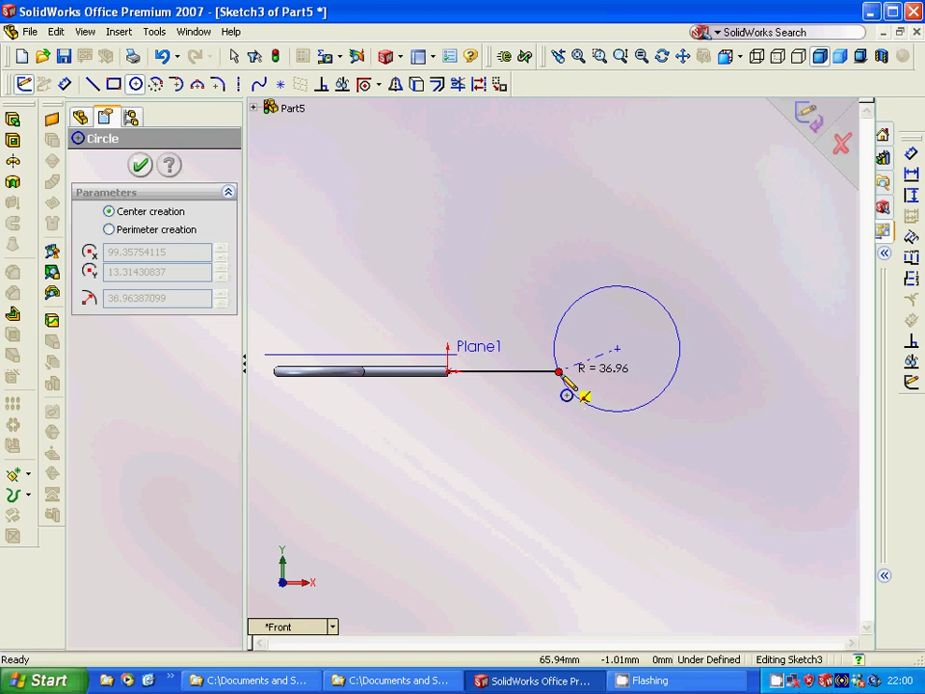
left_click(575, 385)
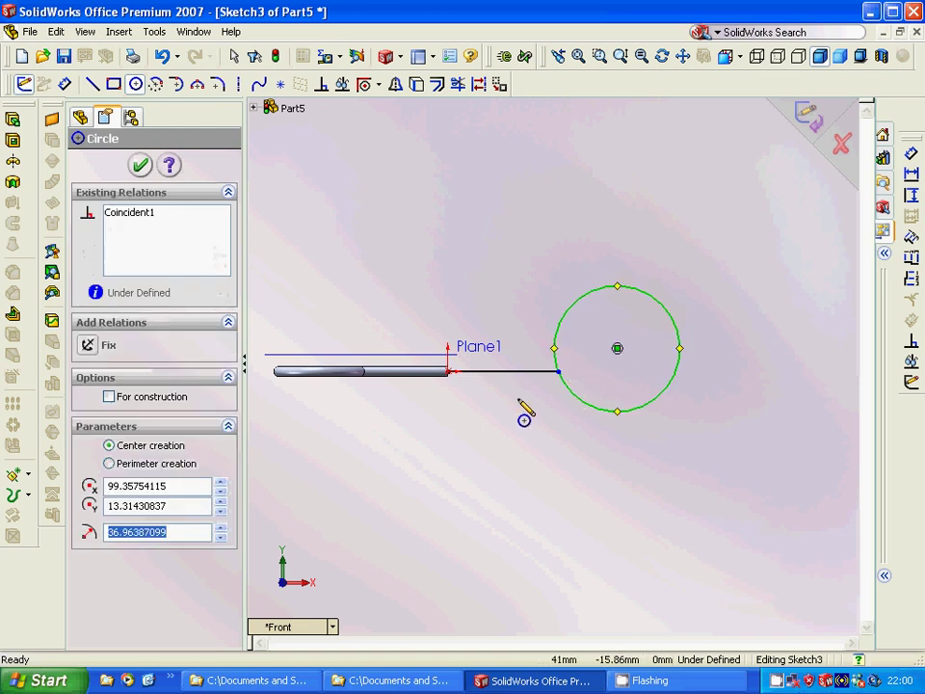
key("Escape")
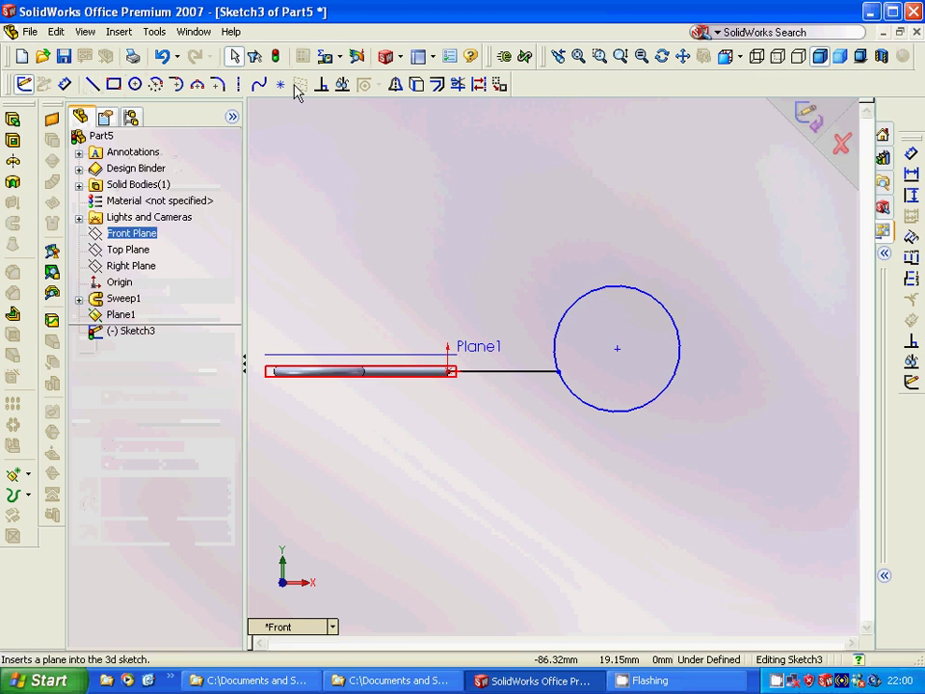
Draw a horizontal centerline about 52.5 mm long from the circle's center back towards the bar.
key("l")
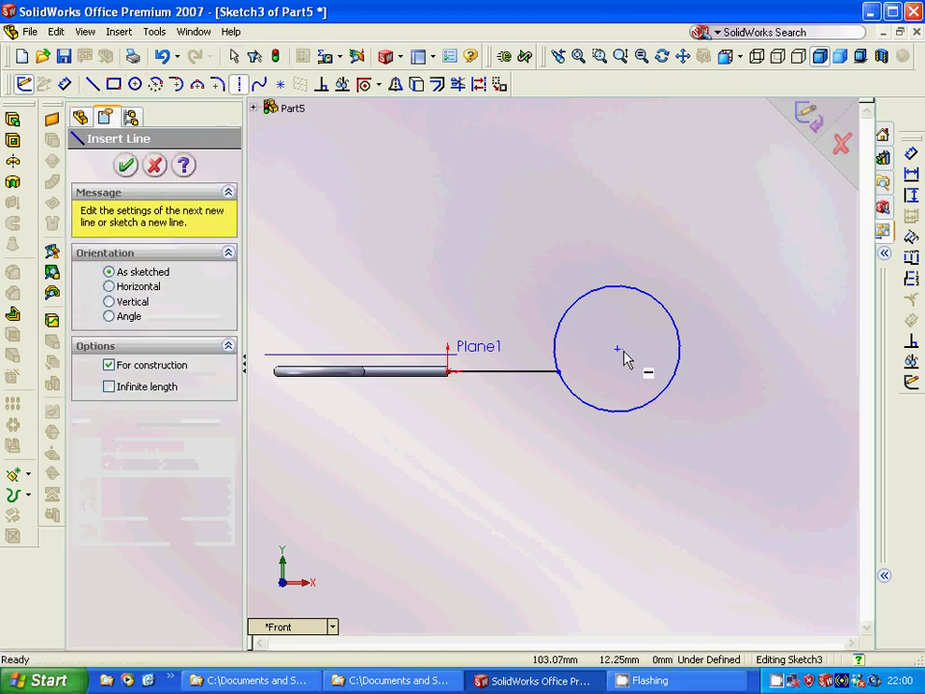
left_click(617, 348)
left_click(545, 347)
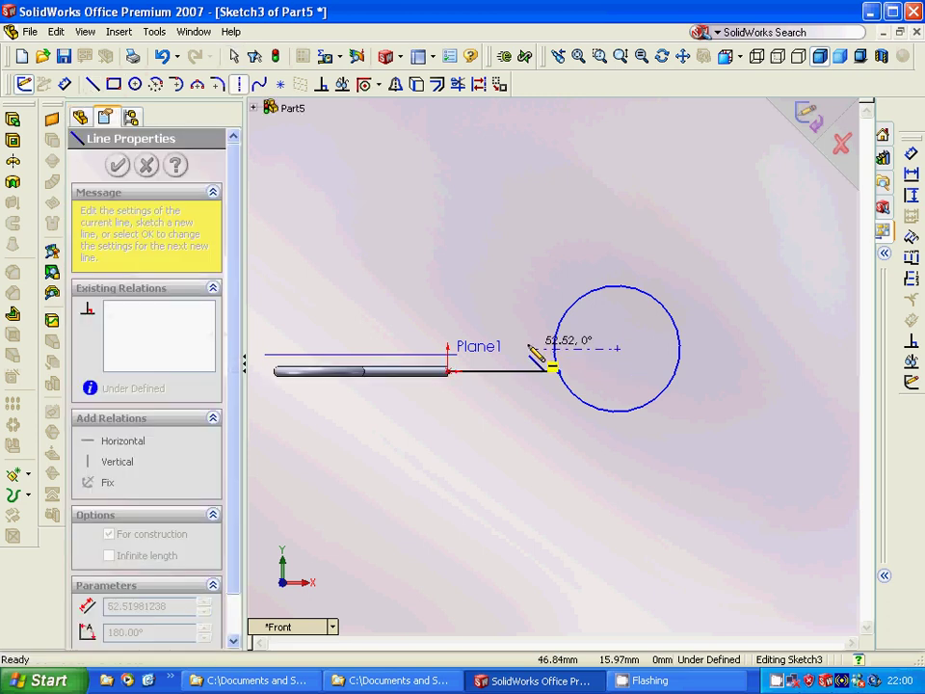
key("Escape")
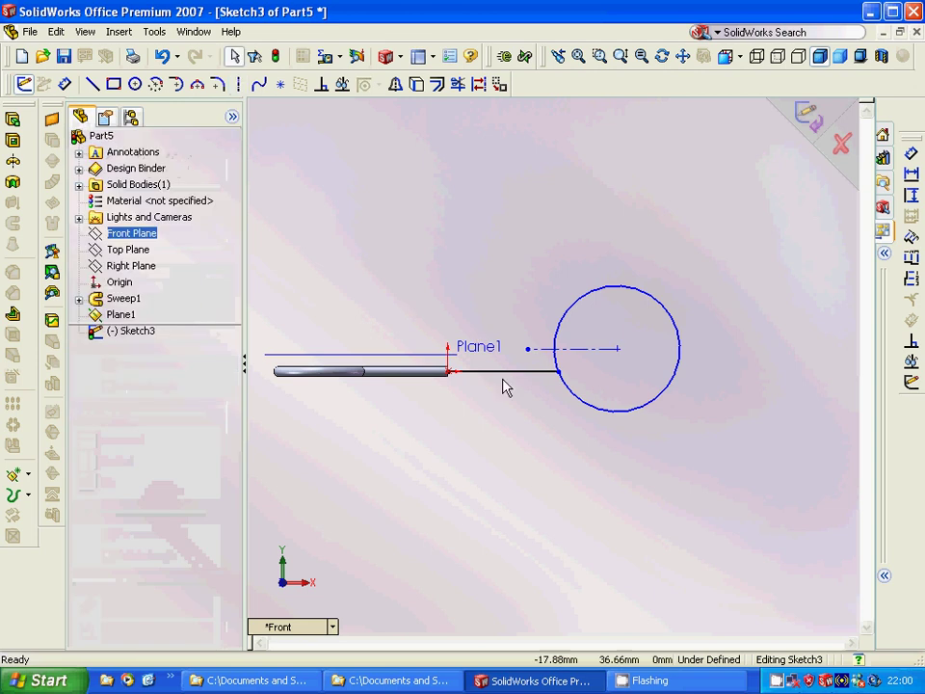
Mirror the horizontal line about the centerline, keeping the original.
left_click(396, 87)
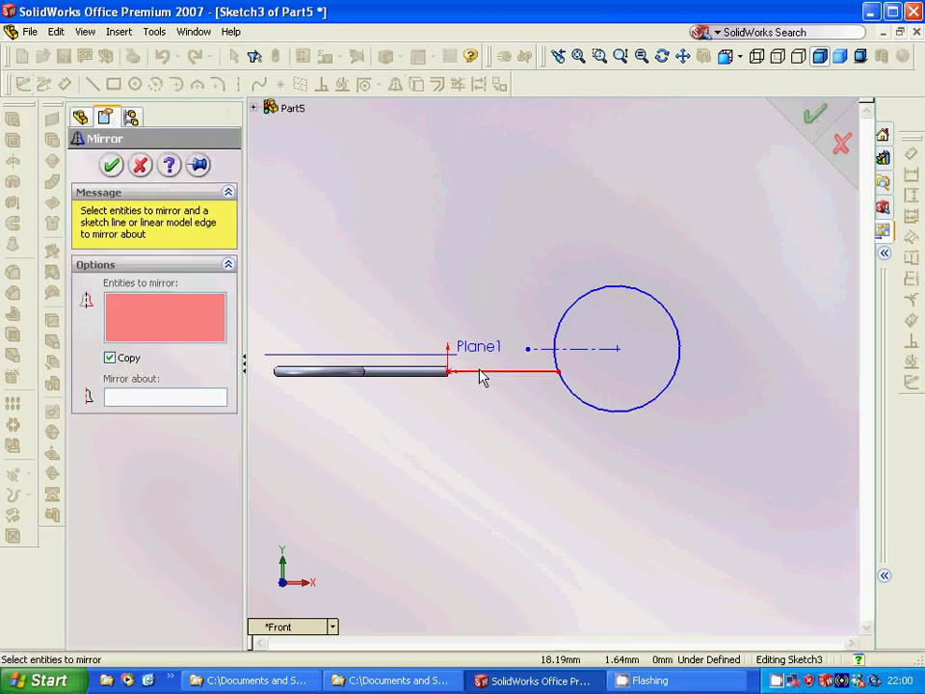
left_click(482, 372)
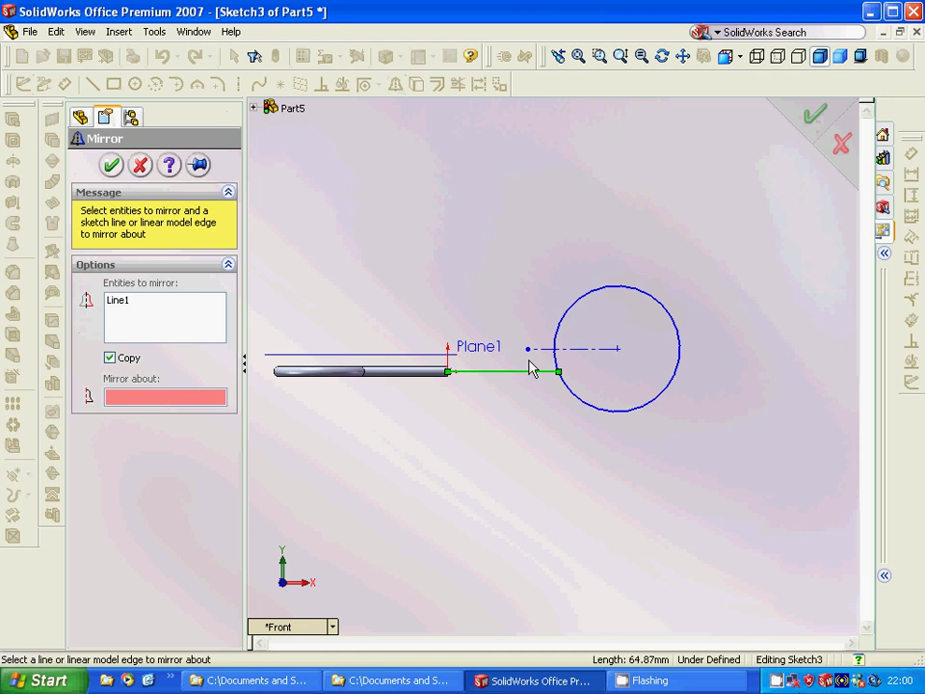
left_click(558, 348)
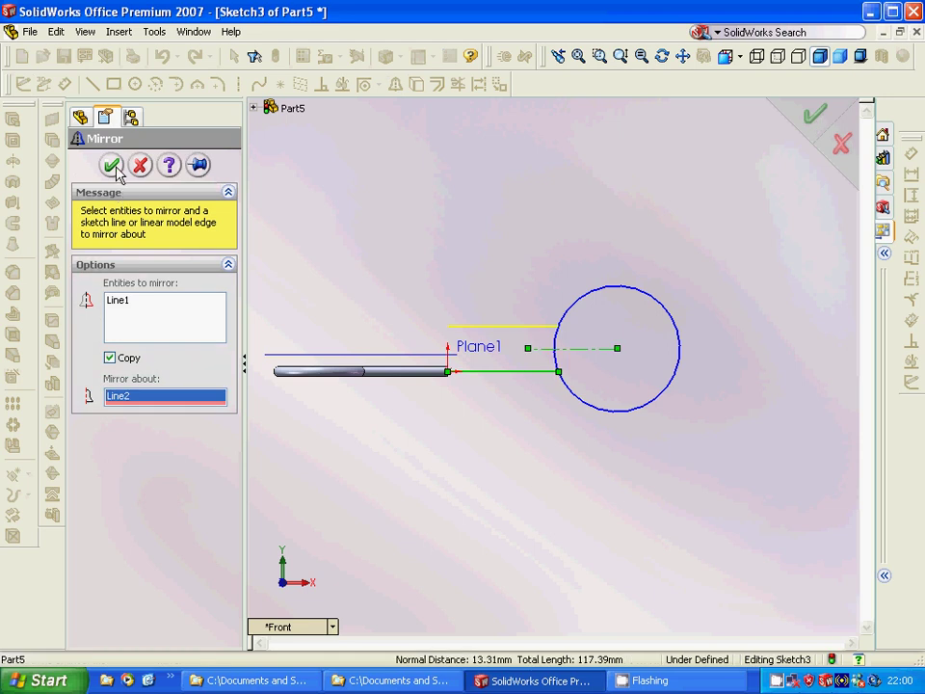
left_click(111, 166)
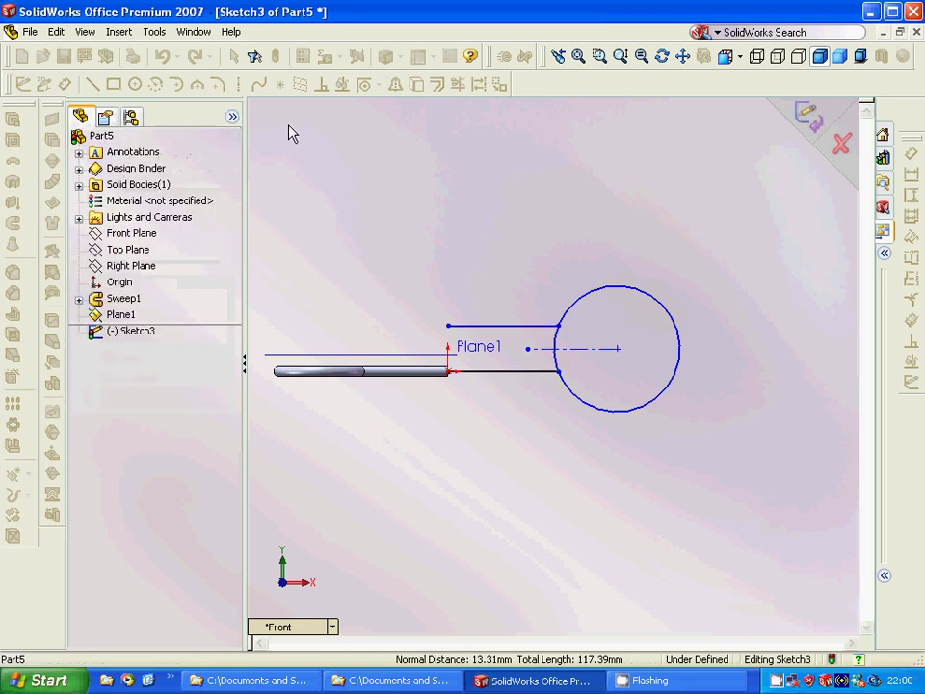
Delete the centerline used for mirroring from the sketch.
left_click(601, 349)
right_click(603, 384)
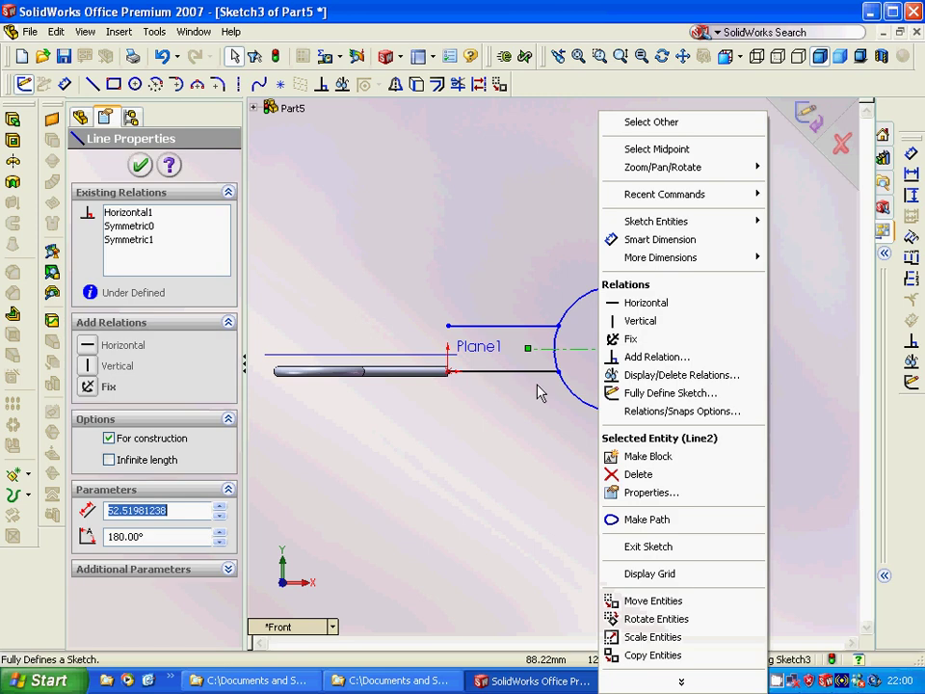
left_click(641, 473)
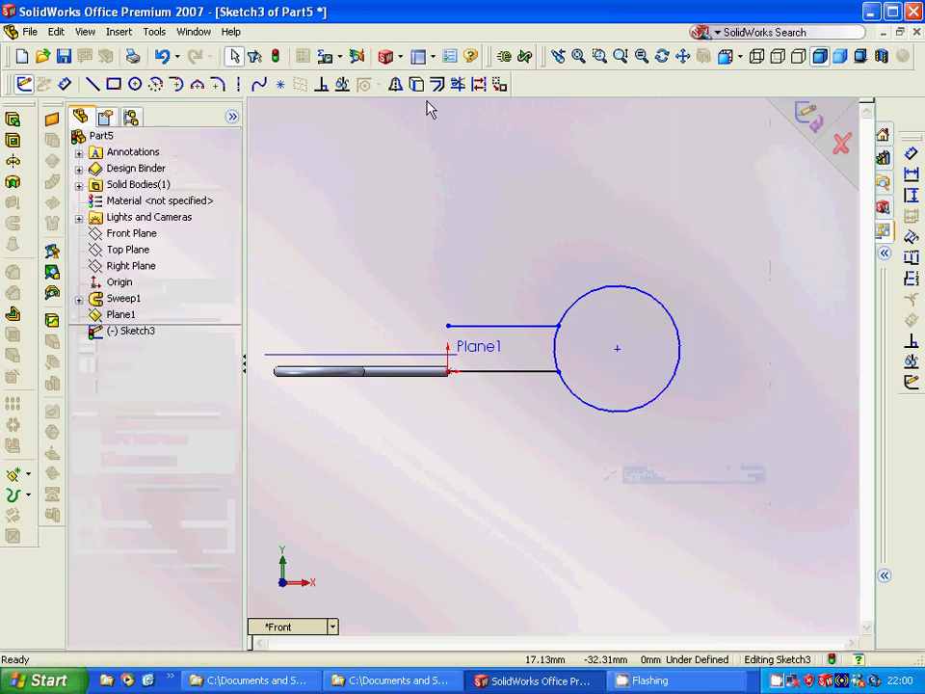
Trim away the circle's arc between the two parallel lines and exit the sketch.
left_click(460, 84)
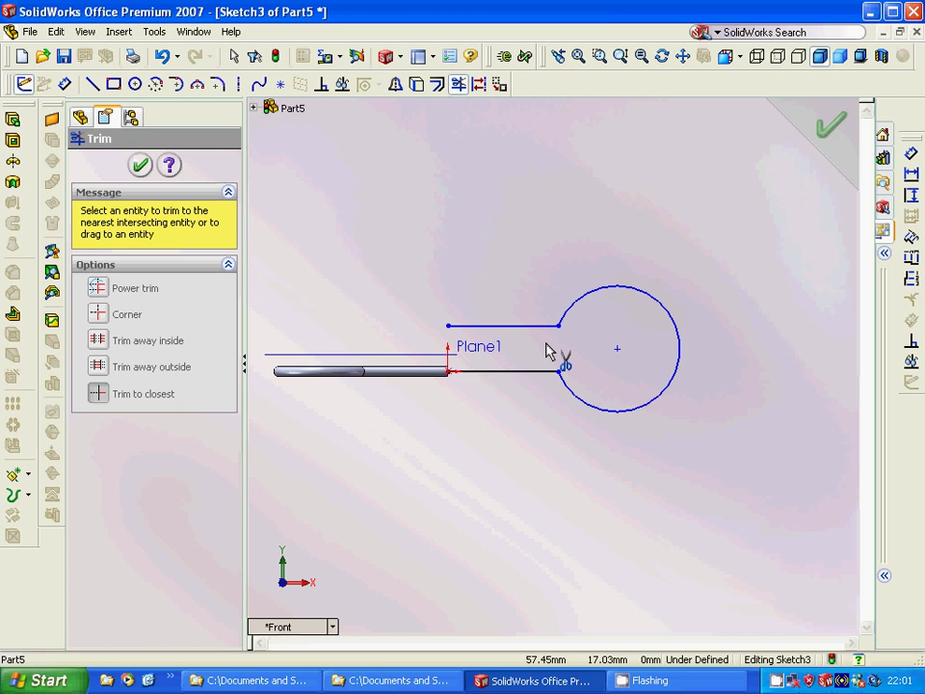
left_click(140, 164)
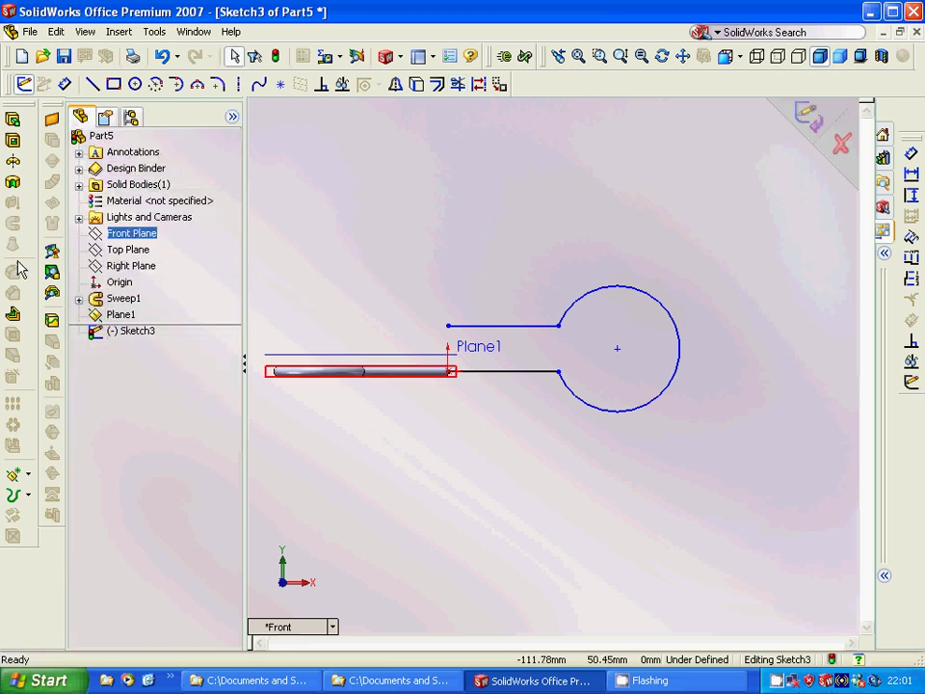
left_click(22, 84)
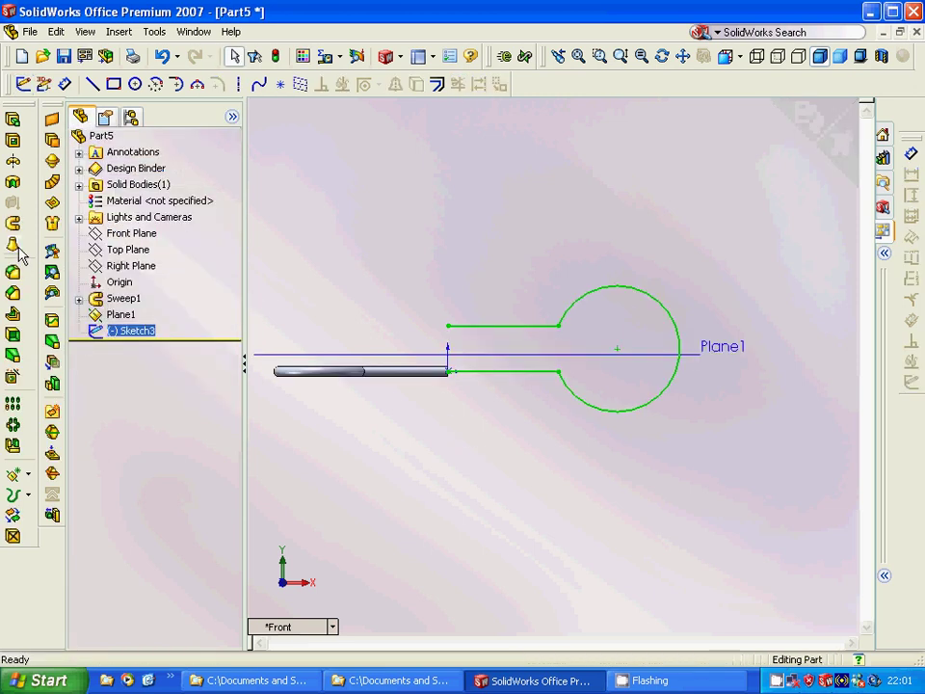
Sweep the existing circular profile Sketch2 along the new keyhole path Sketch3.
left_click(13, 223)
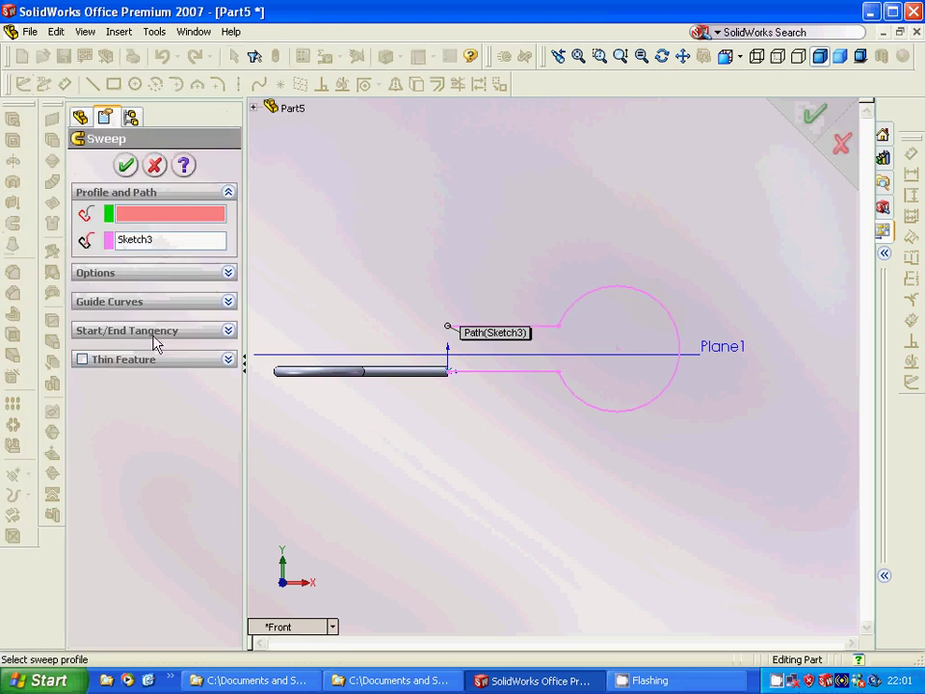
left_click(256, 111)
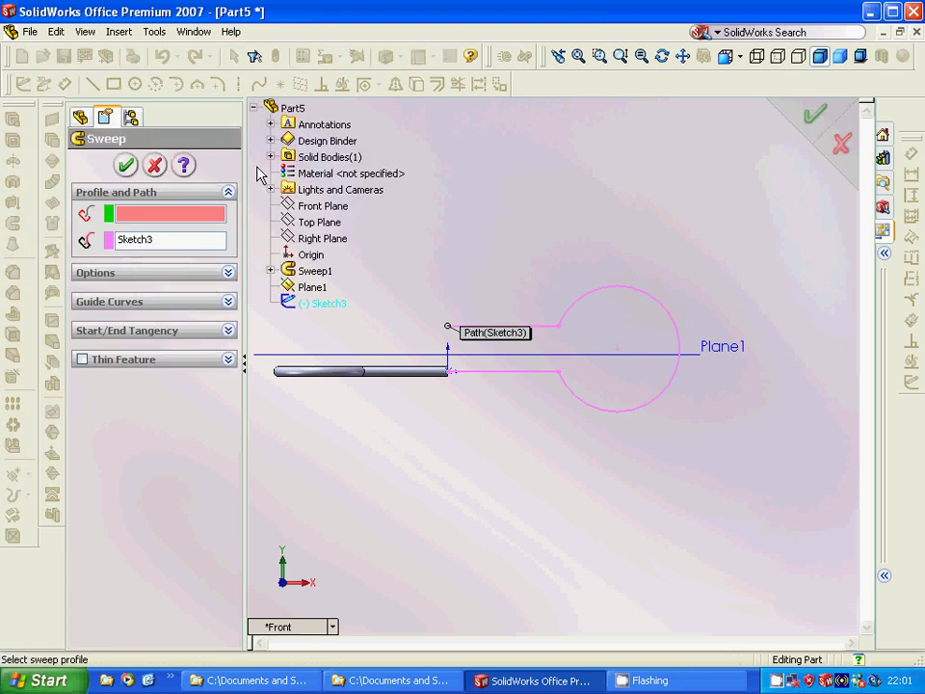
left_click(271, 272)
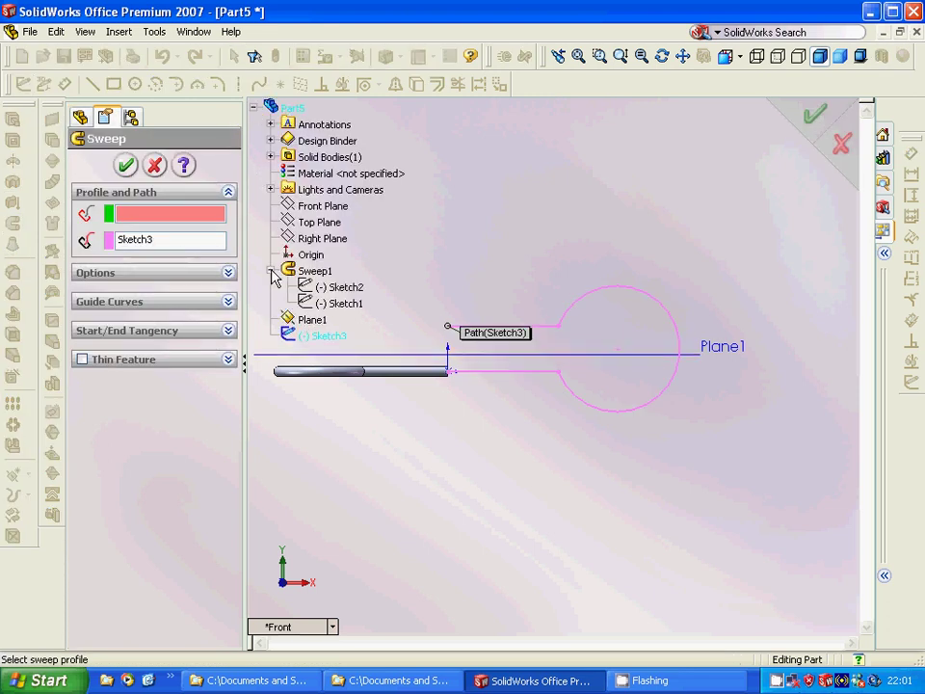
left_click(349, 289)
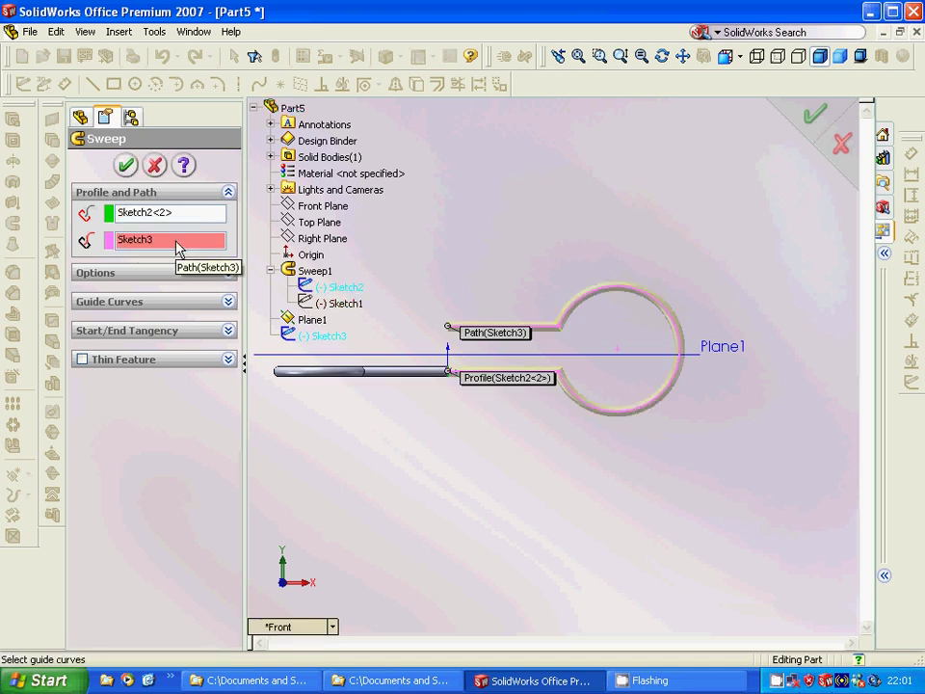
left_click(126, 165)
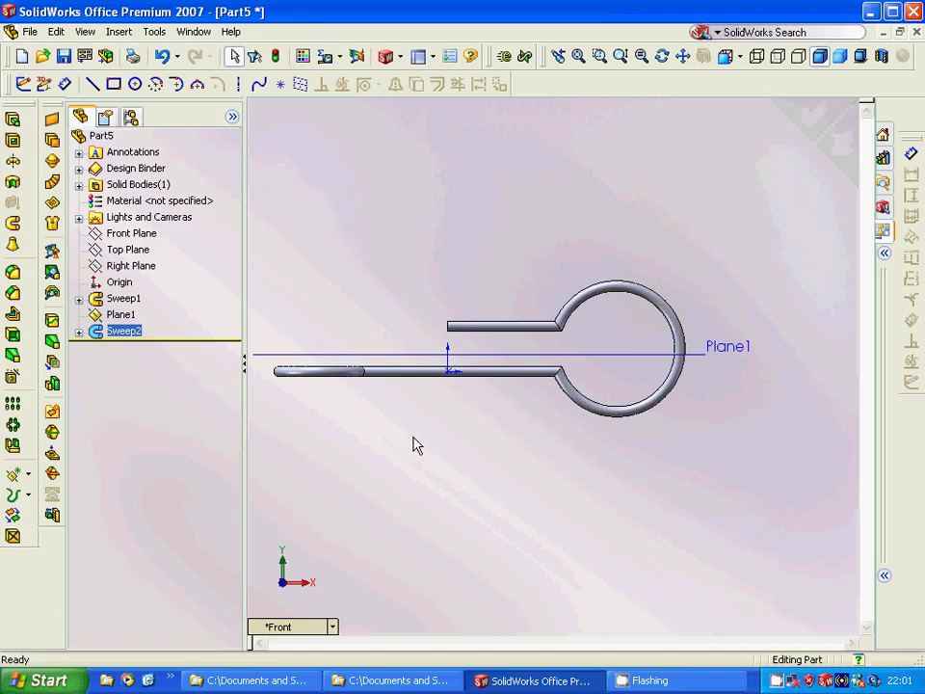
Open Sweep2's keyhole path, Sketch3, for editing.
left_click(78, 332)
left_click(146, 348)
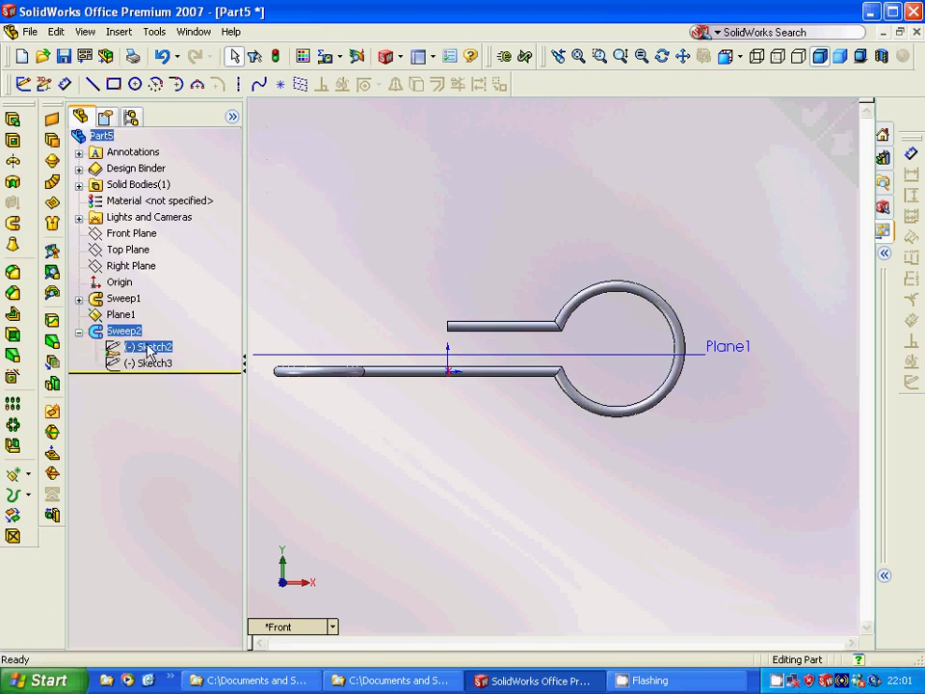
right_click(147, 348)
key("Escape")
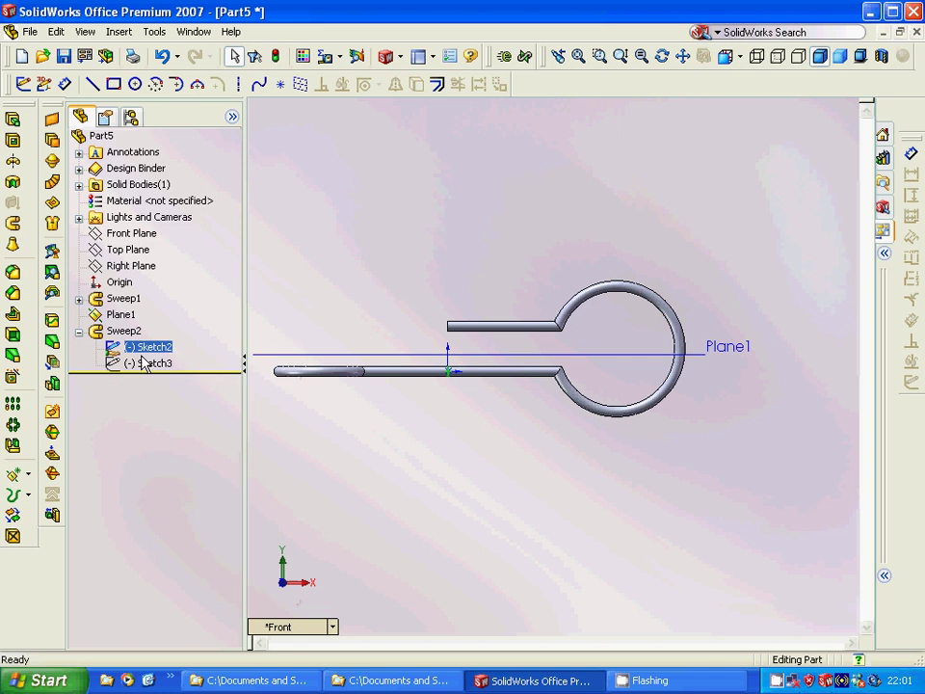
left_click(146, 364, "ctrl")
right_click(146, 366)
left_click(191, 390)
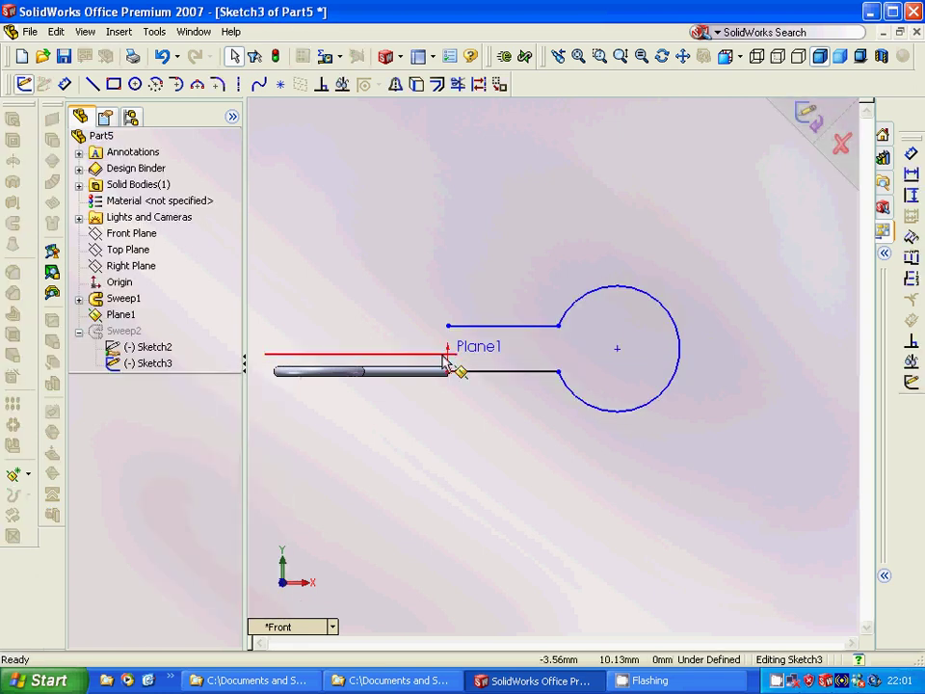
Dimension the distance between the two parallel lines of Sketch3 as 26 mm and exit the sketch.
left_click(910, 195)
left_click(518, 330)
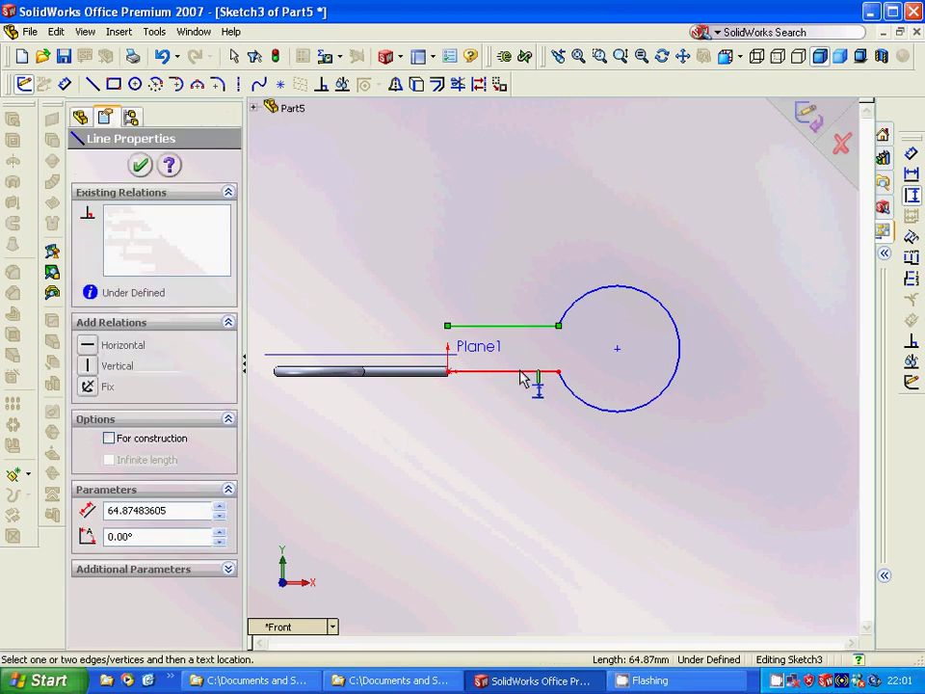
left_click(526, 372)
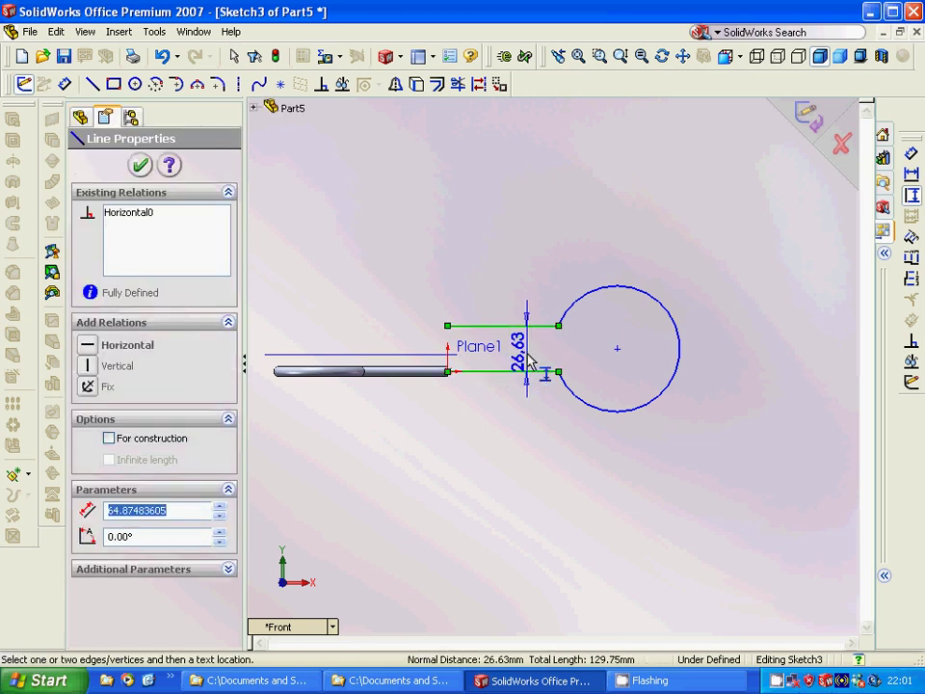
left_click(529, 359)
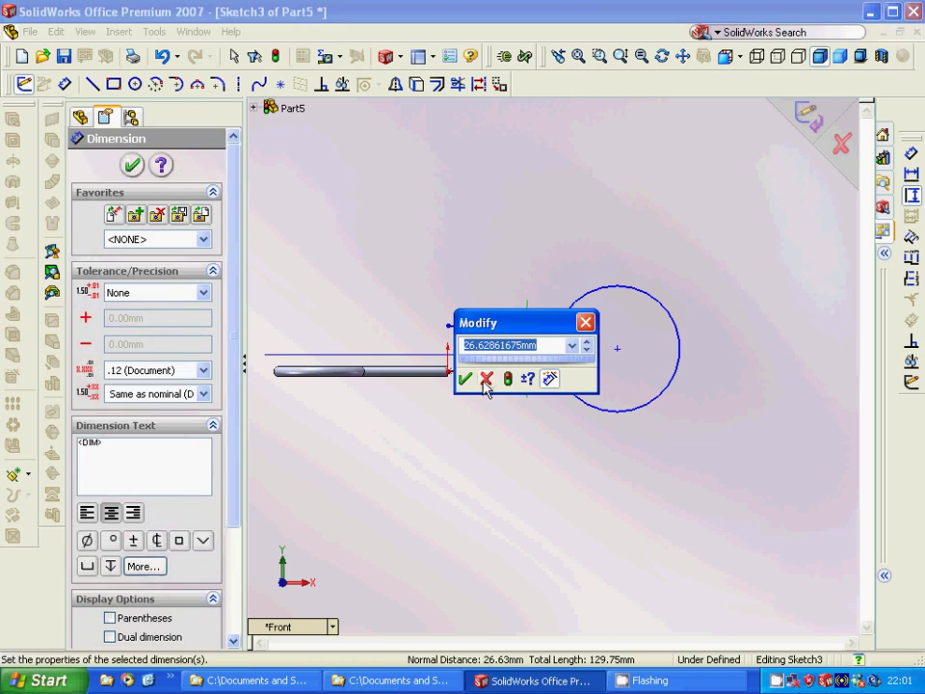
type("26")
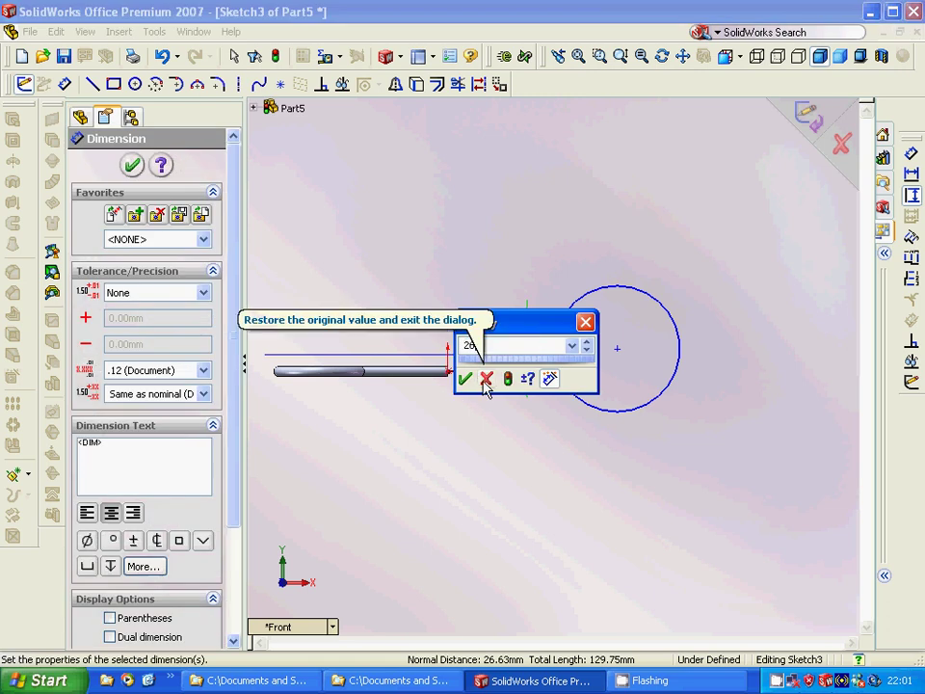
key("Return")
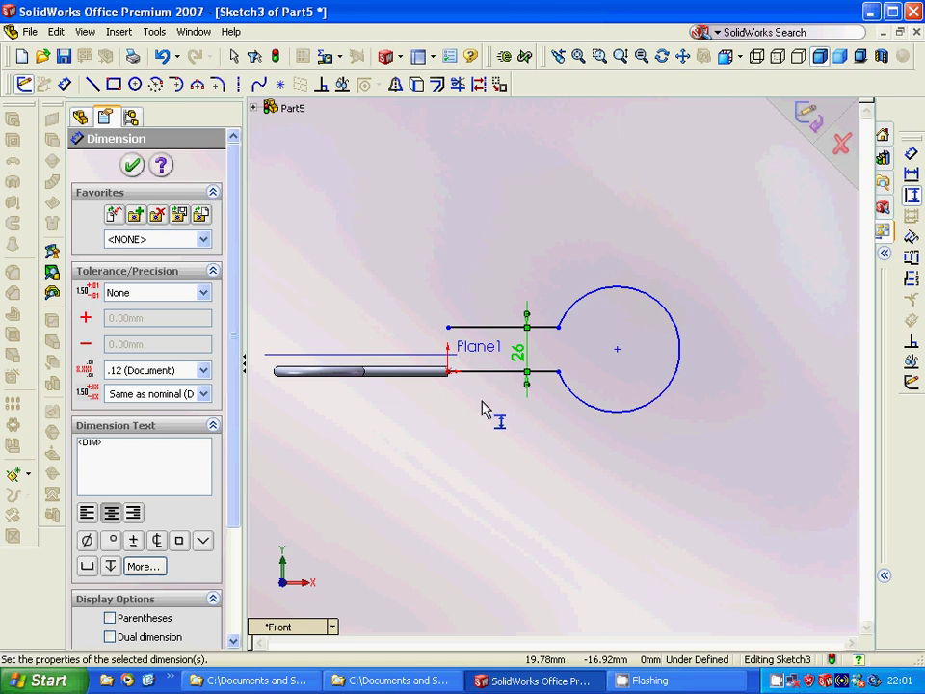
left_click(133, 167)
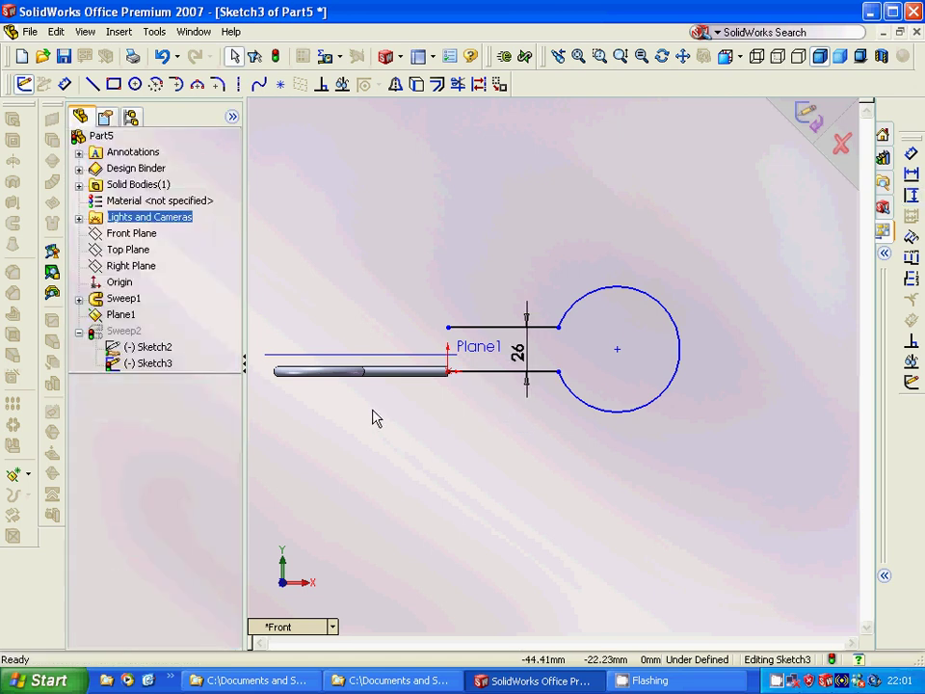
left_click(23, 84)
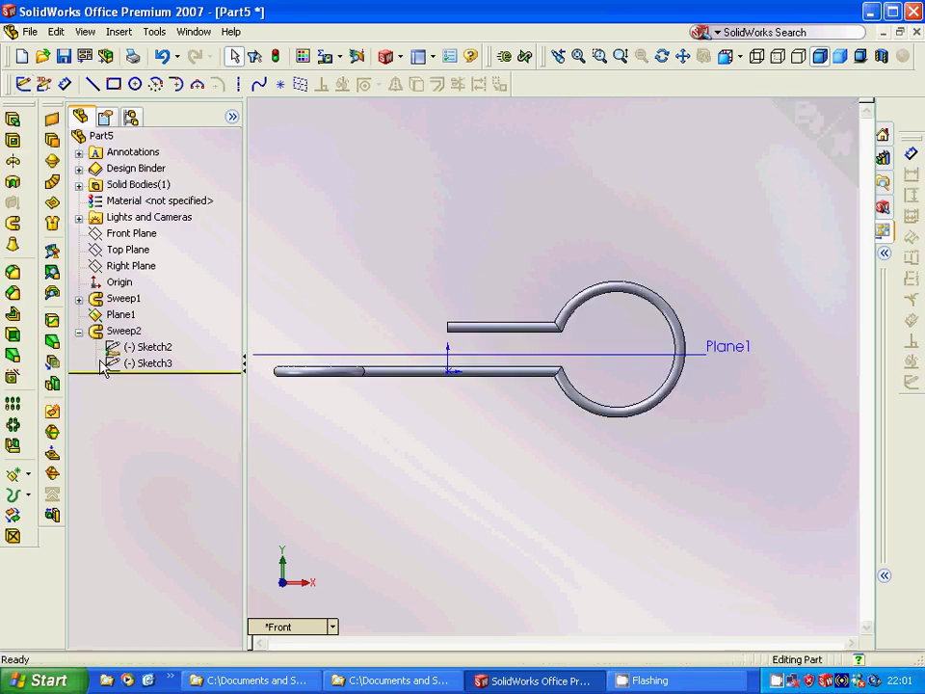
left_click(79, 330)
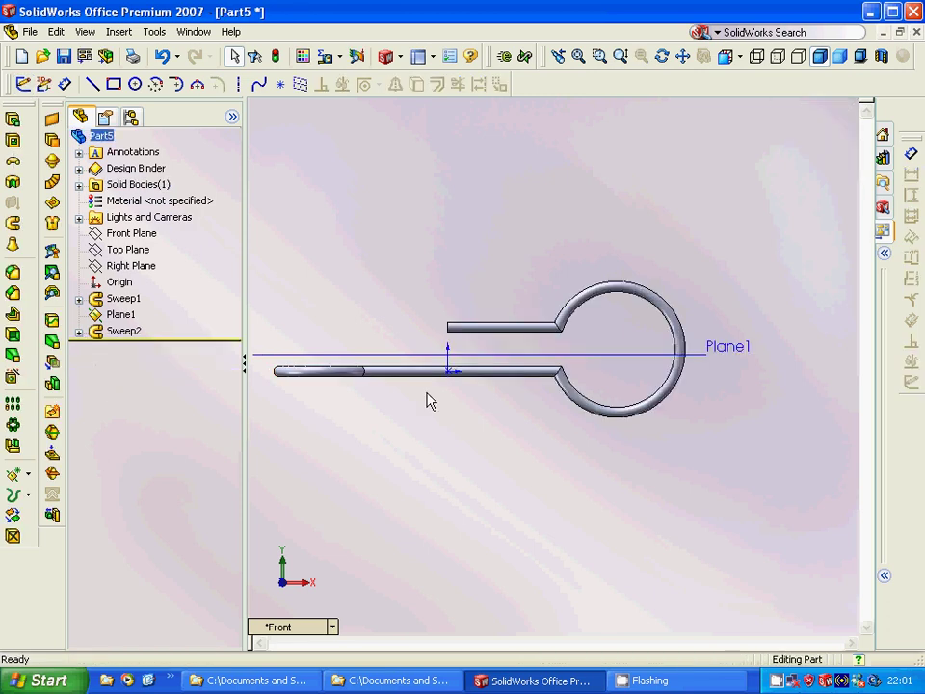
Set Plane1's offset distance from the Top Plane to 26 mm.
mouse_move(429, 397)
middle_mouse_down()
mouse_move(408, 422)
mouse_move(382, 506)
mouse_move(387, 487)
mouse_move(404, 502)
mouse_move(414, 399)
middle_mouse_up()
left_click(116, 318)
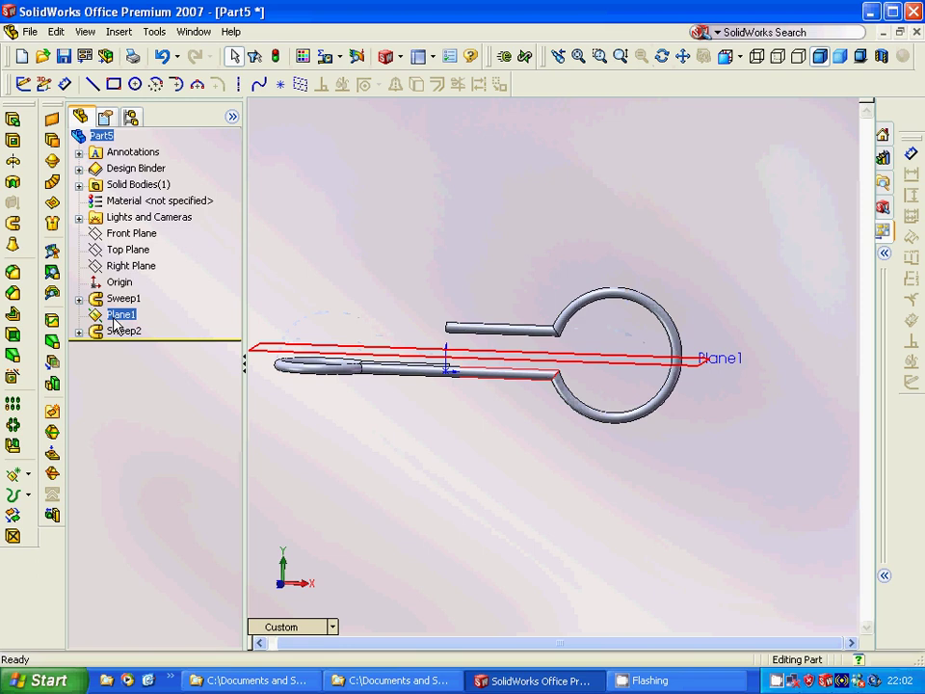
right_click(119, 318)
left_click(172, 344)
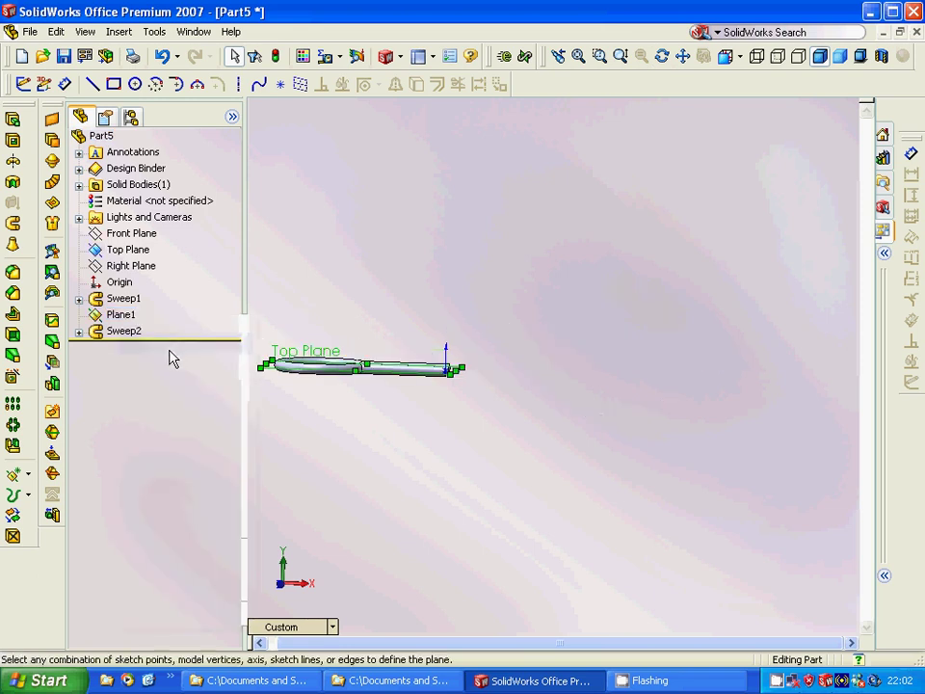
type("26")
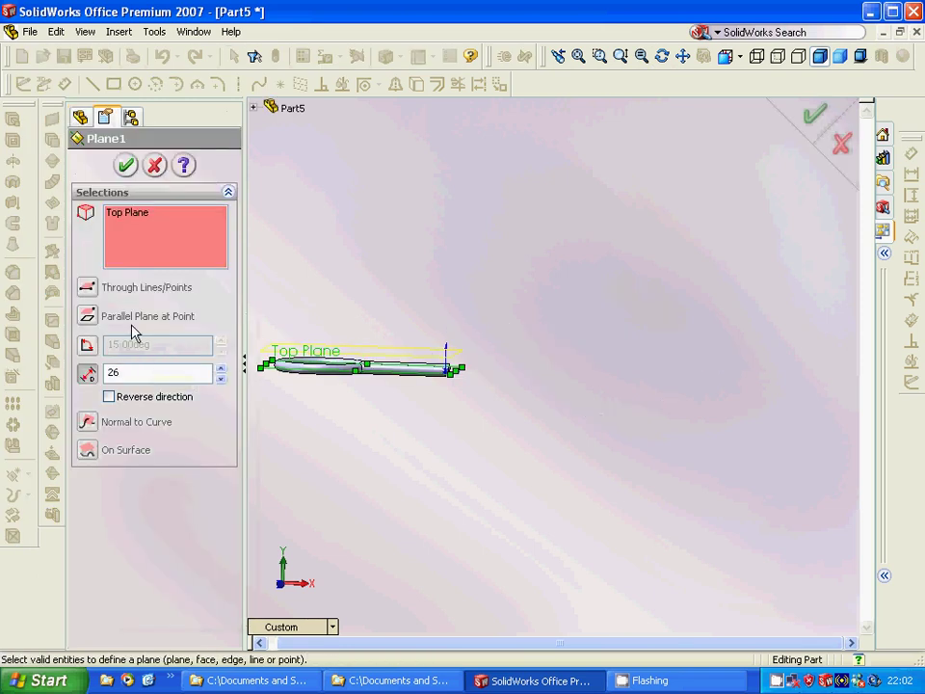
left_click(126, 165)
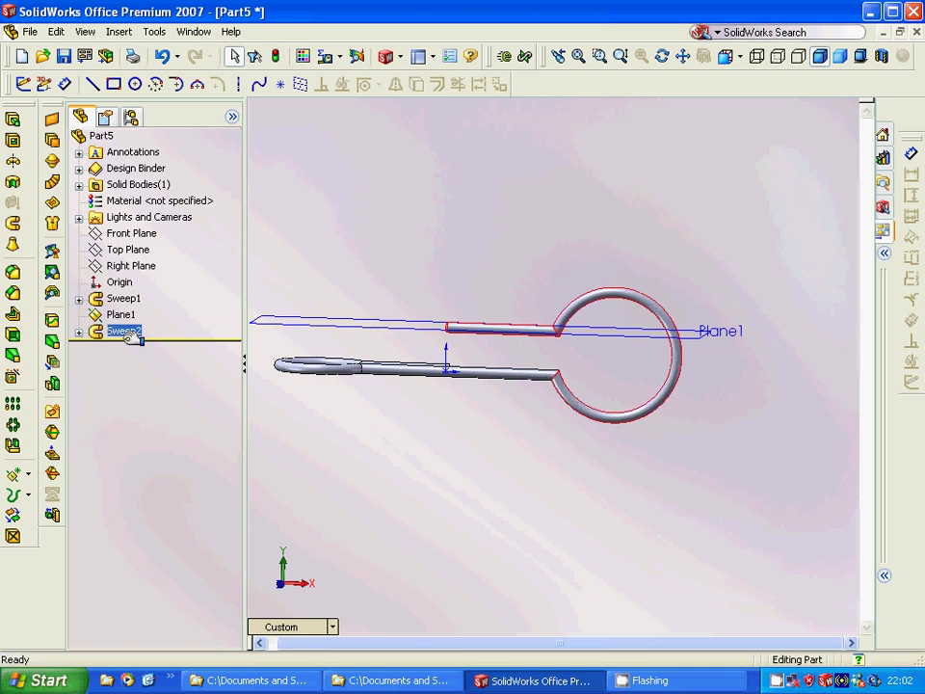
left_click(122, 300)
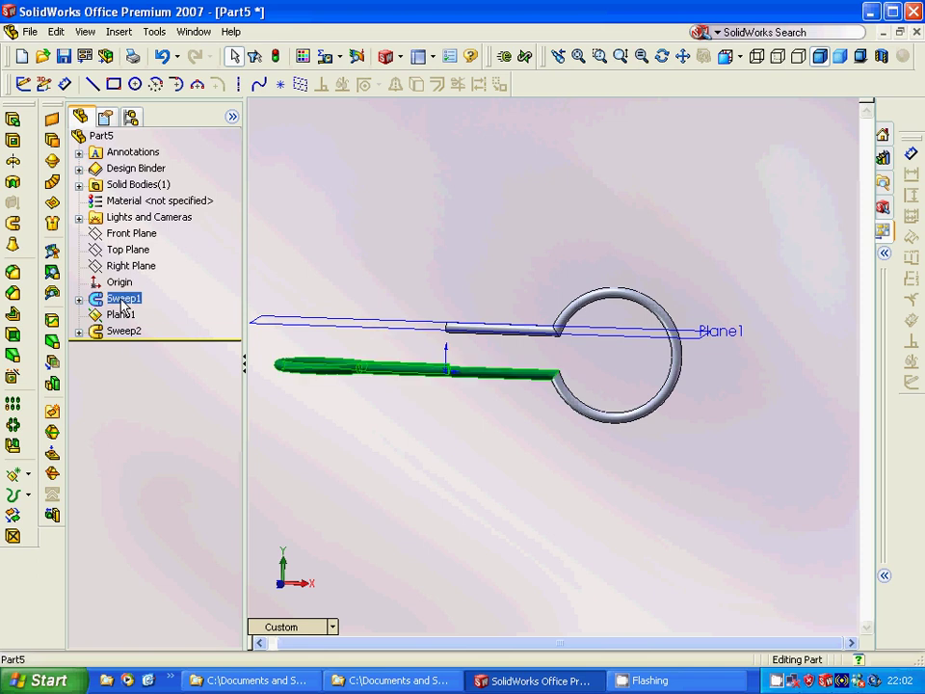
left_click(14, 446)
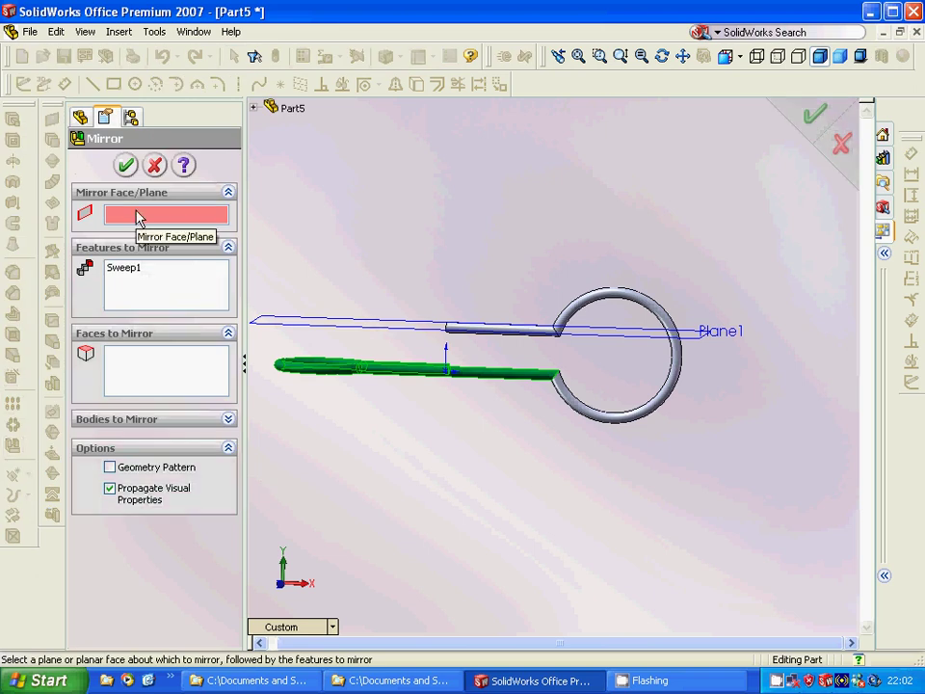
left_click(254, 107)
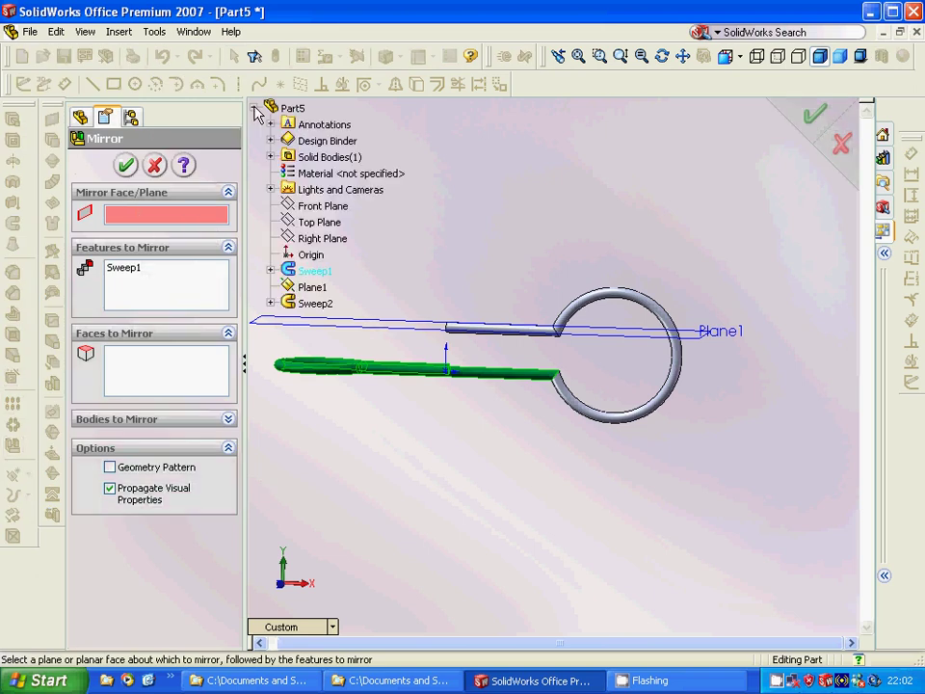
left_click(303, 289)
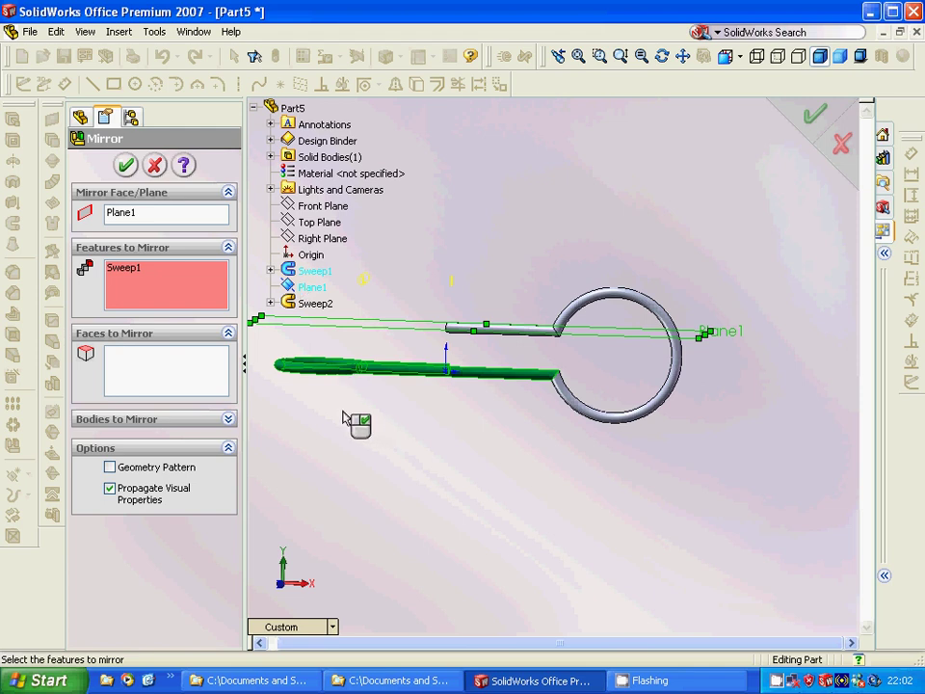
left_click(155, 166)
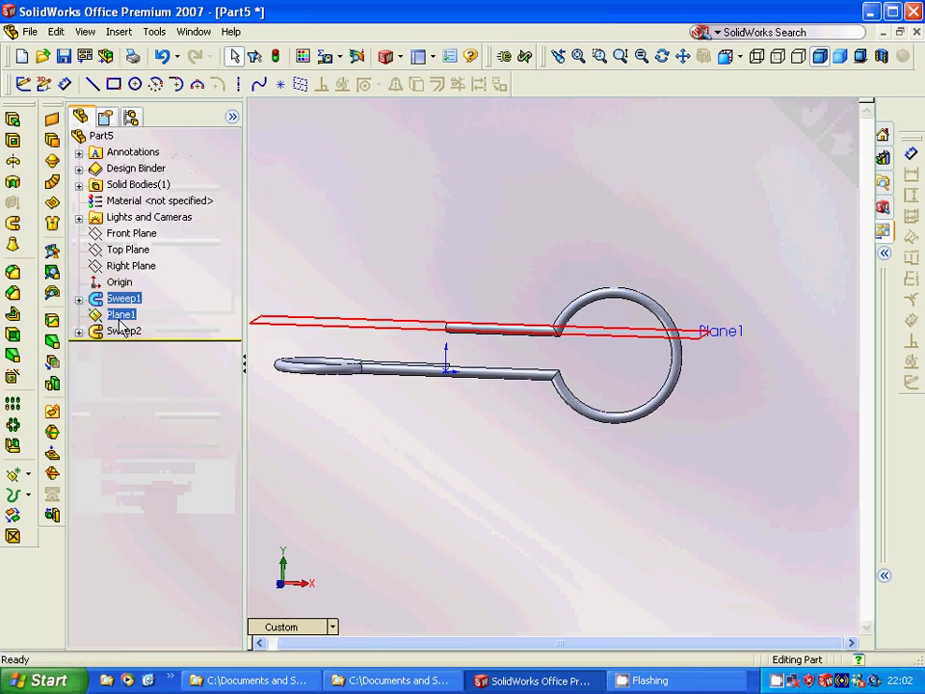
Edit Plane1 and set its offset distance from the Top Plane to 13 mm.
right_click(121, 316)
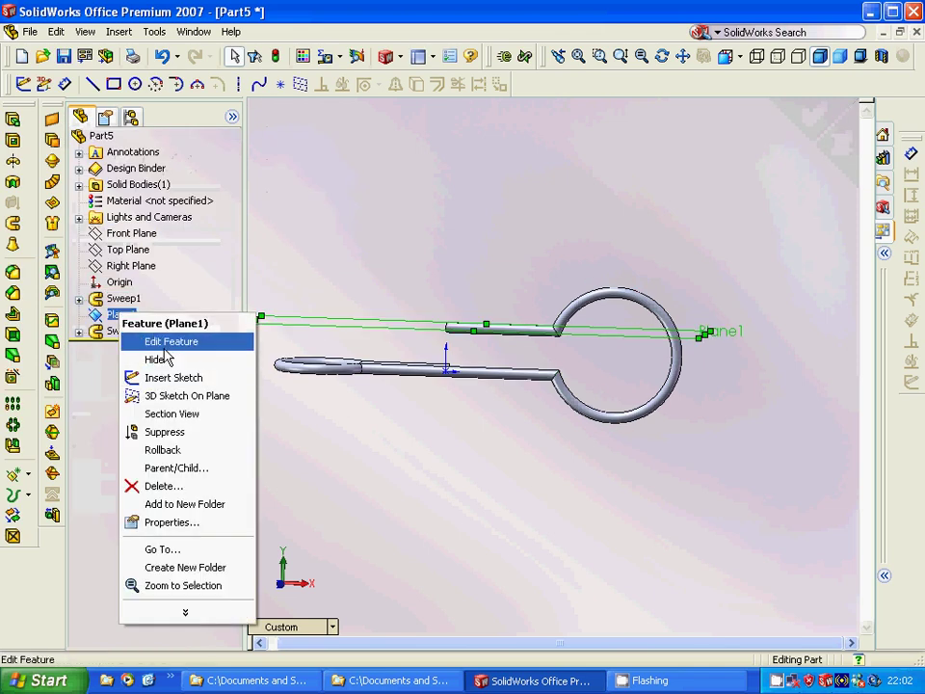
left_click(165, 347)
type("13")
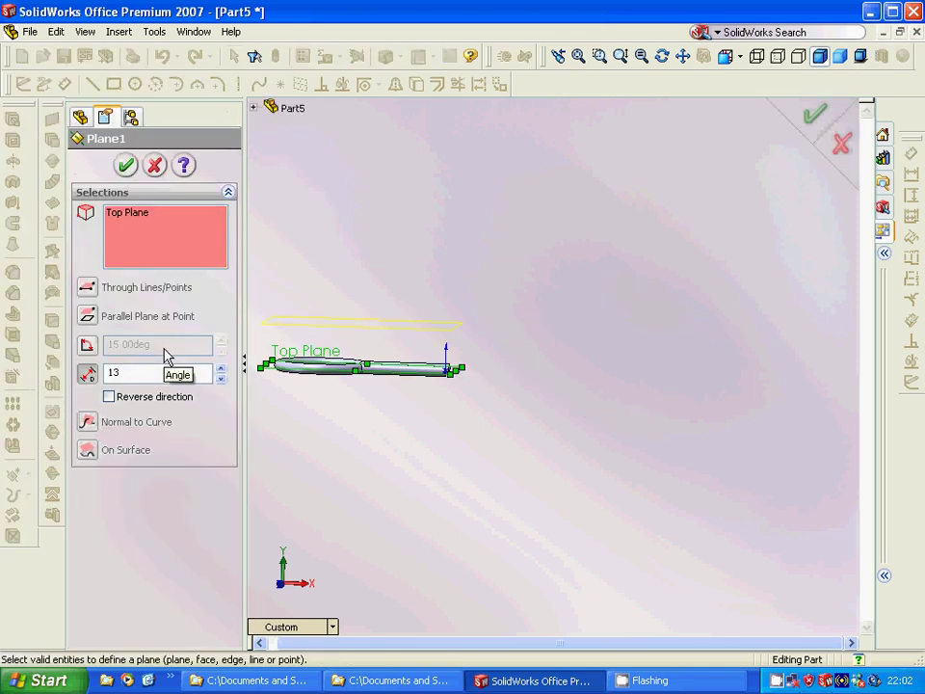
left_click(126, 164)
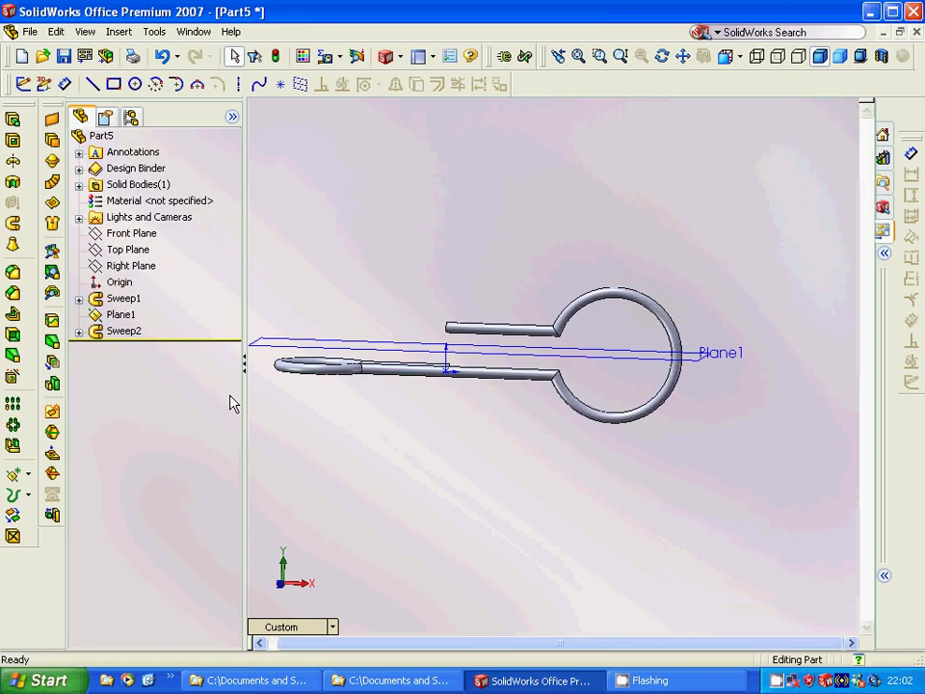
Mirror the Sweep1 feature about Plane1.
left_click(125, 299)
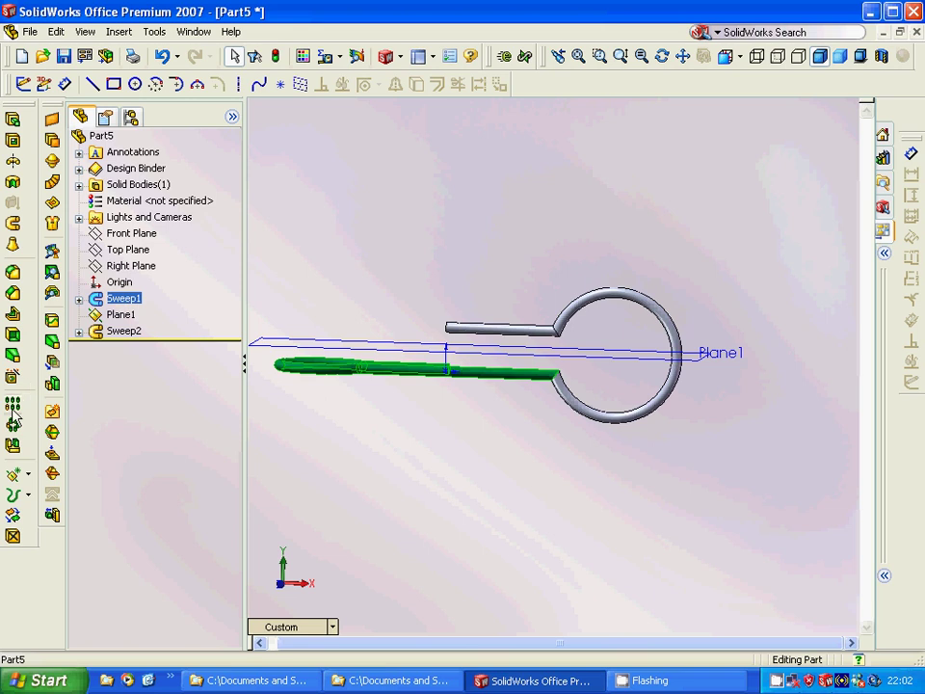
left_click(12, 445)
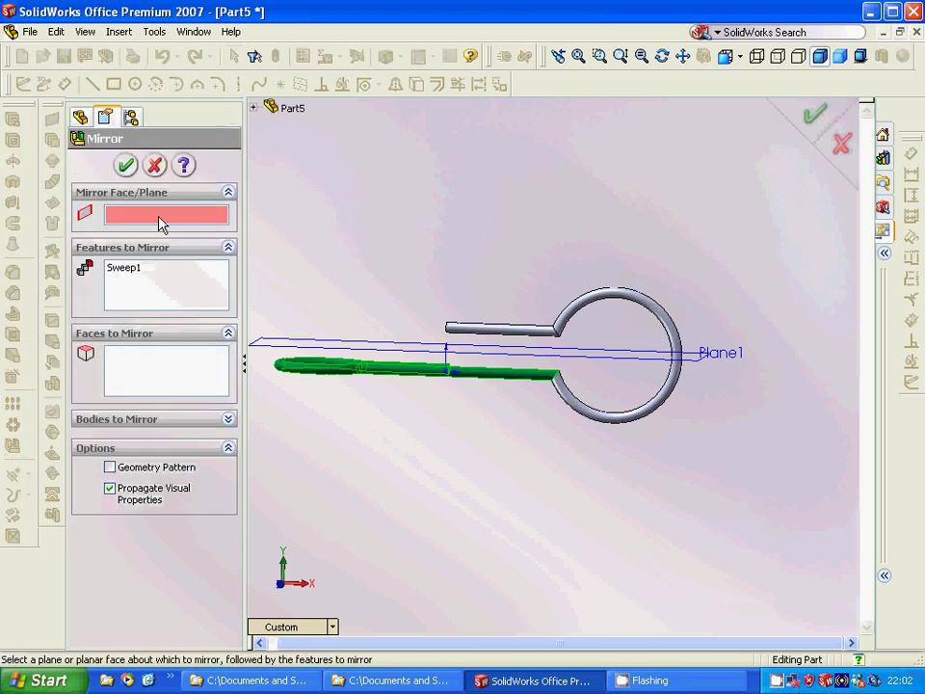
left_click(255, 108)
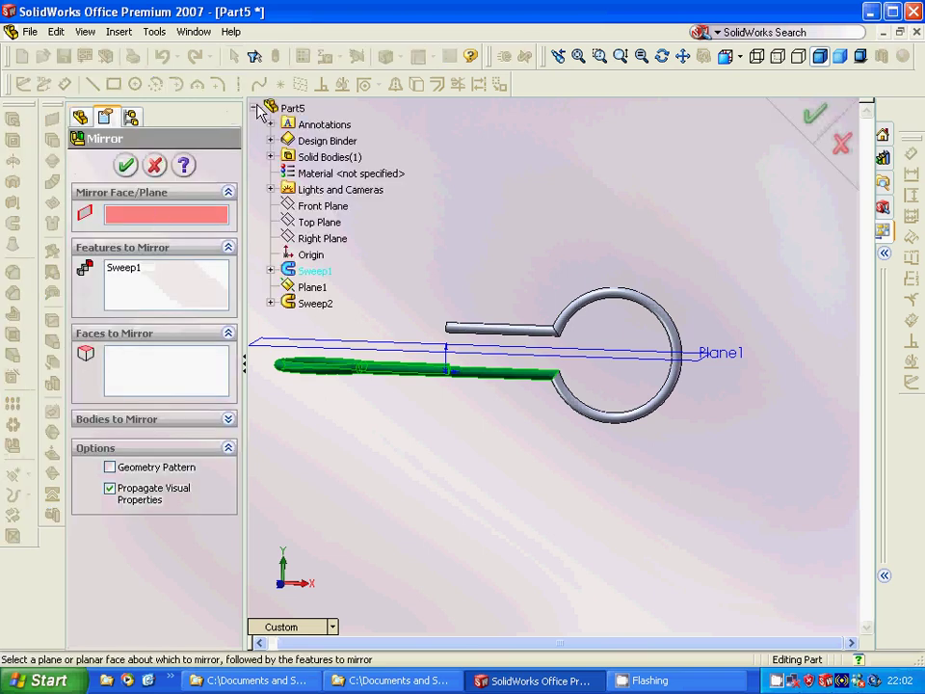
left_click(311, 287)
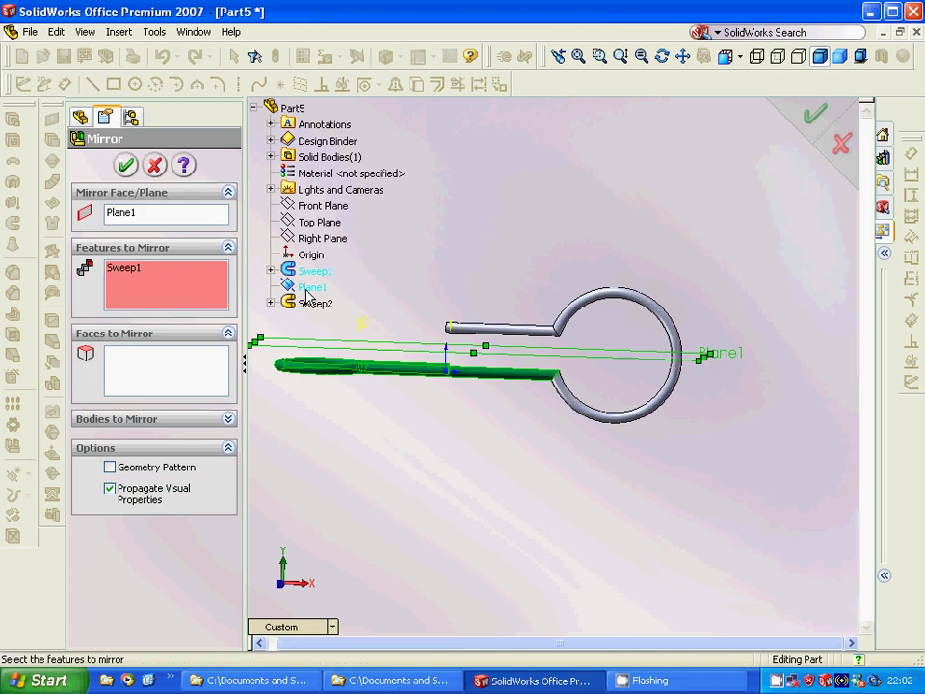
left_click(122, 167)
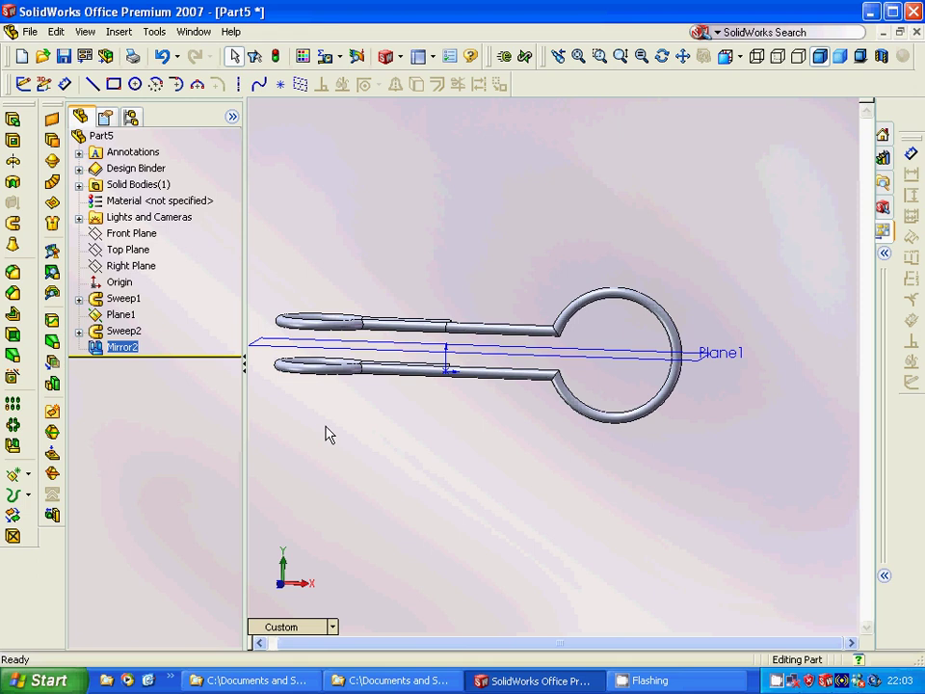
Edit Sweep1's path, Sketch1, and dimension the distance between its two parallel lines as 19 mm.
middle_click_drag(446, 432, 422, 548)
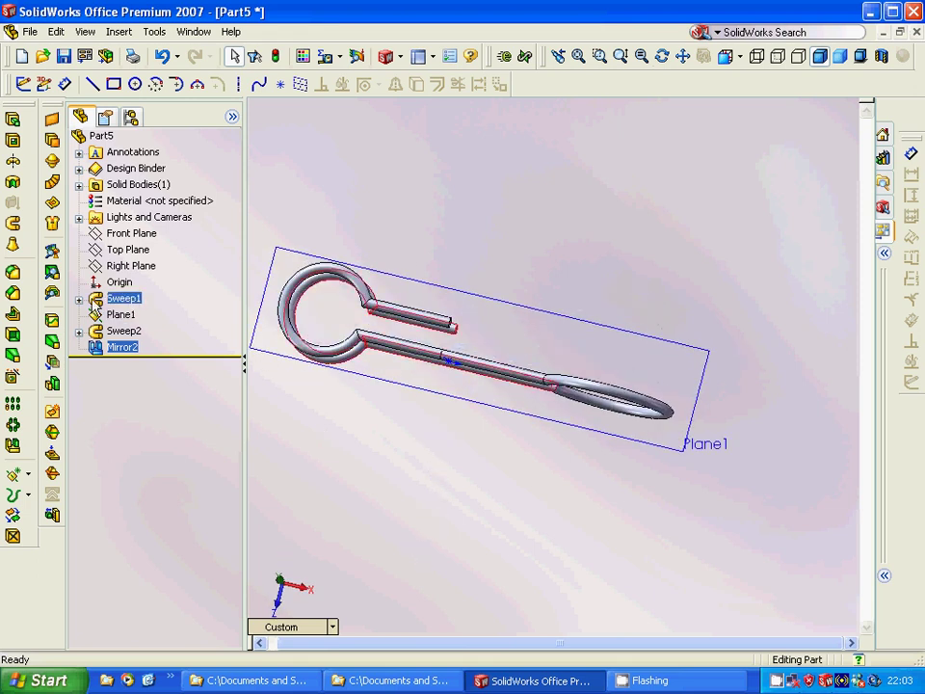
left_click(79, 298)
right_click(146, 337)
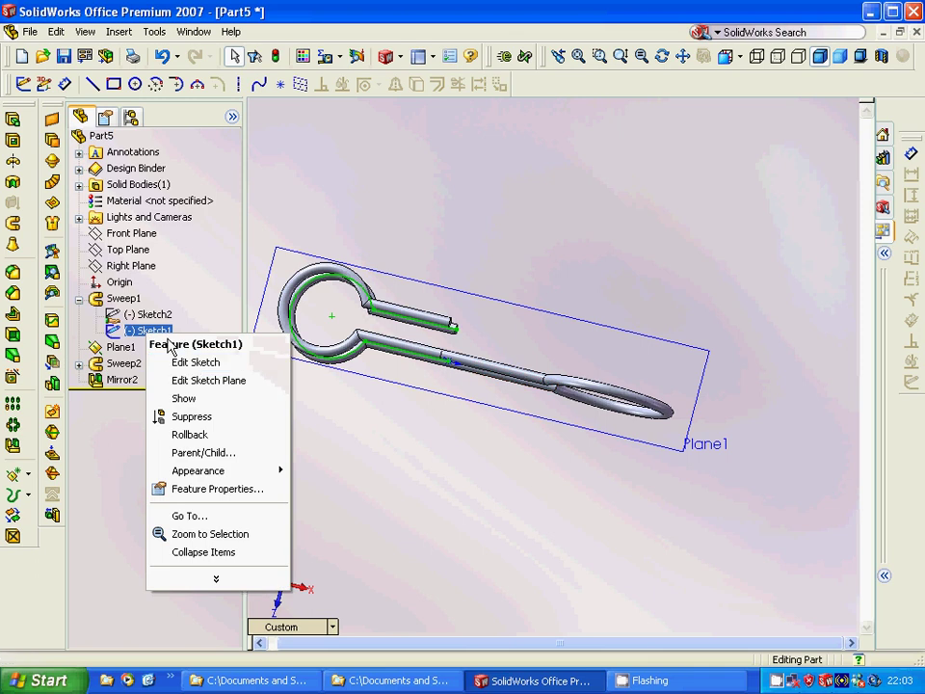
left_click(193, 364)
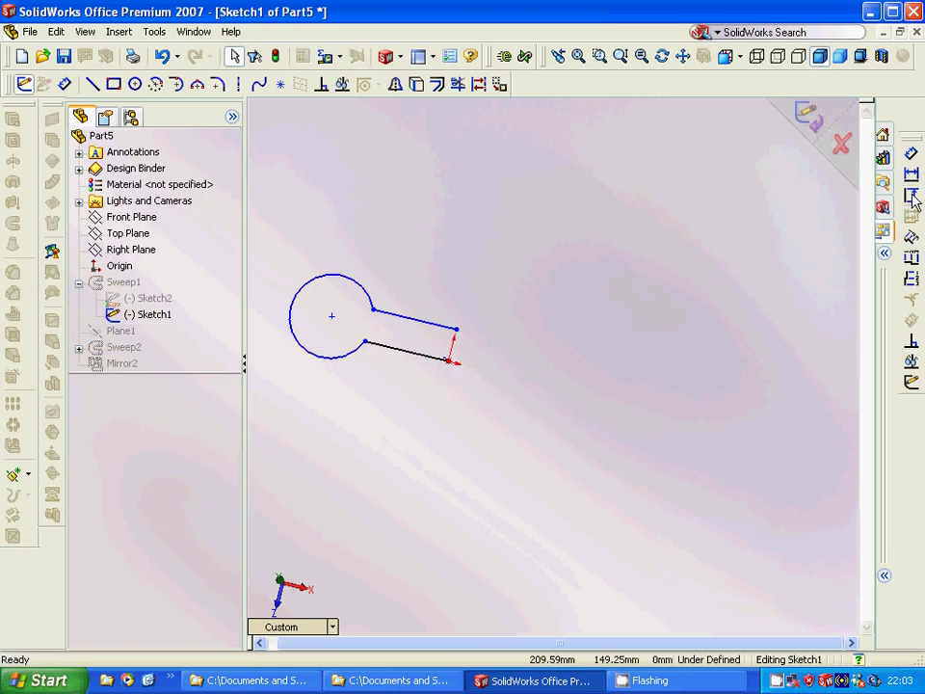
left_click(911, 195)
left_click(464, 333)
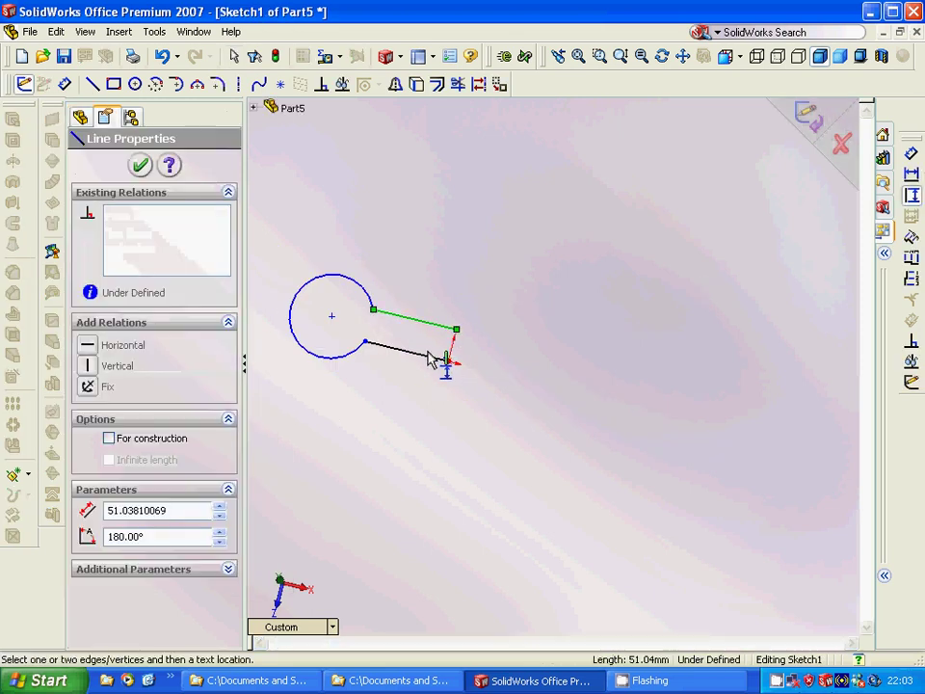
left_click(430, 357)
left_click(492, 345)
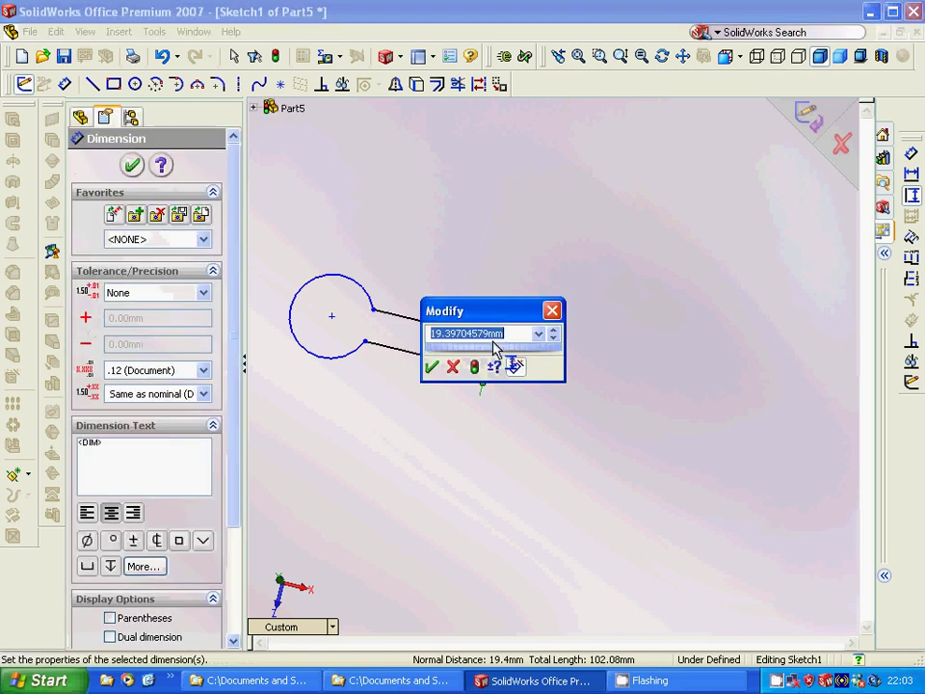
type("19")
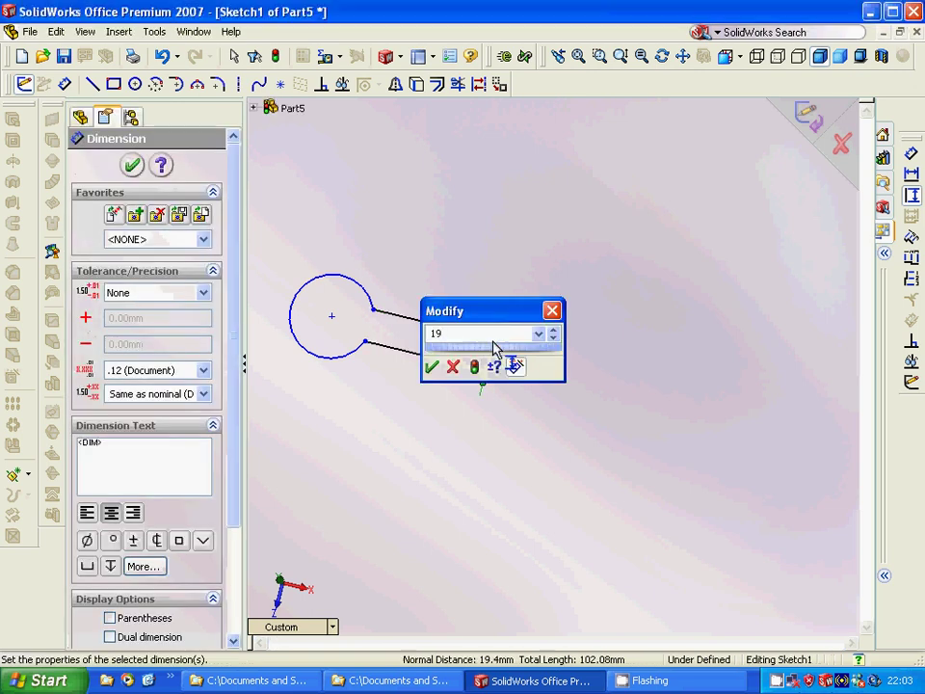
left_click(431, 366)
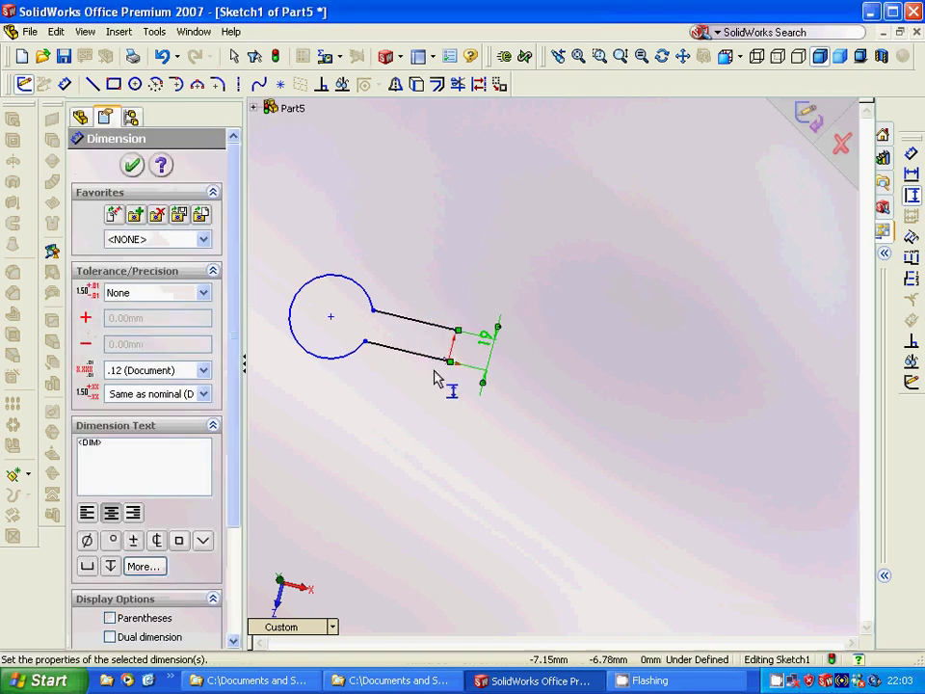
Finish editing Sketch1, the Sweep1 path, and rebuild the part with its new spacing.
left_click(132, 165)
left_click(80, 292)
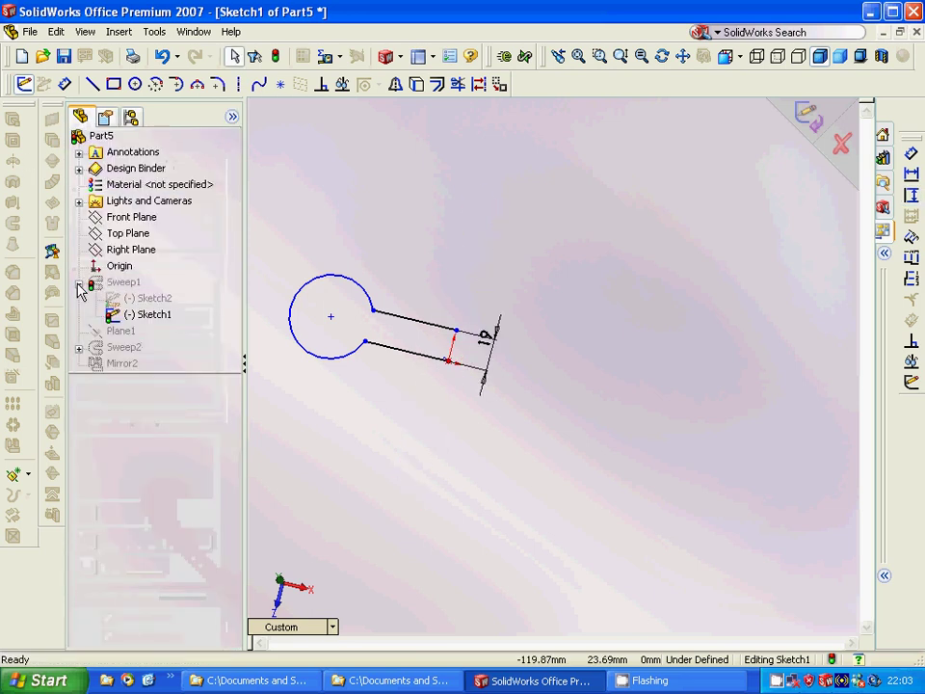
left_click(24, 84)
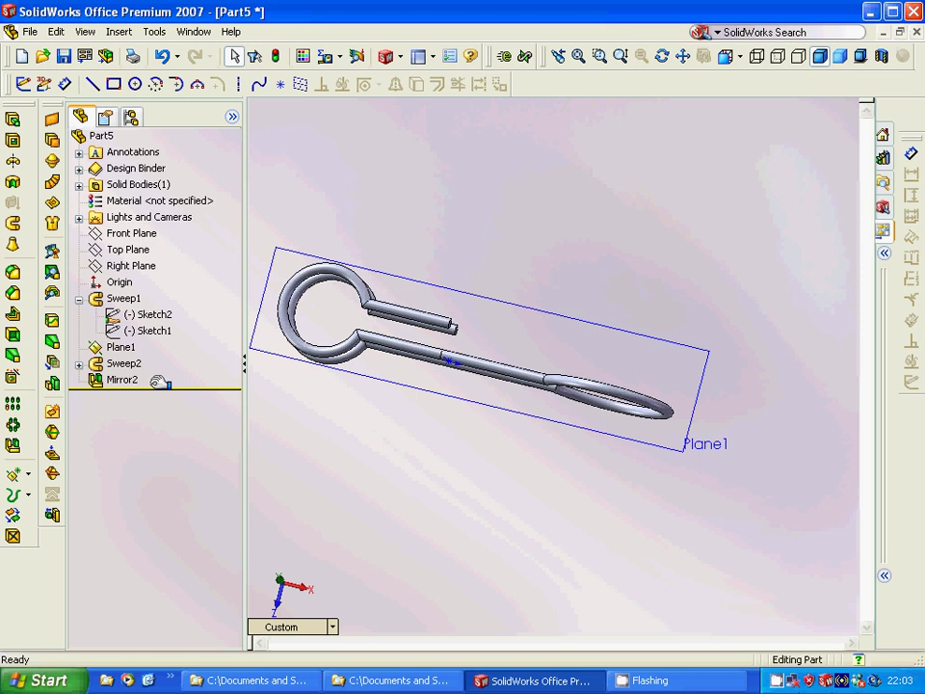
Create a reference plane offset 9.5 mm from the Front Plane in the reversed direction.
left_click(131, 239)
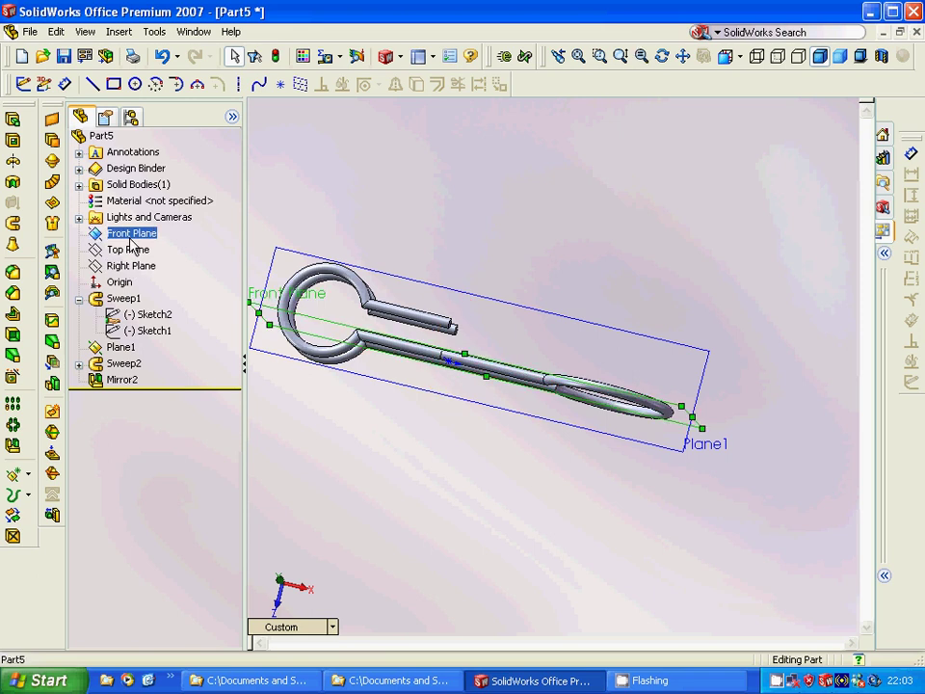
left_click(28, 474)
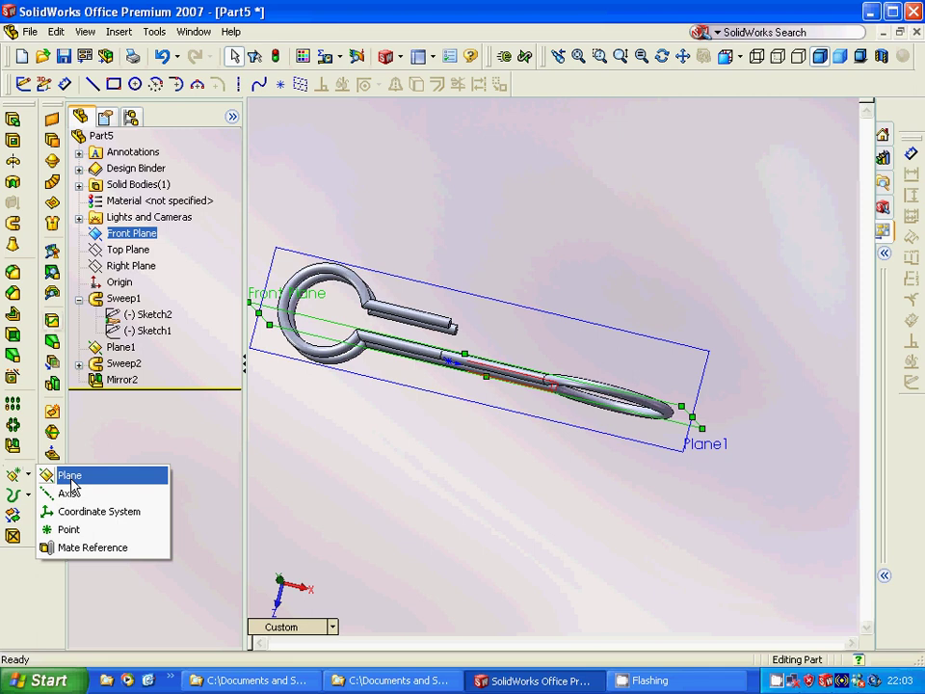
left_click(65, 477)
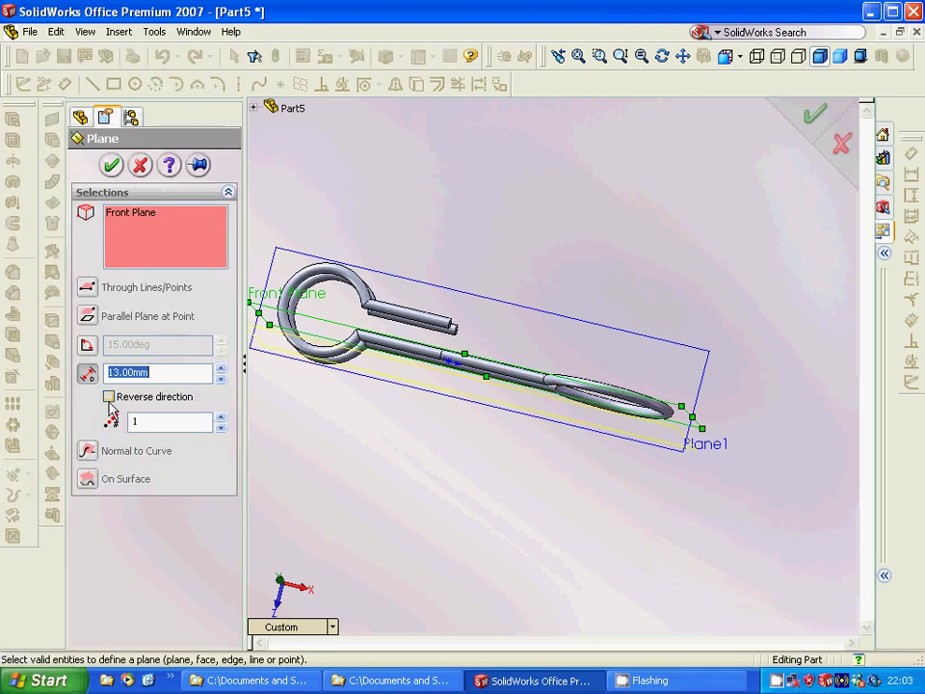
left_click(110, 396)
left_click_drag(141, 374, 103, 375)
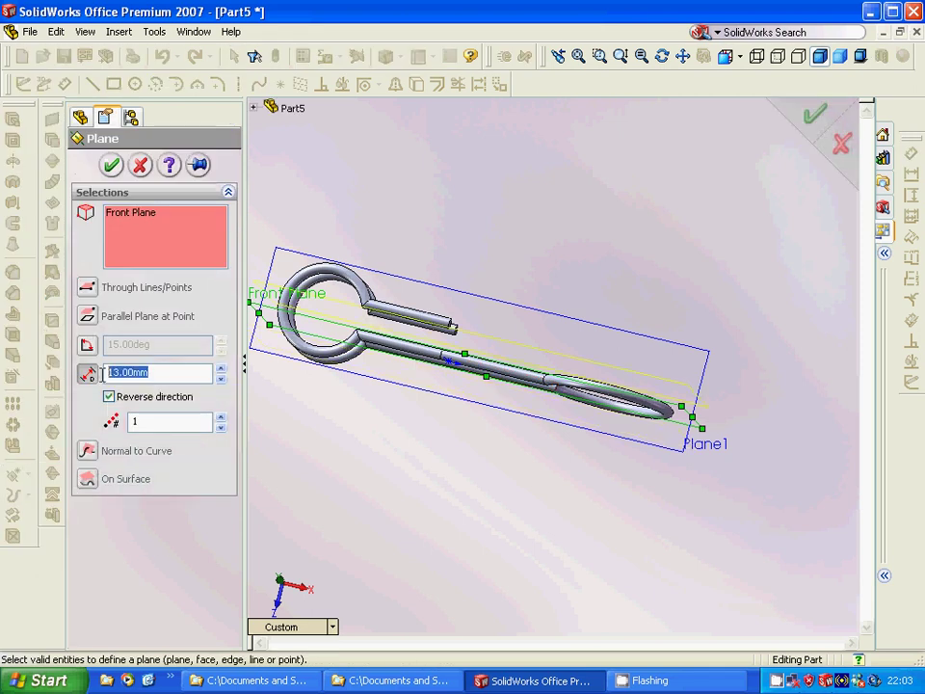
type("9.5")
key("Return")
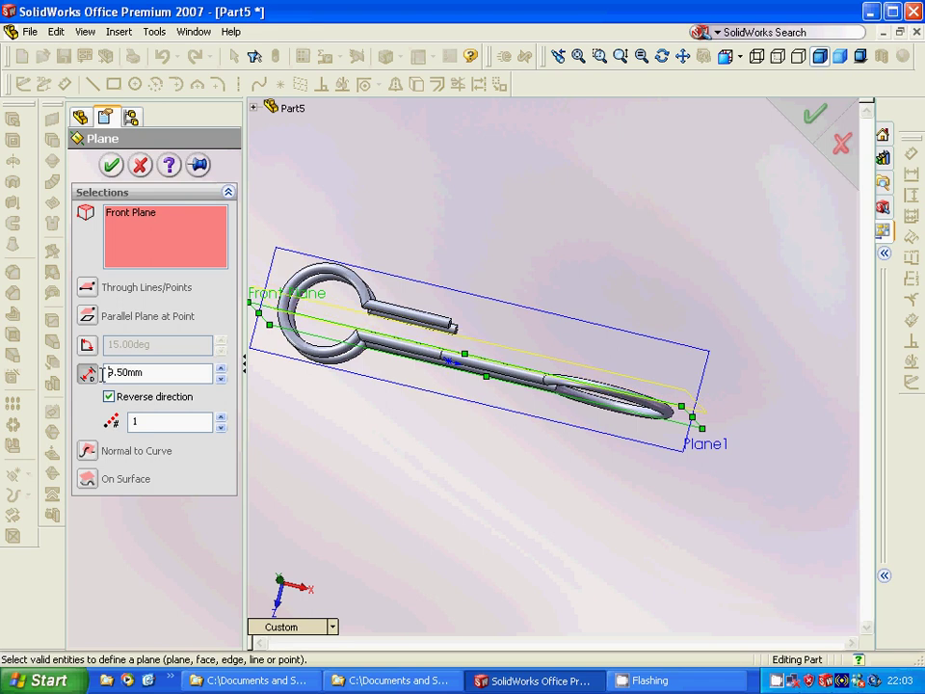
left_click(112, 165)
Mirror the Sweep2 feature about Plane2.
left_click(123, 363)
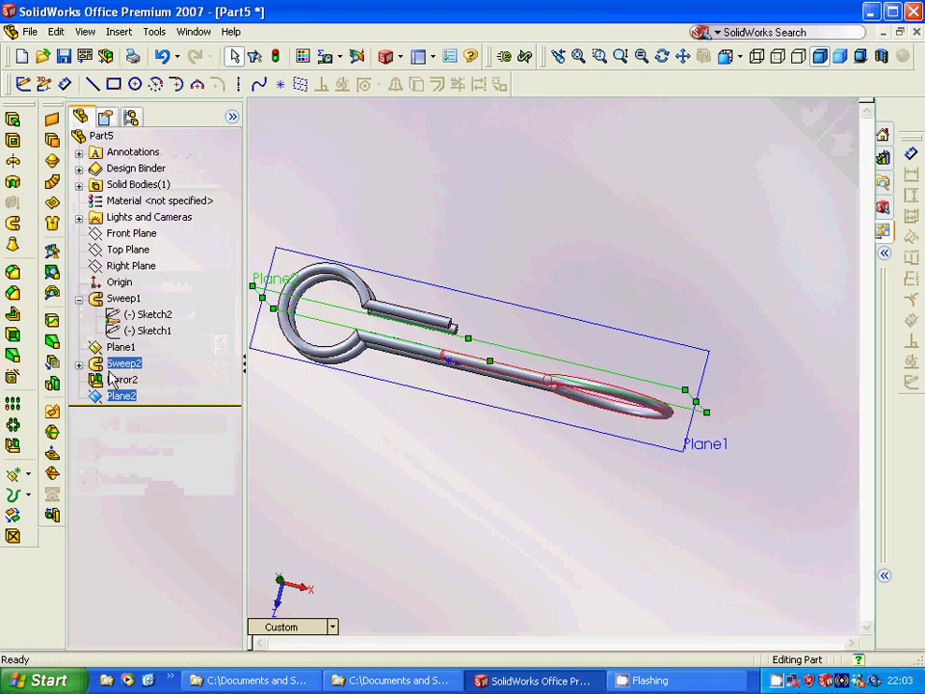
left_click(13, 379)
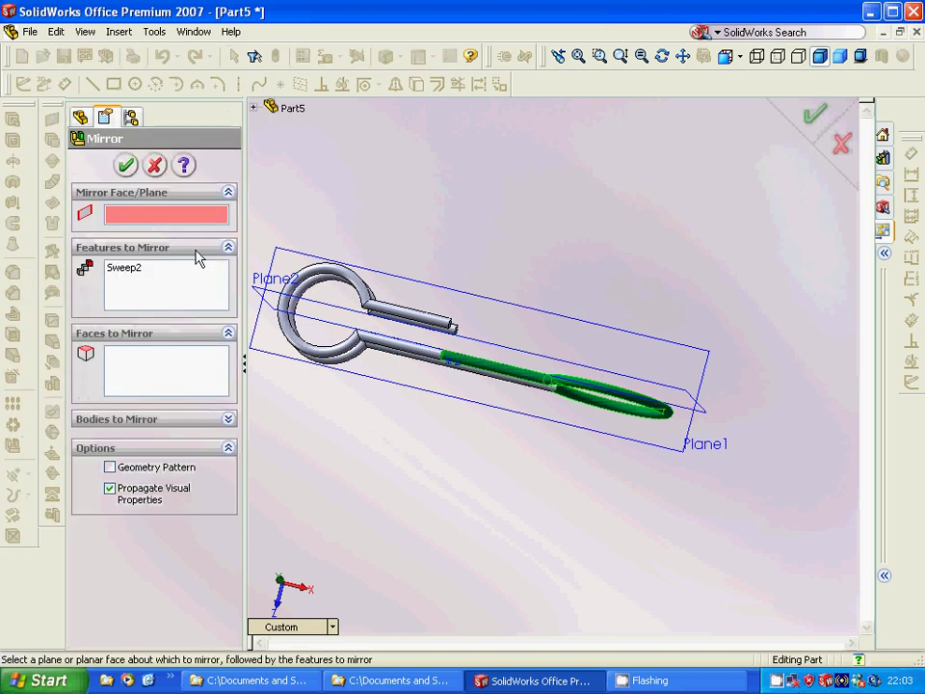
left_click(287, 108)
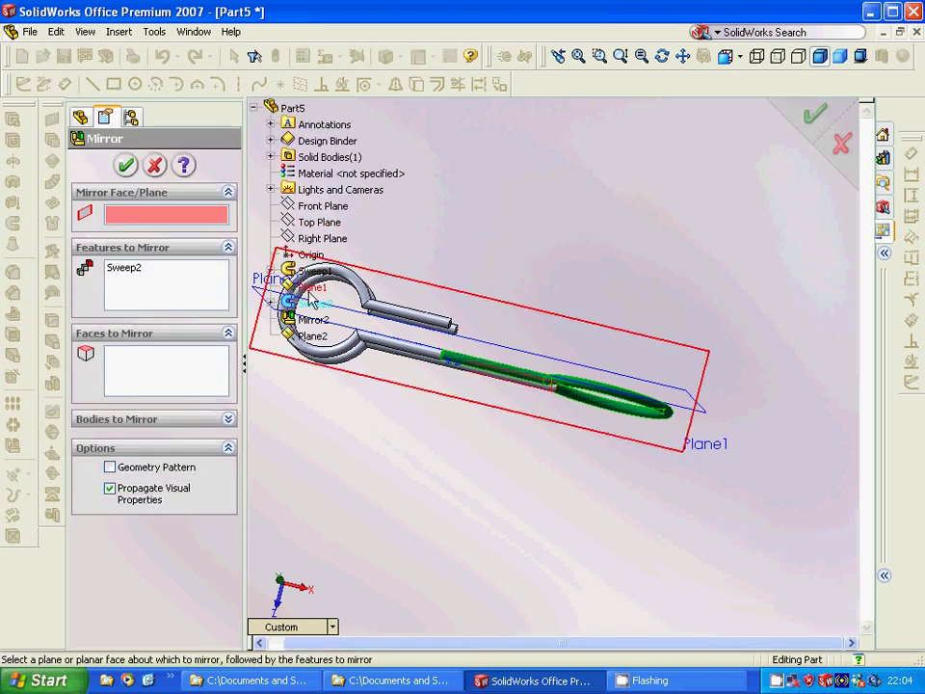
left_click(312, 338)
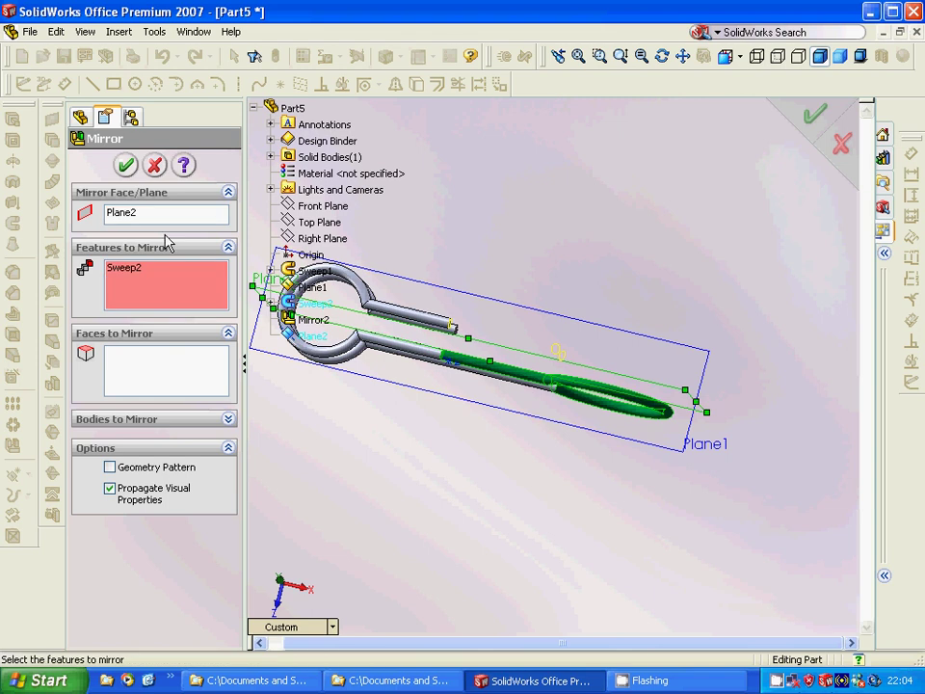
left_click(126, 165)
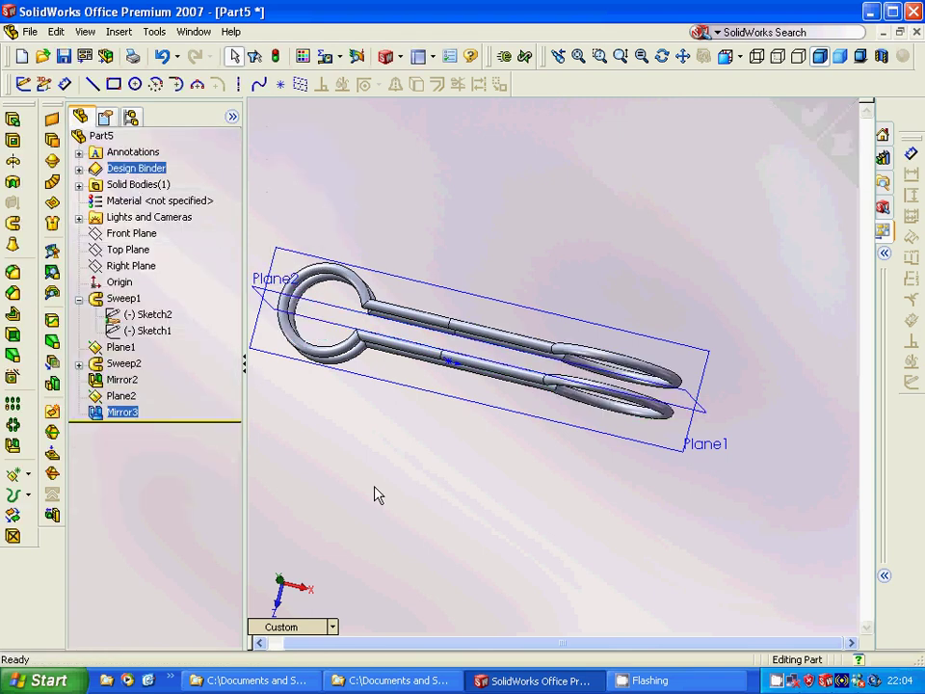
Examine the mirrored keyhole sweeps from a rotated angle and in the isometric view.
middle_click_drag(377, 495, 353, 397)
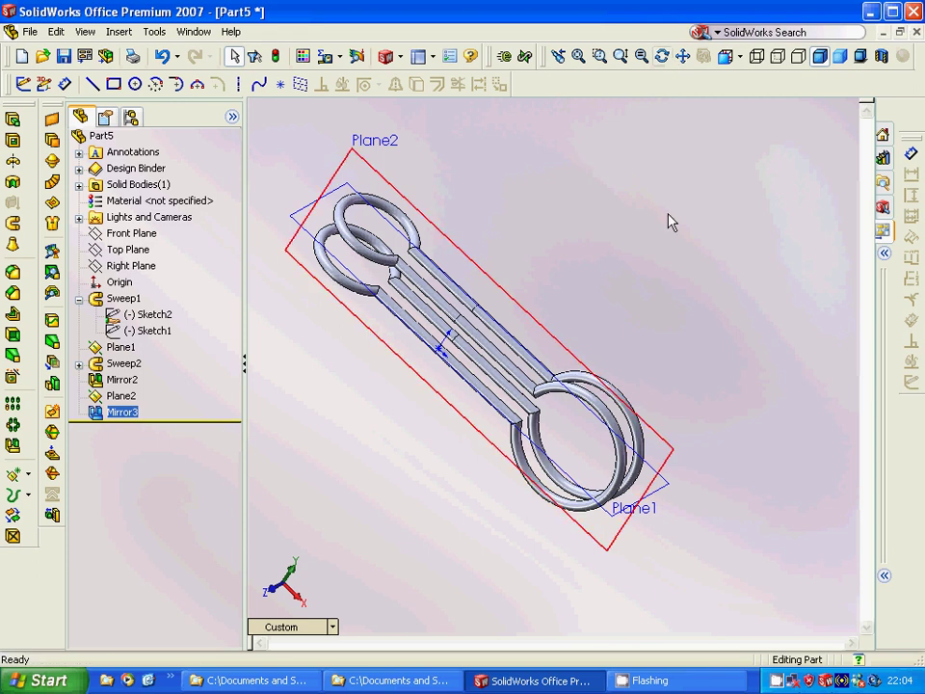
left_click(682, 56)
left_click_drag(424, 353, 661, 385)
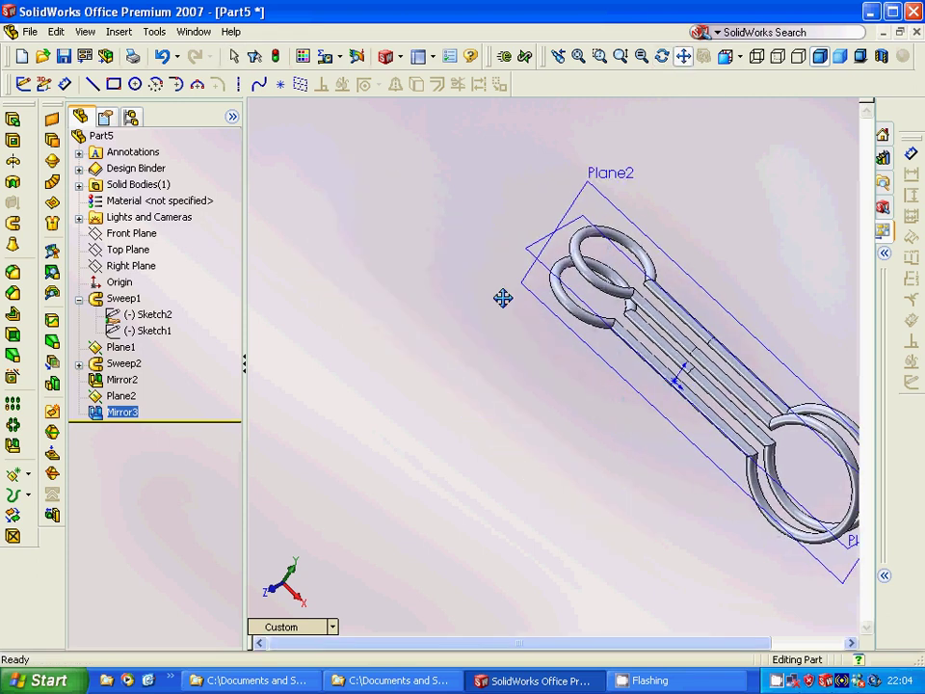
left_click_drag(502, 298, 611, 206)
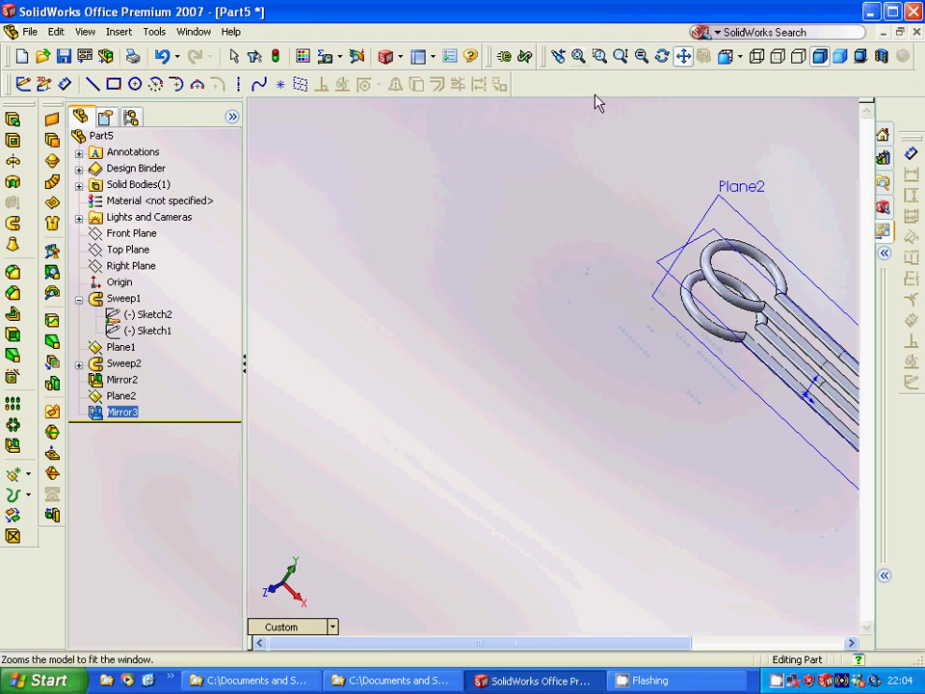
left_click(740, 56)
left_click(786, 196)
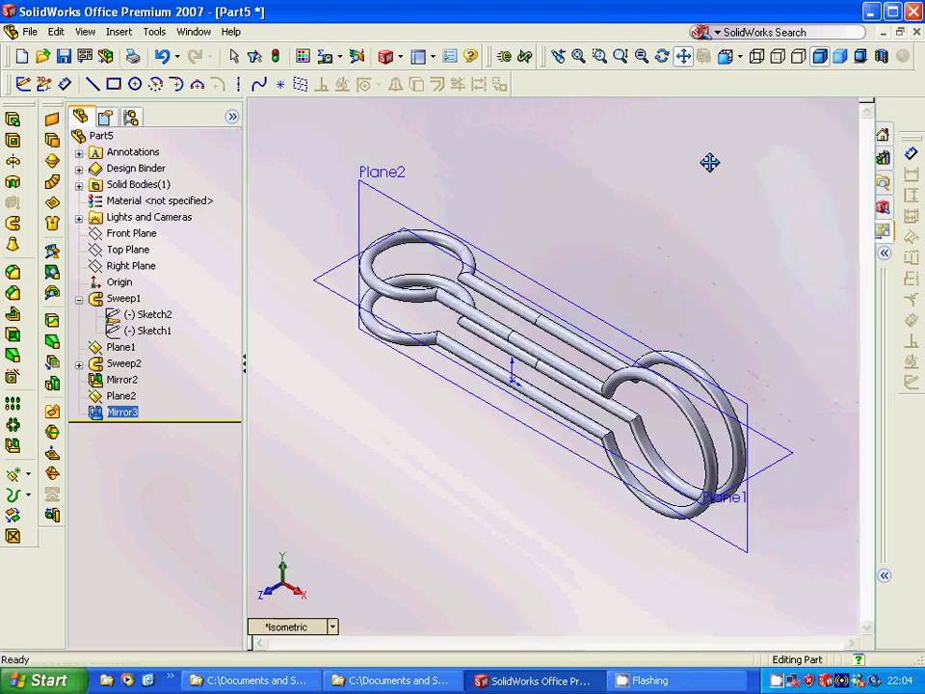
left_click(678, 60)
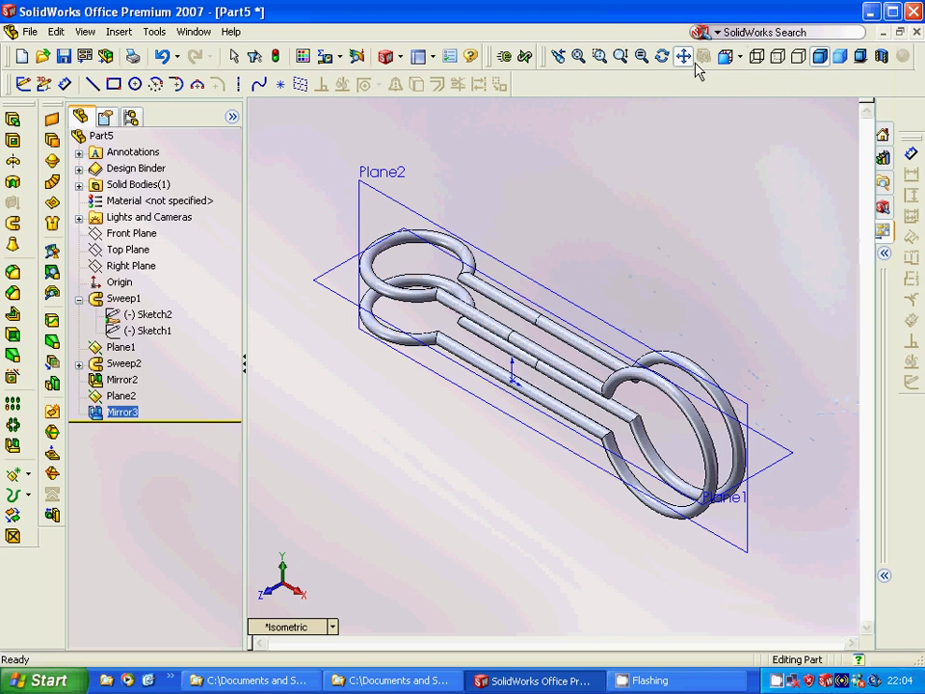
left_click_drag(388, 255, 530, 303)
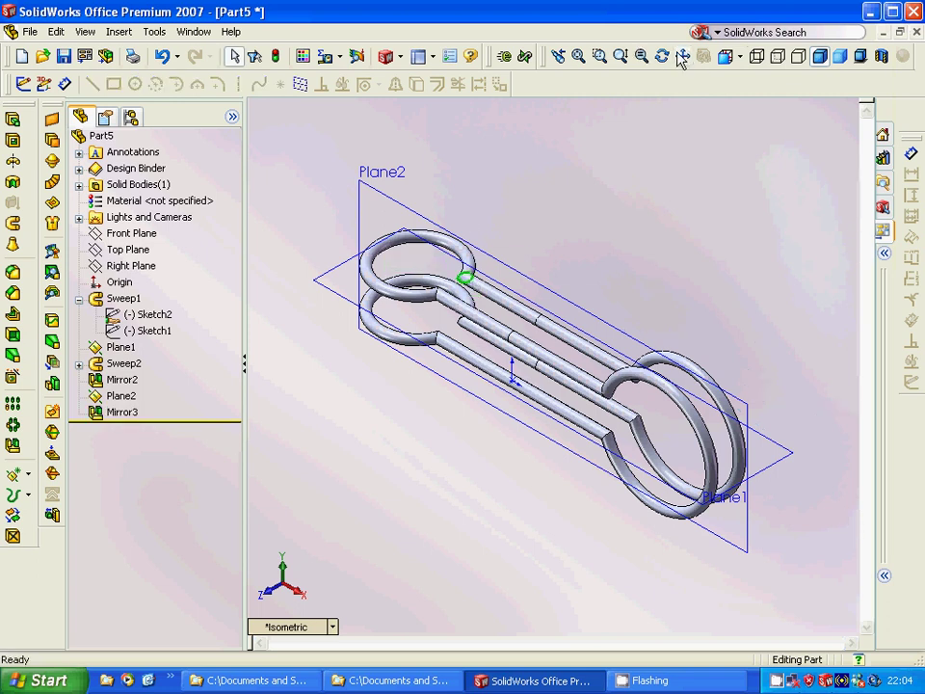
left_click(682, 56)
left_click_drag(551, 255, 725, 354)
left_click_drag(437, 275, 555, 314)
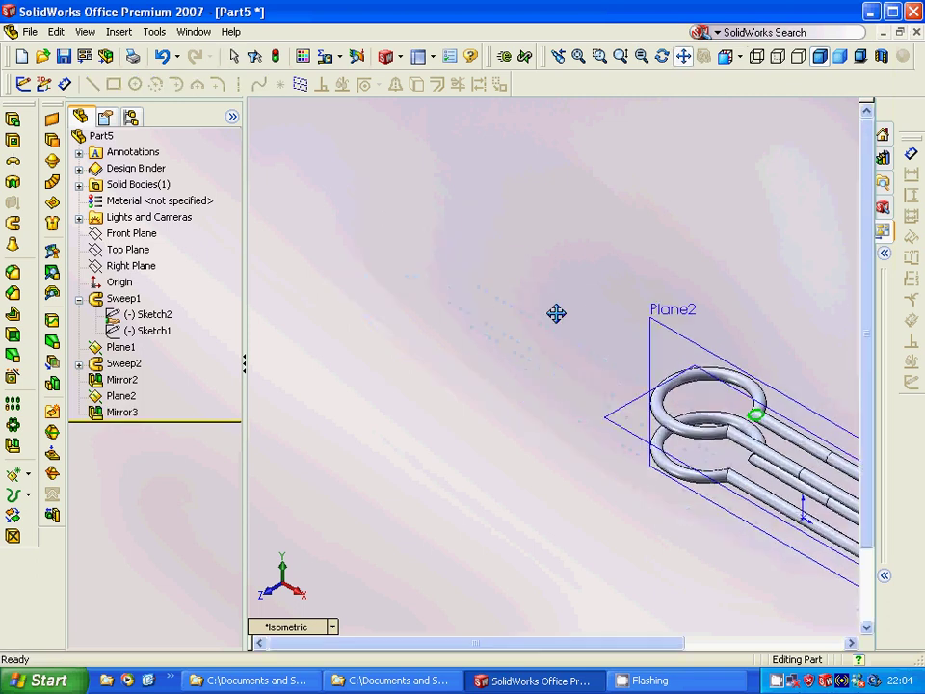
left_click(683, 55)
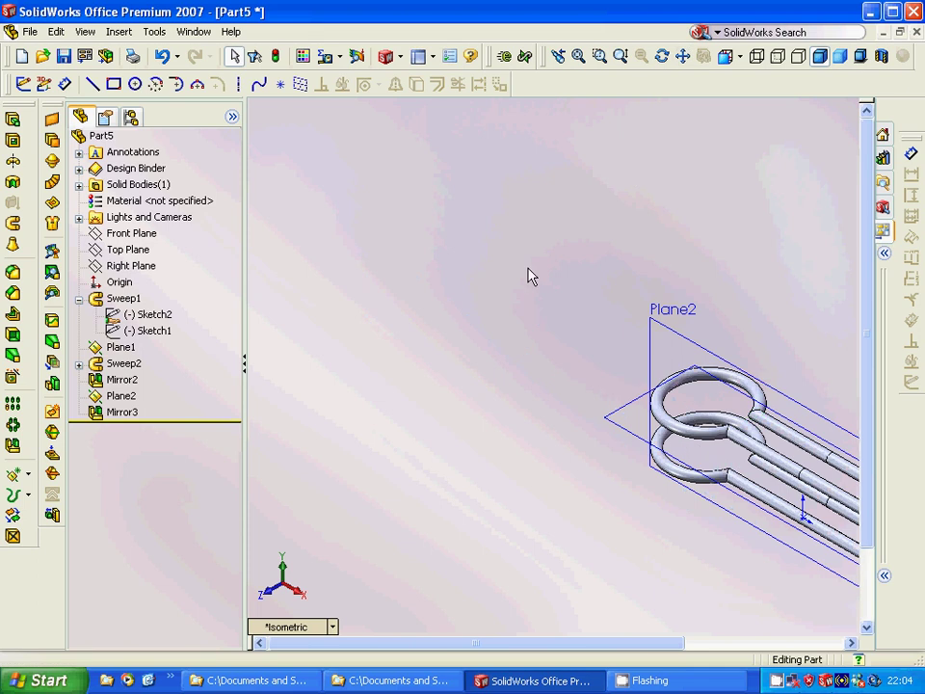
left_click(78, 301)
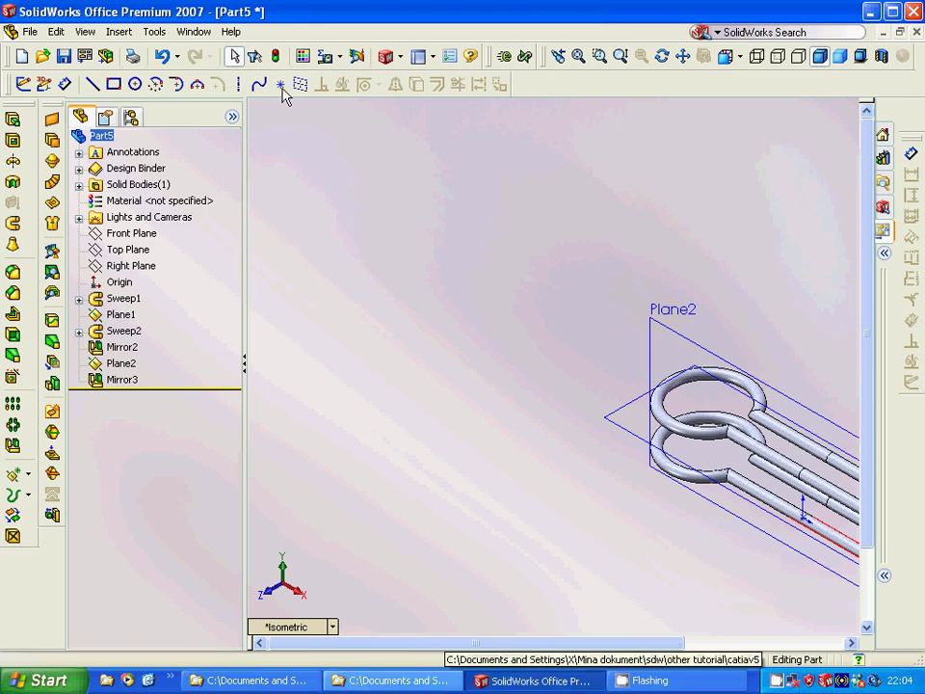
left_click(195, 31)
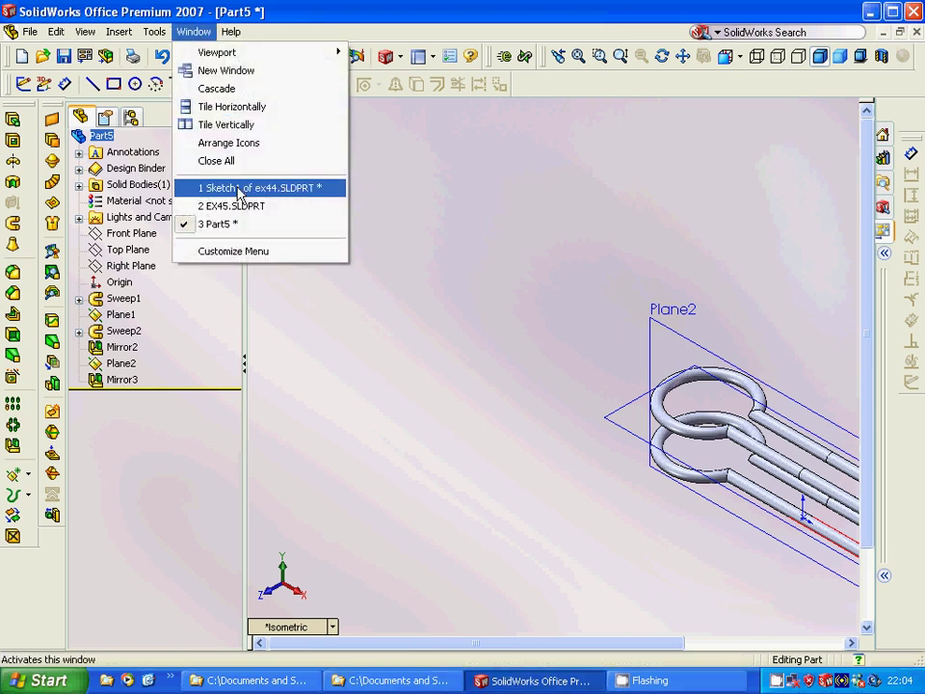
left_click(382, 309)
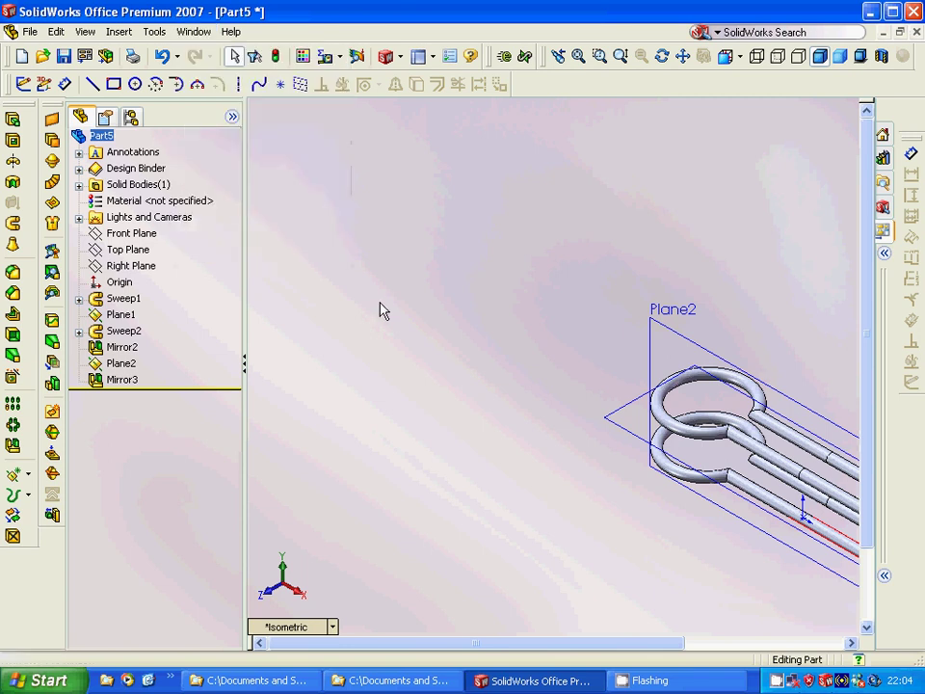
left_click(739, 56)
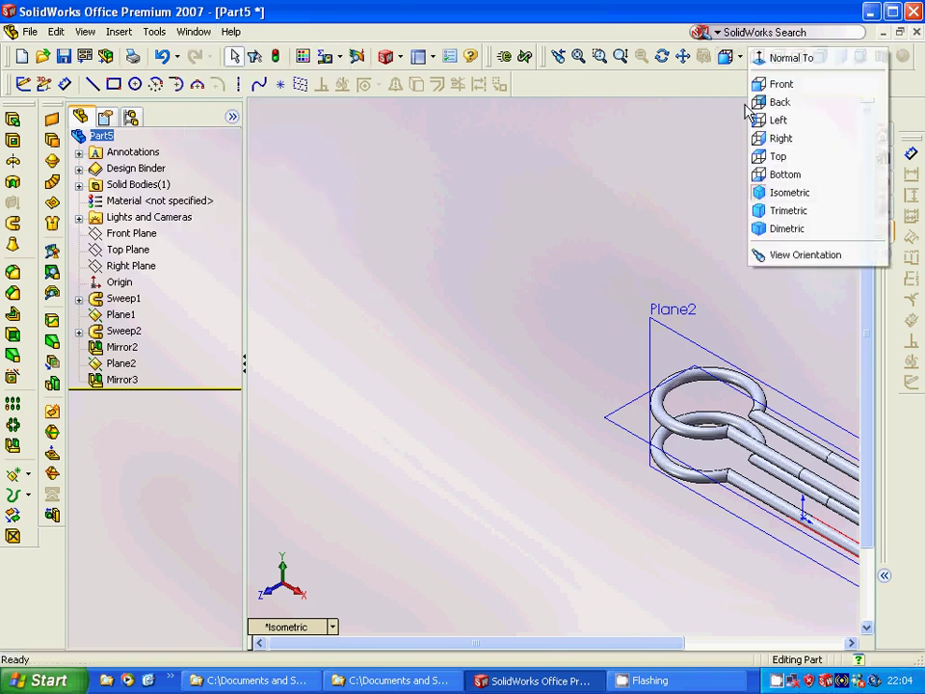
Start a sketch on the Top Plane and draw a circle of radius 50 mm in the empty area beyond the keyhole ring.
left_click(127, 250)
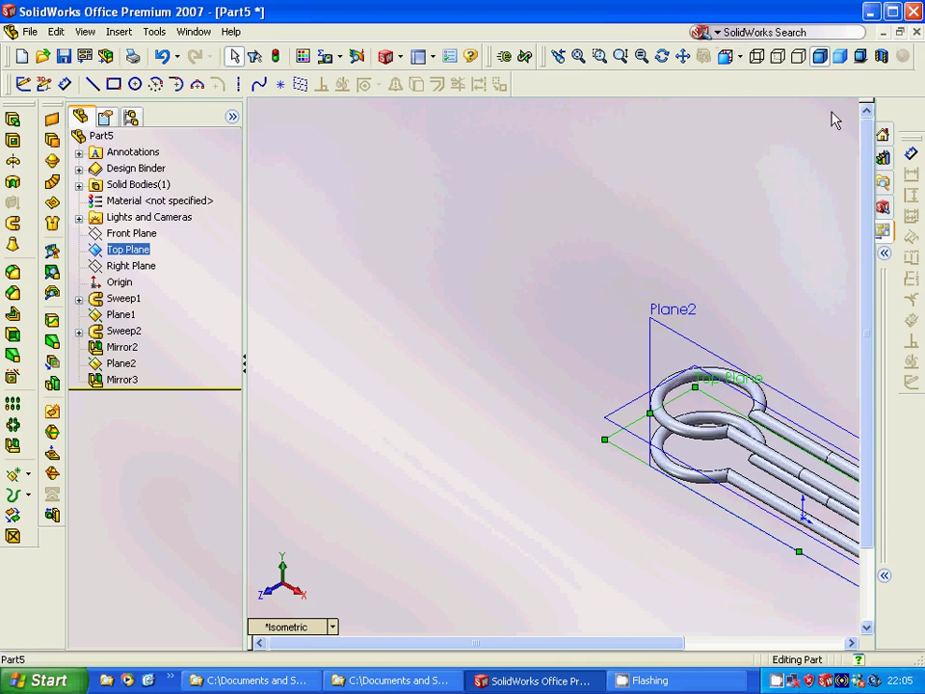
left_click(22, 85)
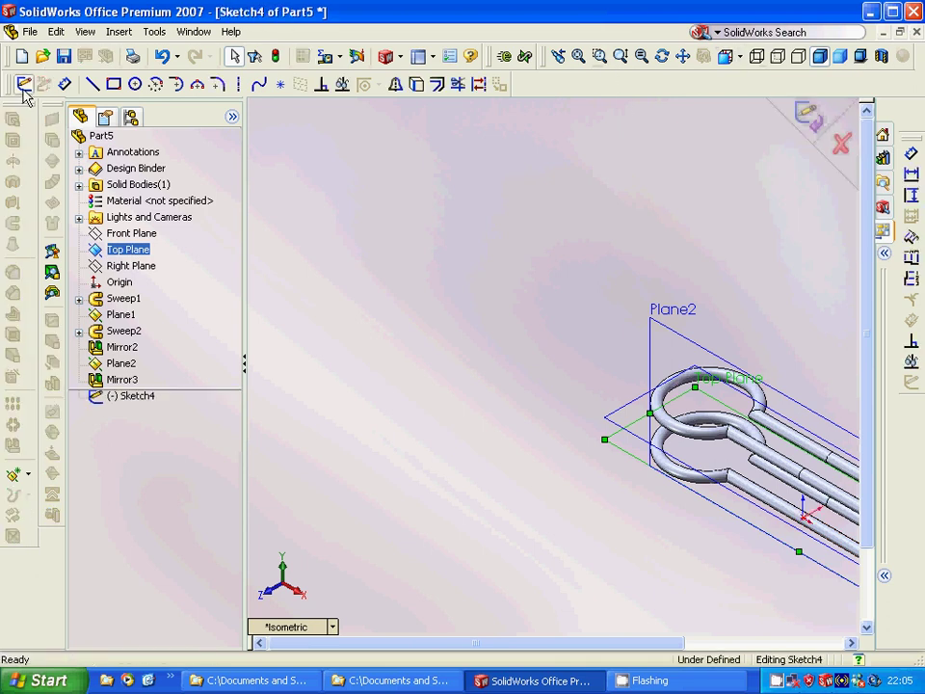
left_click(738, 56)
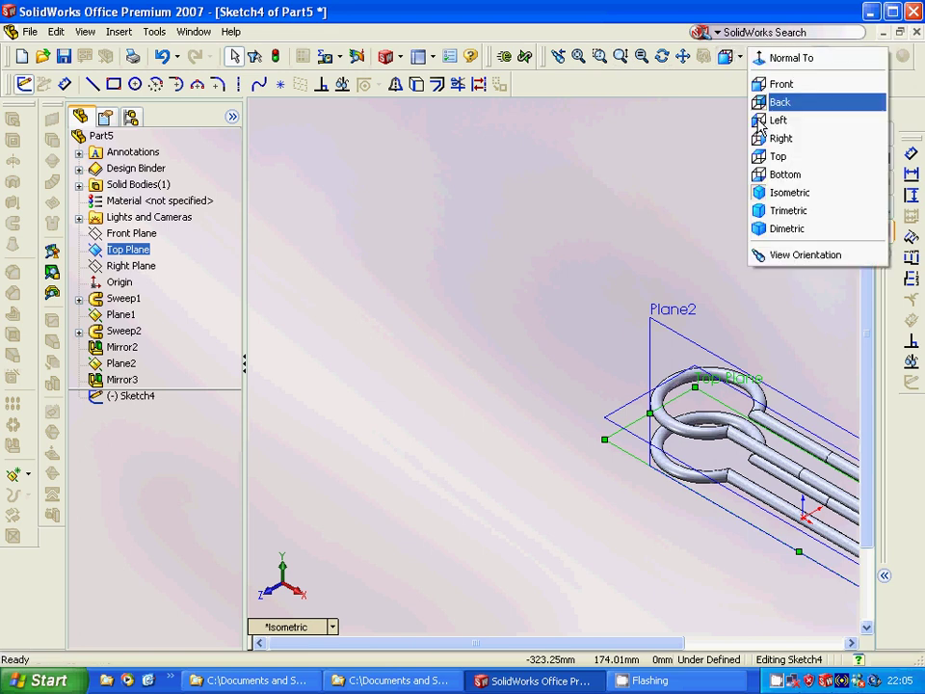
left_click(779, 160)
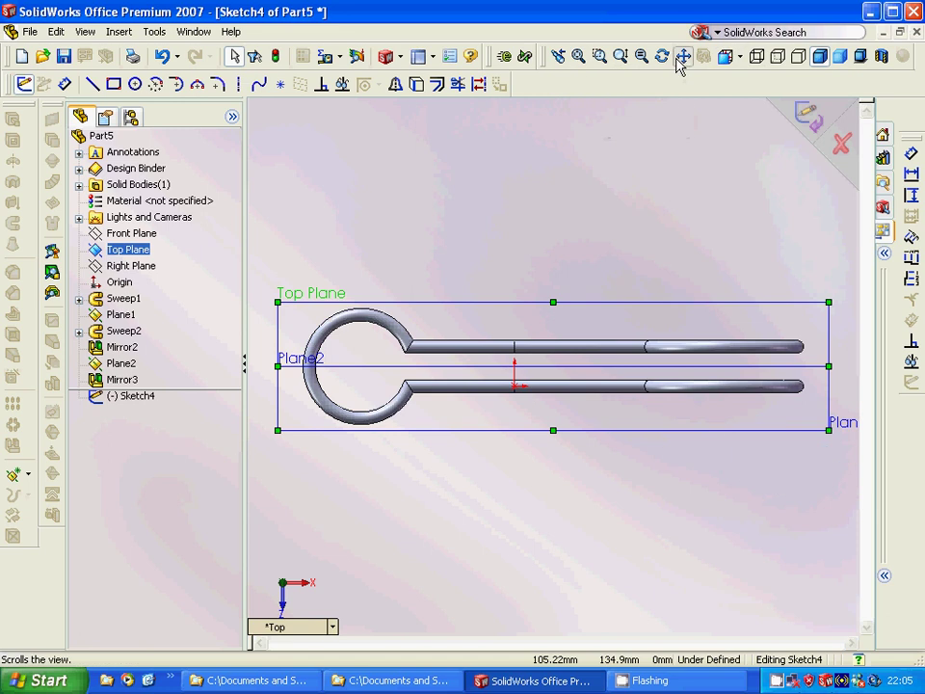
left_click(681, 58)
mouse_move(609, 369)
left_mouse_down()
mouse_move(793, 365)
mouse_move(656, 255)
left_mouse_up()
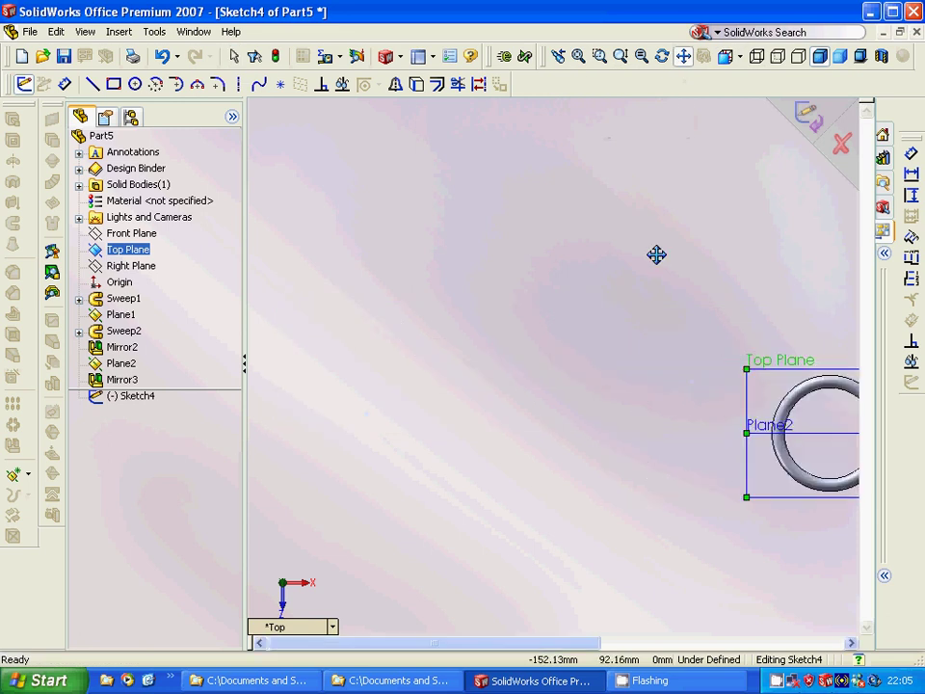
left_click(681, 60)
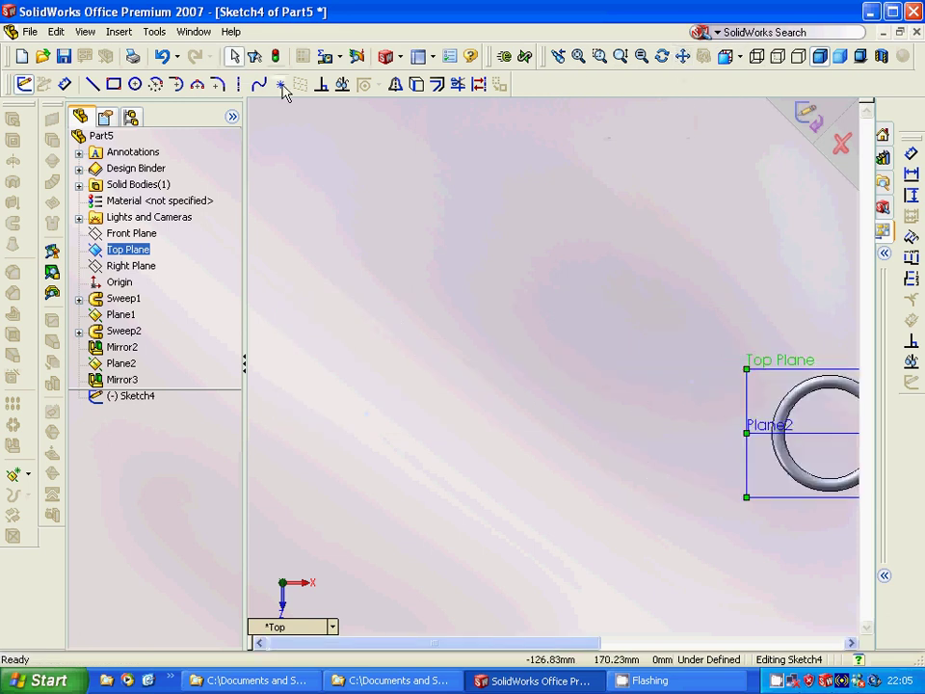
left_click(136, 84)
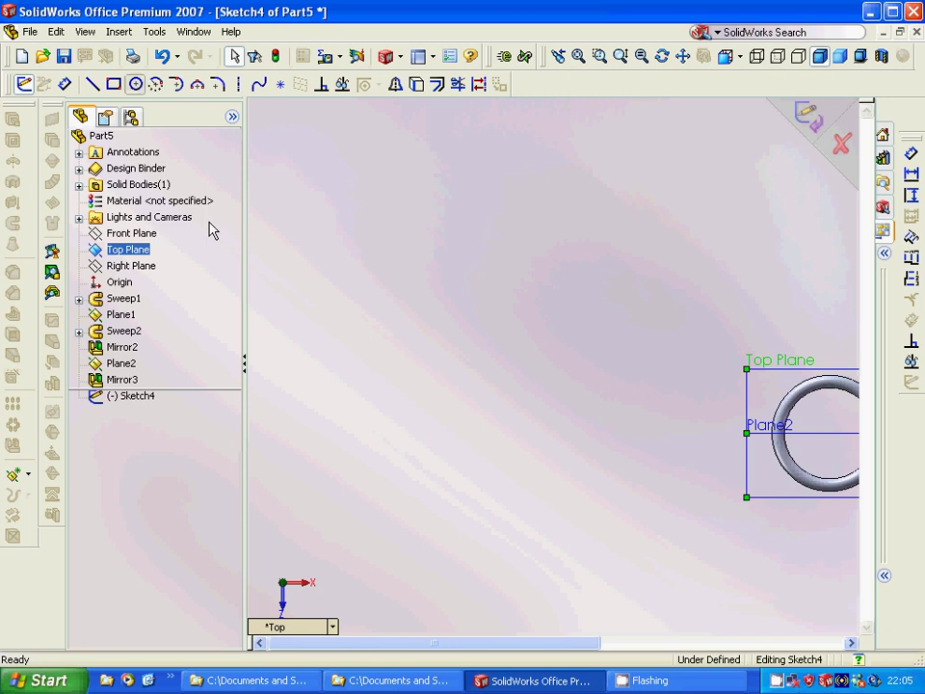
left_click(388, 262)
left_click(361, 330)
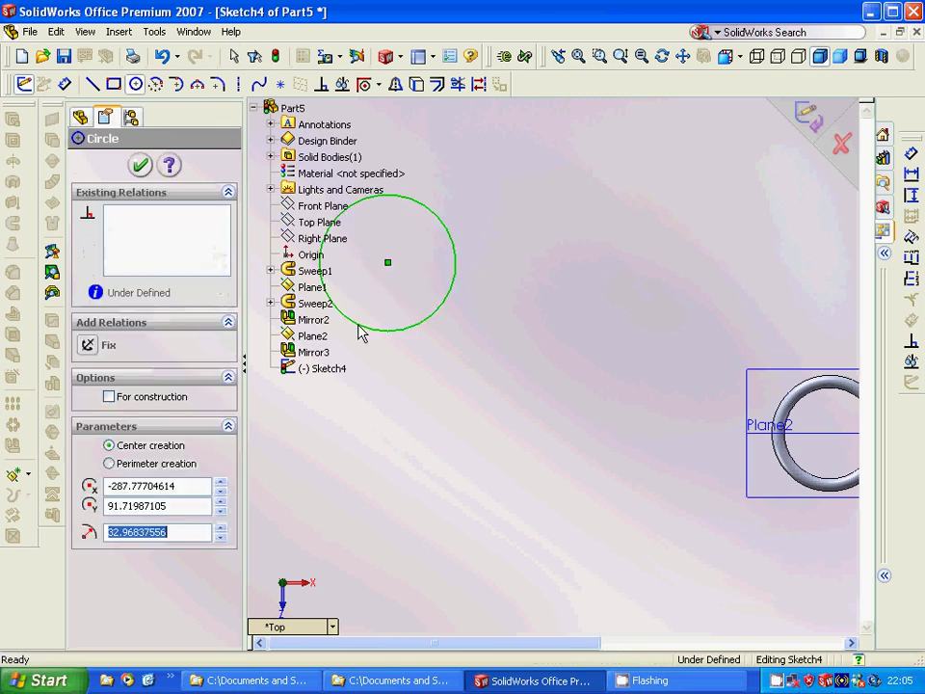
type("50")
key("Return")
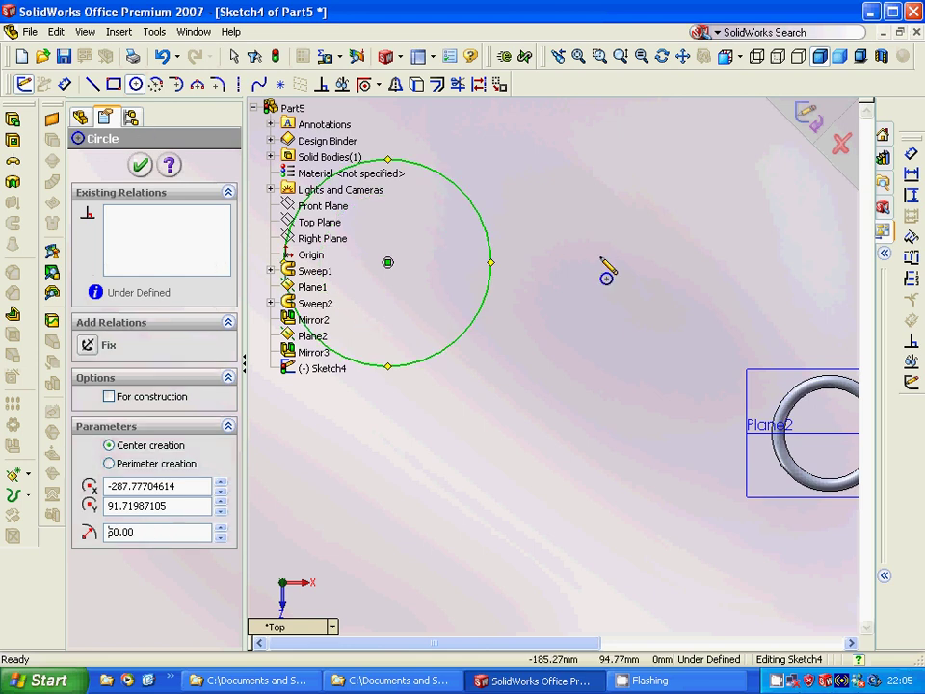
Draw a second circle of radius 30 mm with its centre level with the 50 mm circle's centre, toward the keyhole ring.
left_click(807, 262)
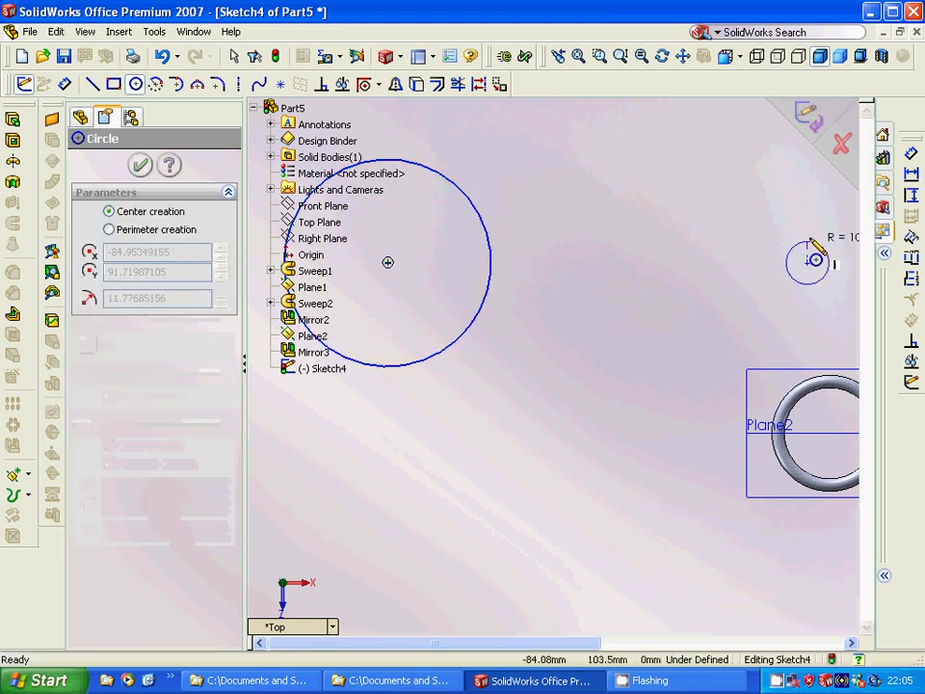
left_click(809, 228)
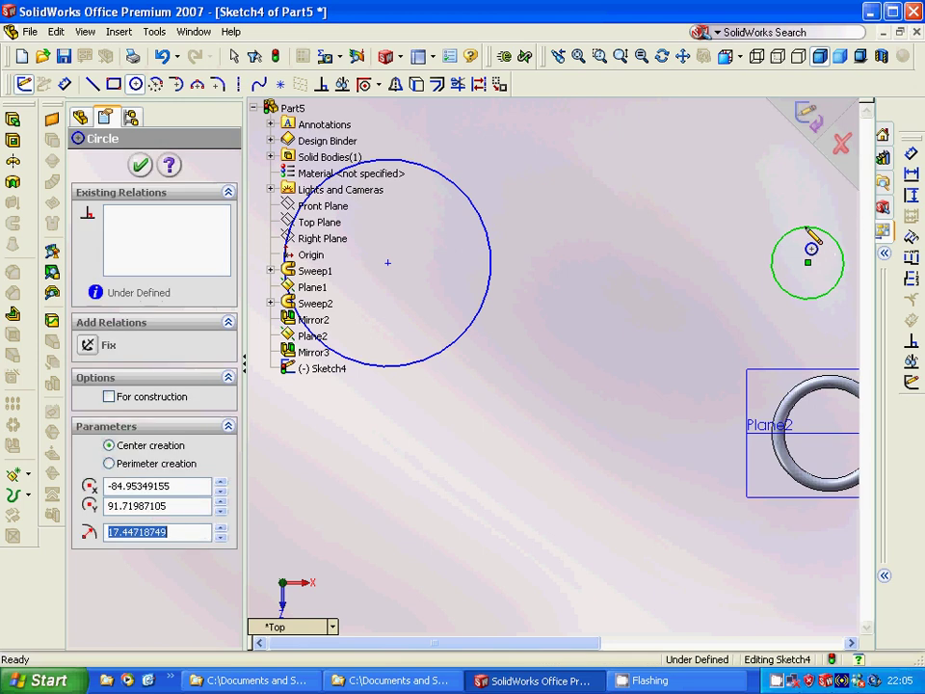
type("30")
key("Return")
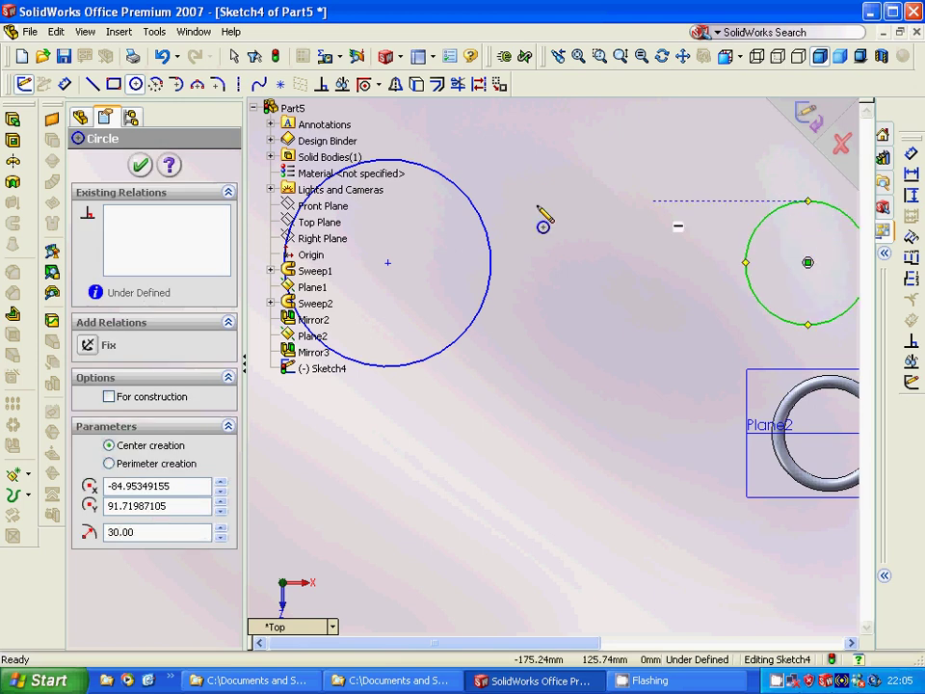
key("Return")
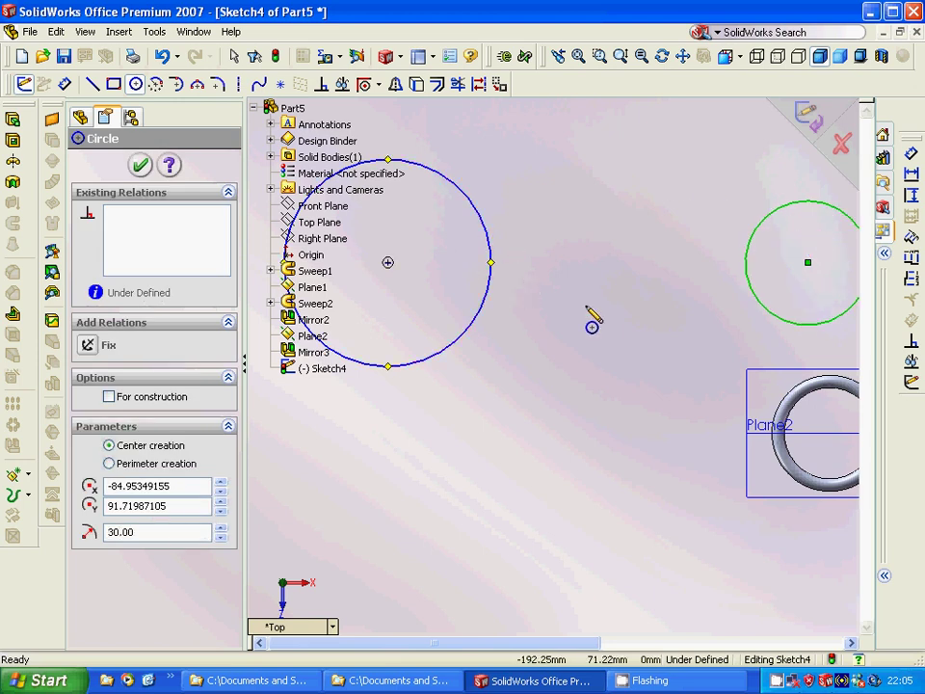
Draw a horizontal centerline joining the centres of the two circles.
left_click(238, 84)
left_click(387, 261)
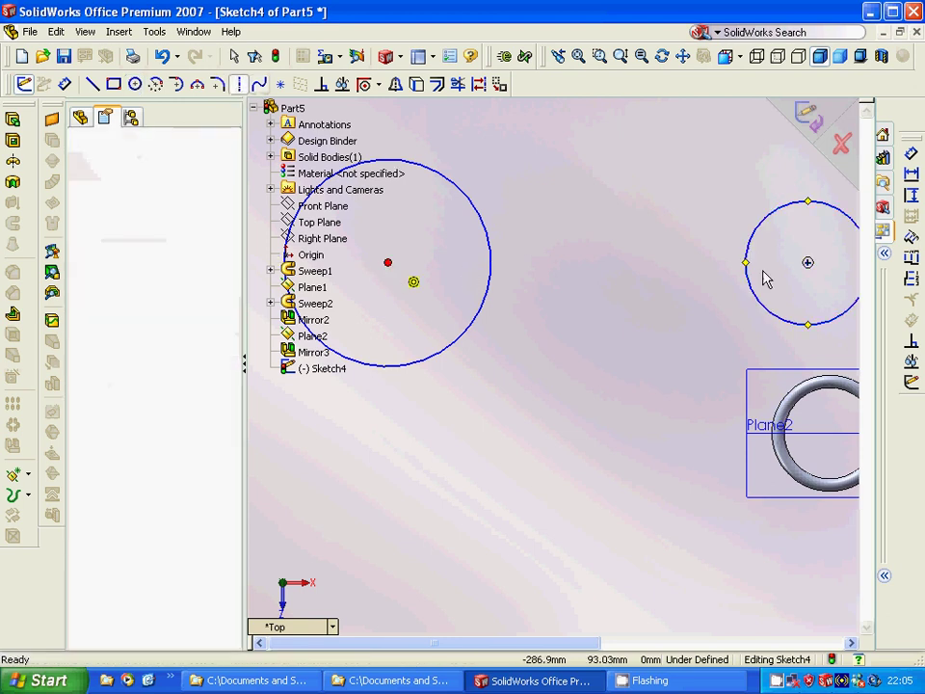
left_click(807, 261)
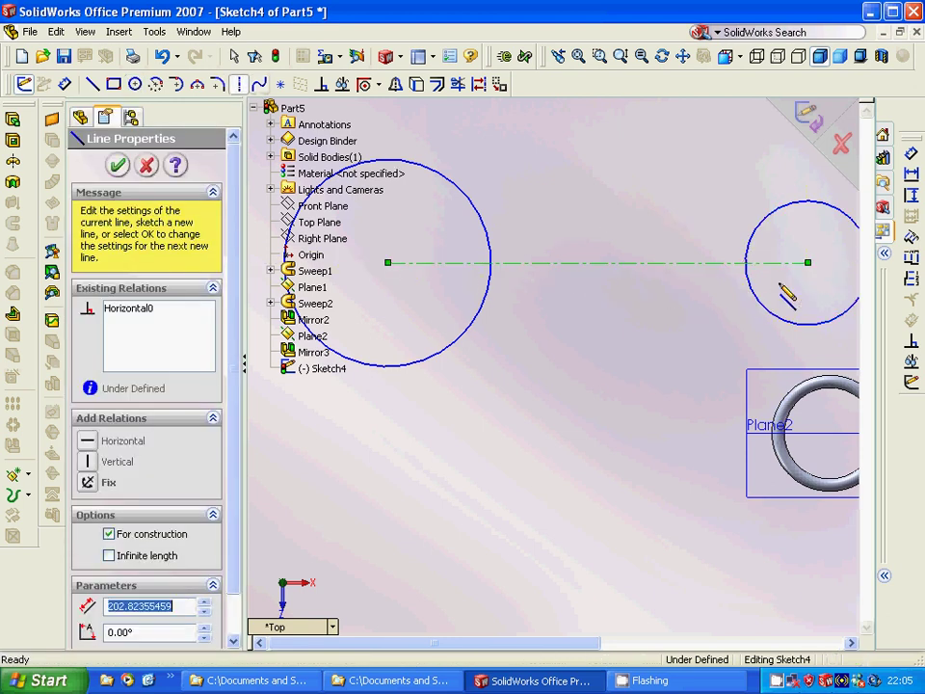
key("Escape")
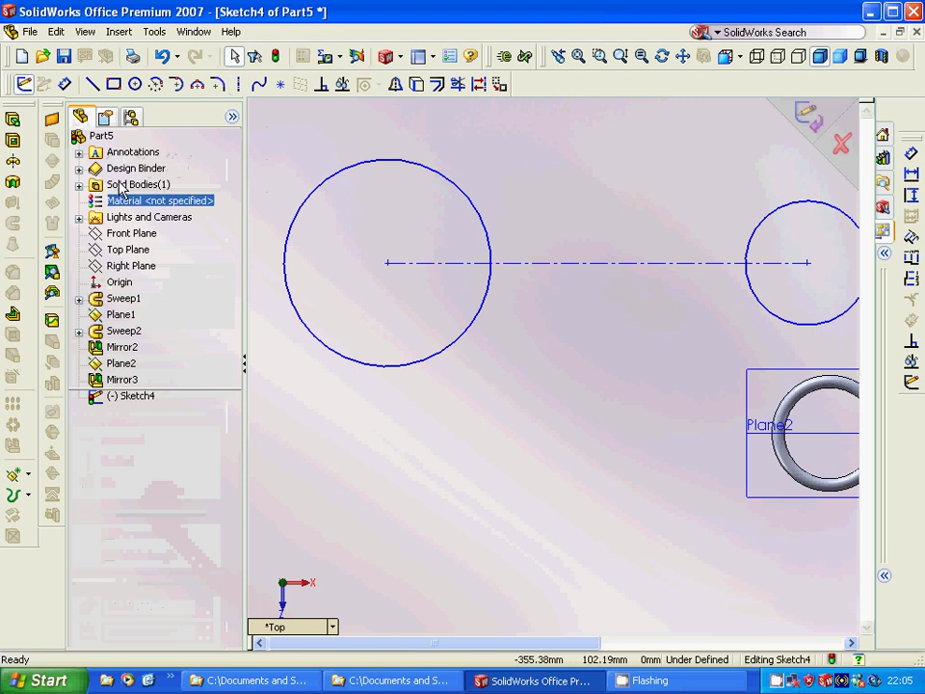
Draw a slanted line above the centerline from the small circle's upper edge to the large circle's upper edge.
left_click(96, 88)
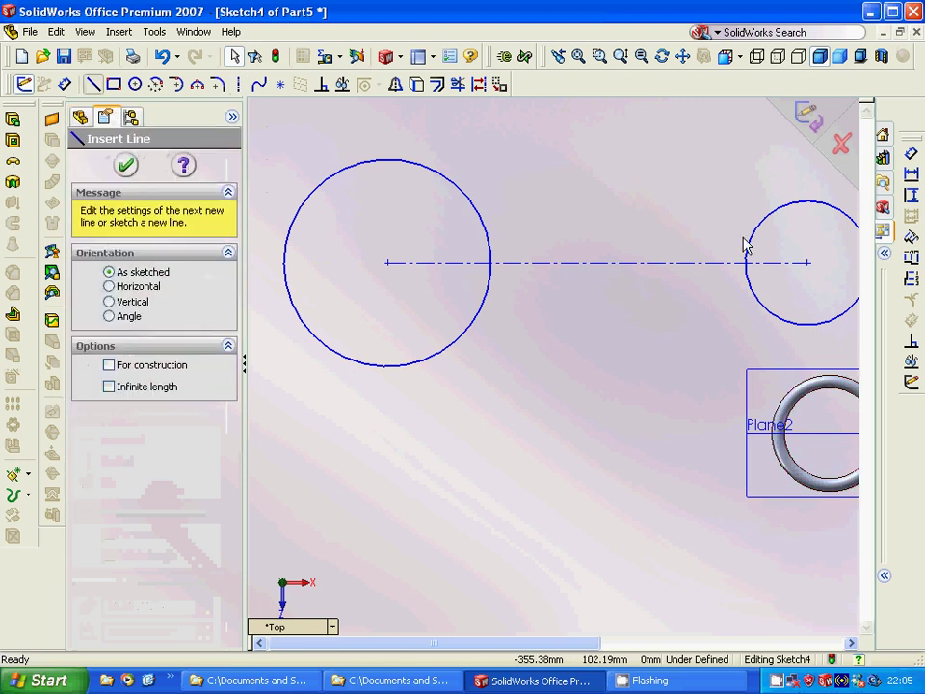
left_click(761, 223)
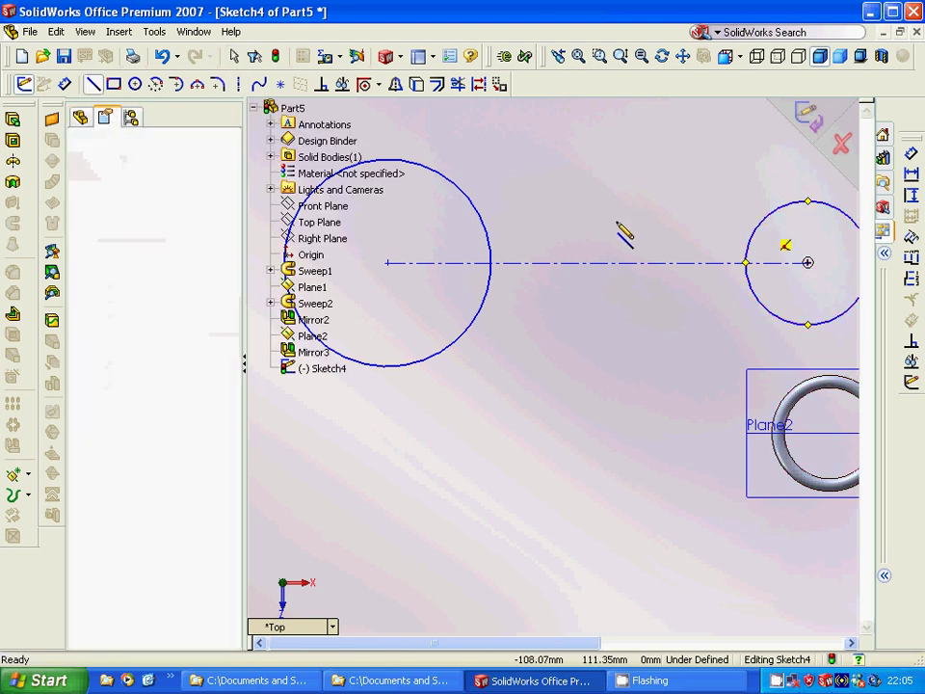
left_click(424, 171)
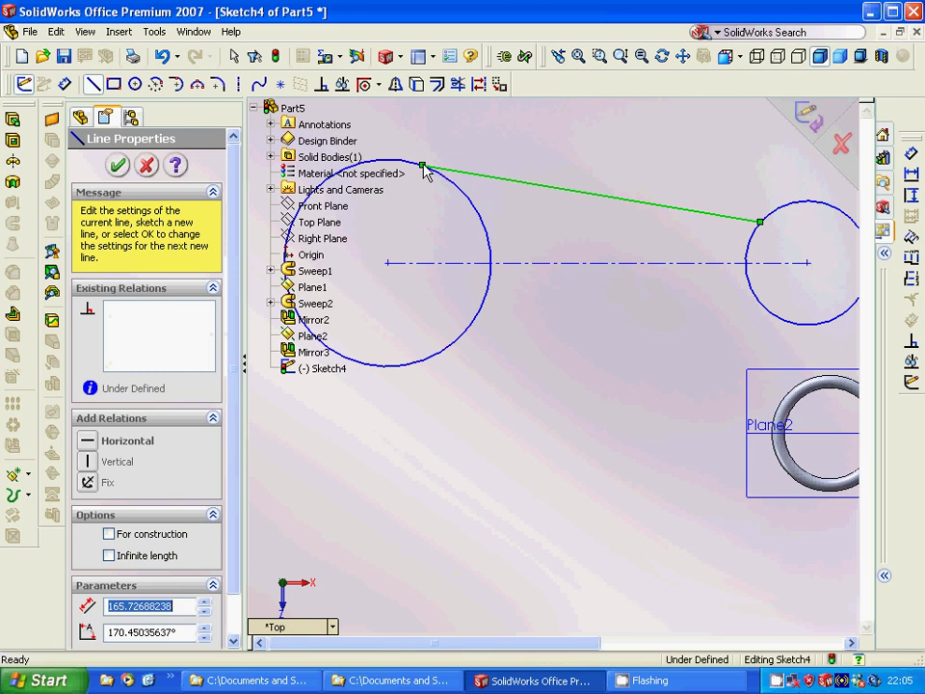
key("Escape")
key("Escape")
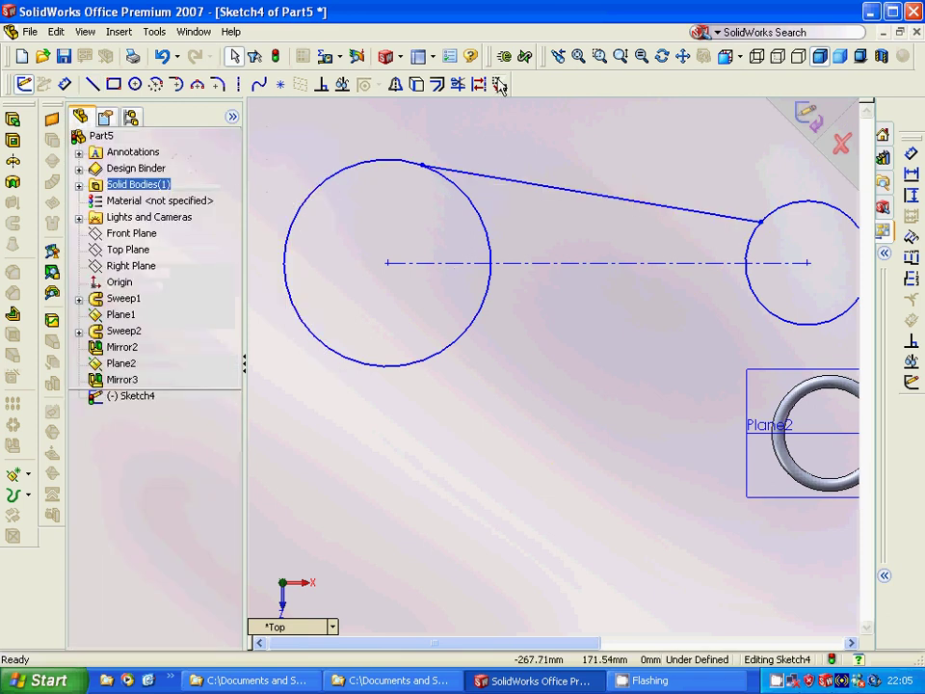
Dimension the angle between the slanted line and the centerline as 10 degrees.
key("d")
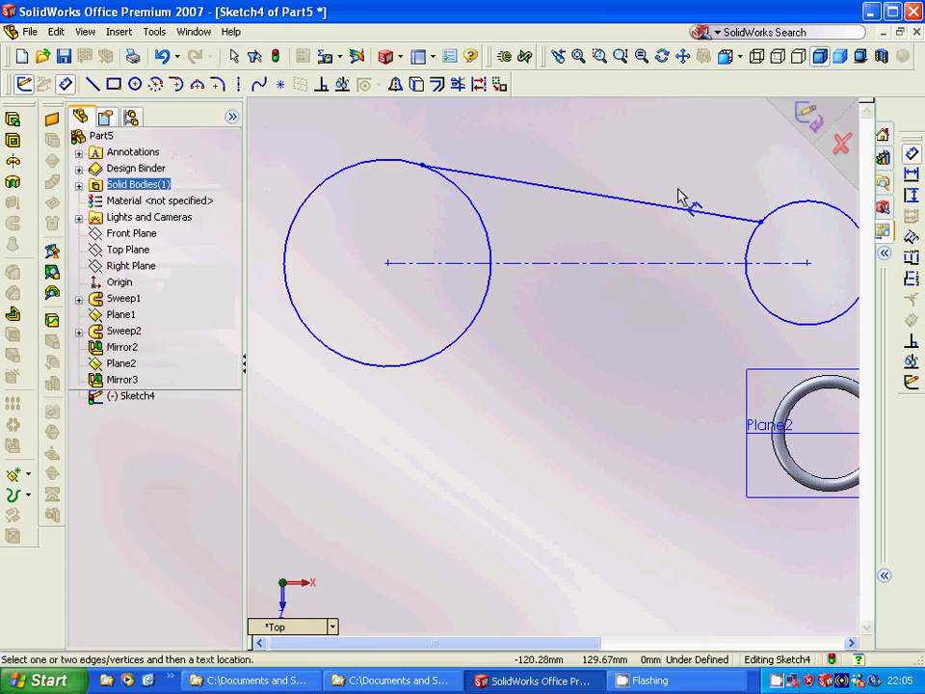
left_click(550, 189)
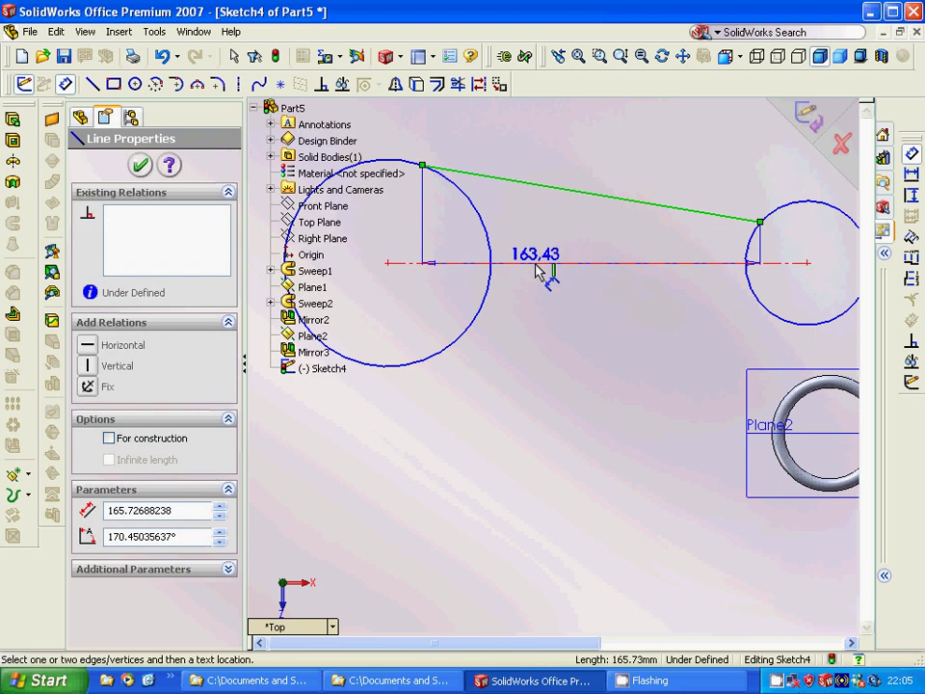
left_click(548, 264)
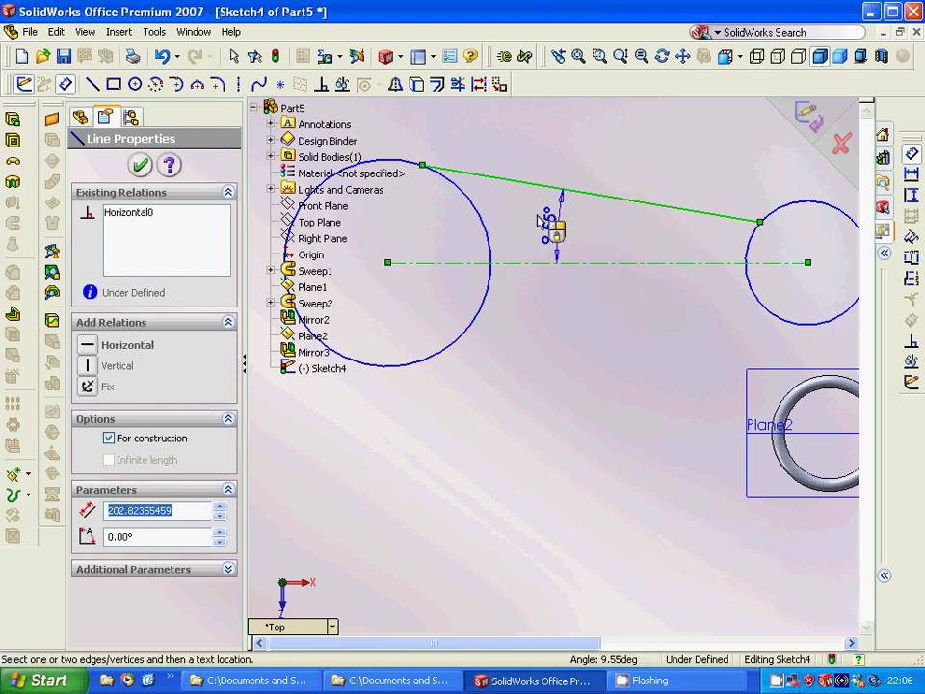
left_click(540, 223)
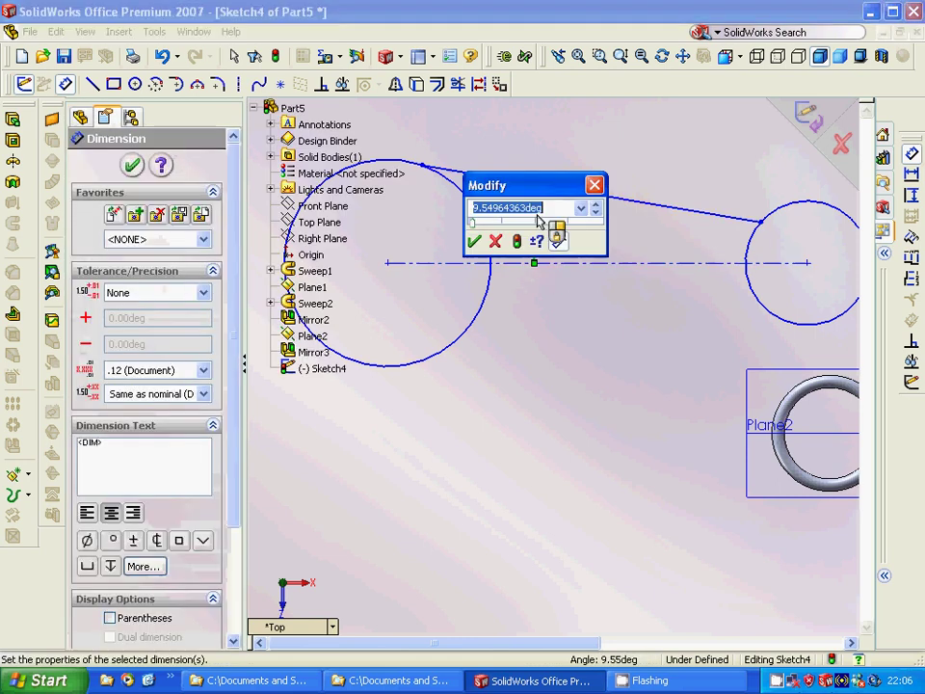
type("10")
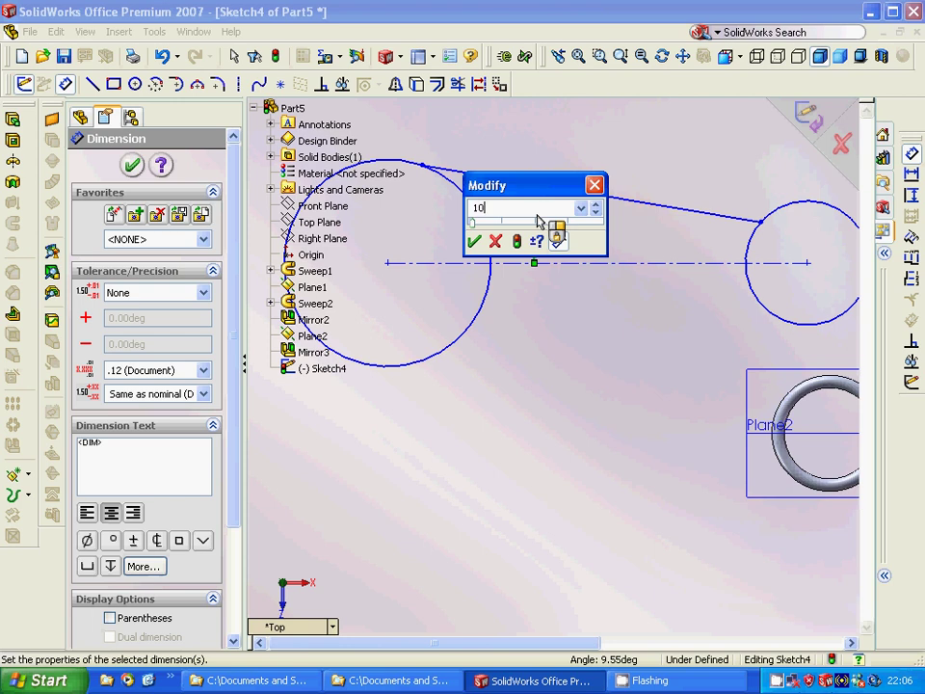
key("Return")
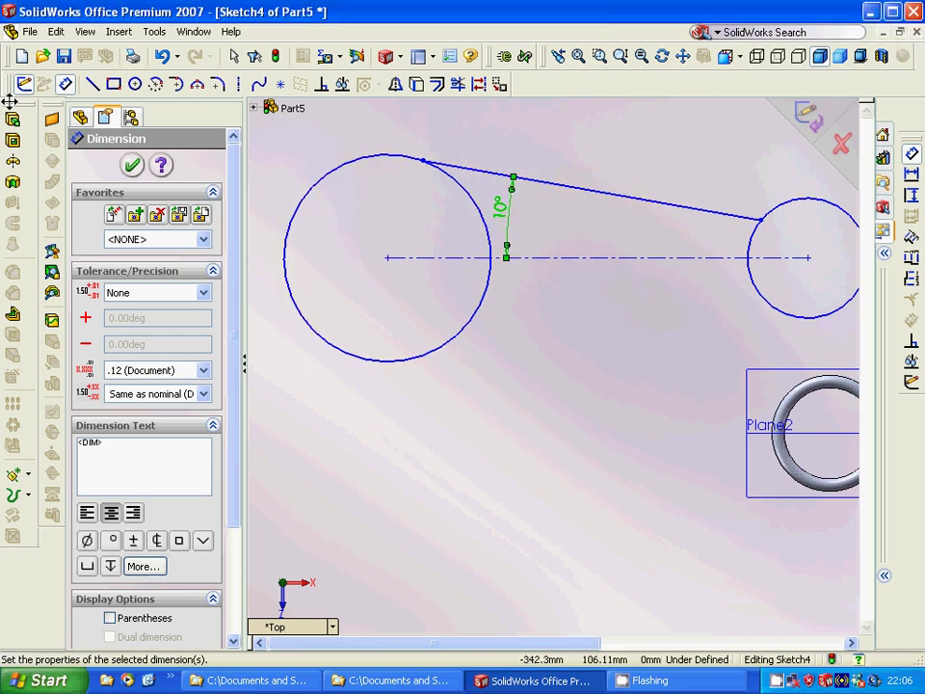
key("Escape")
left_click(287, 226)
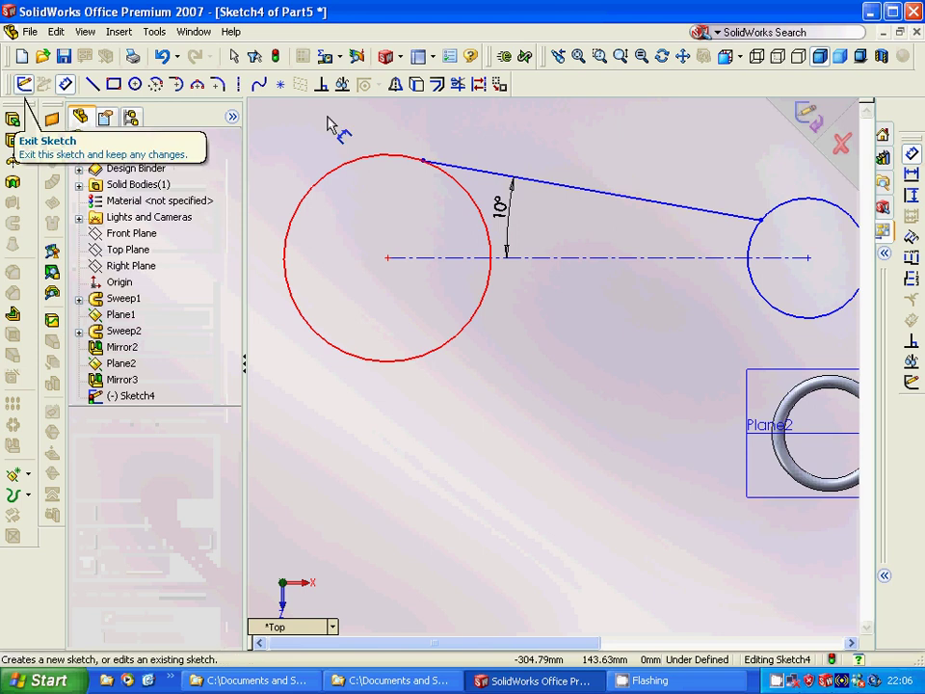
key("Escape")
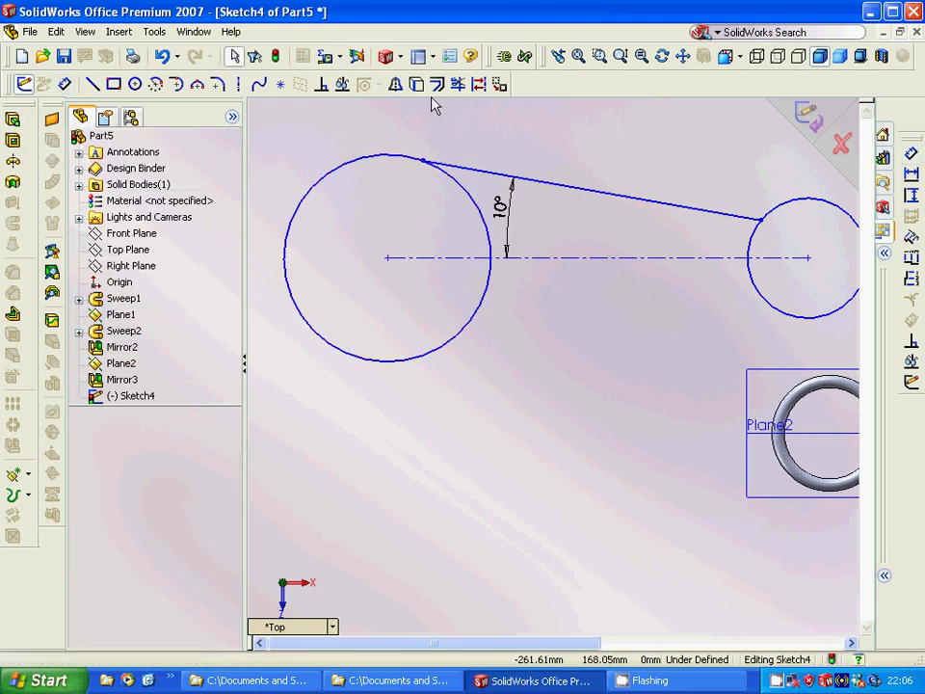
left_click(395, 86)
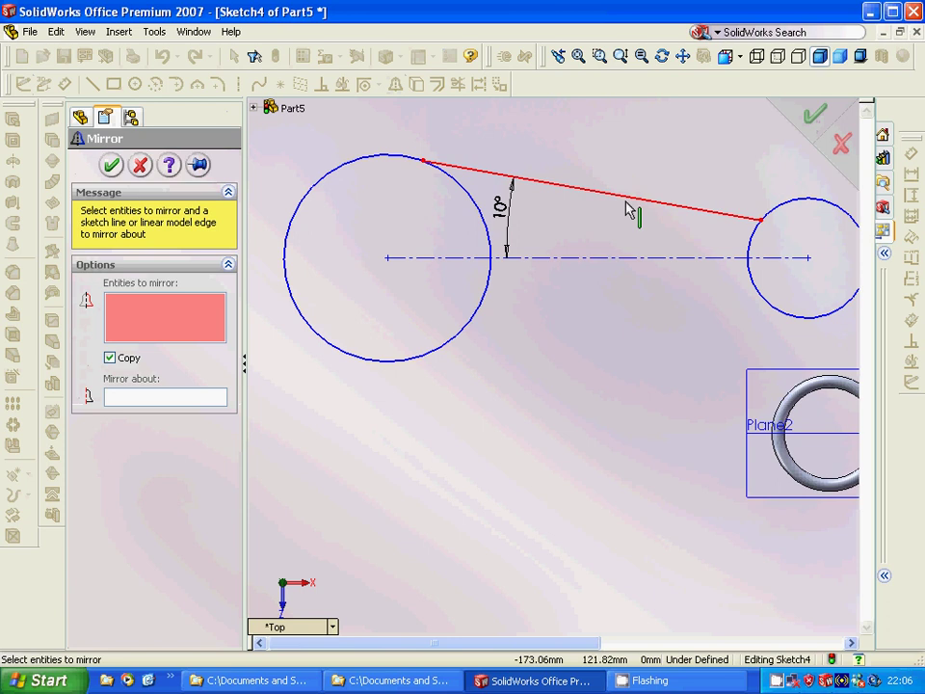
key("Escape")
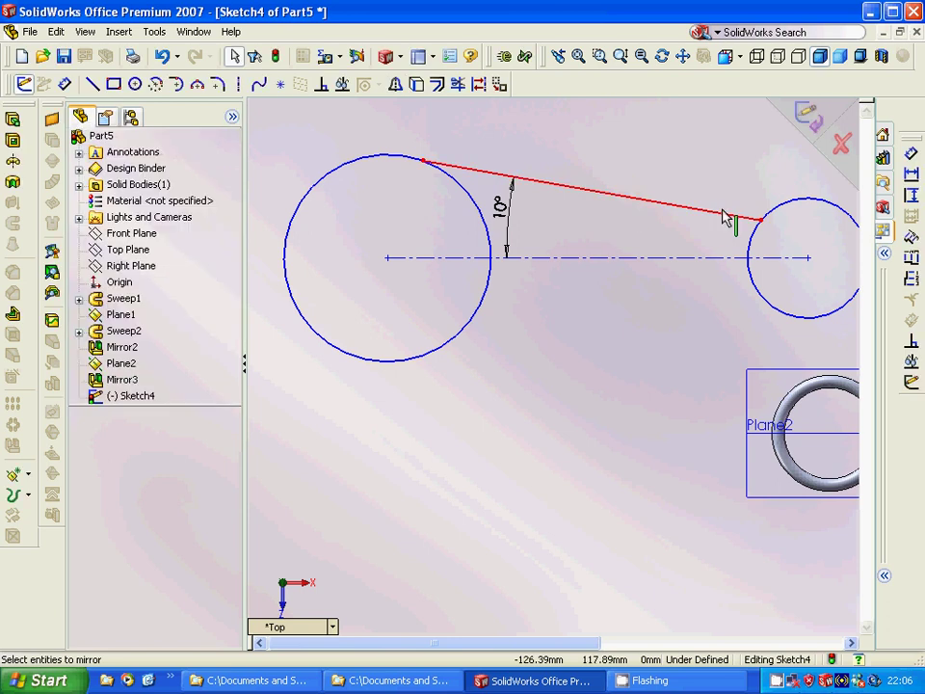
left_click(719, 215)
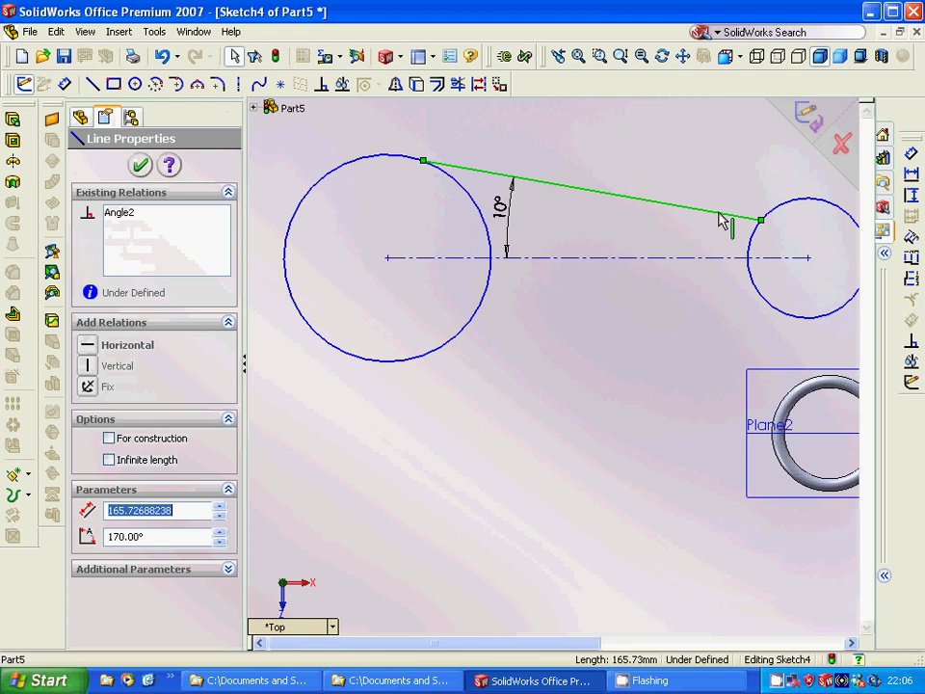
key("Escape")
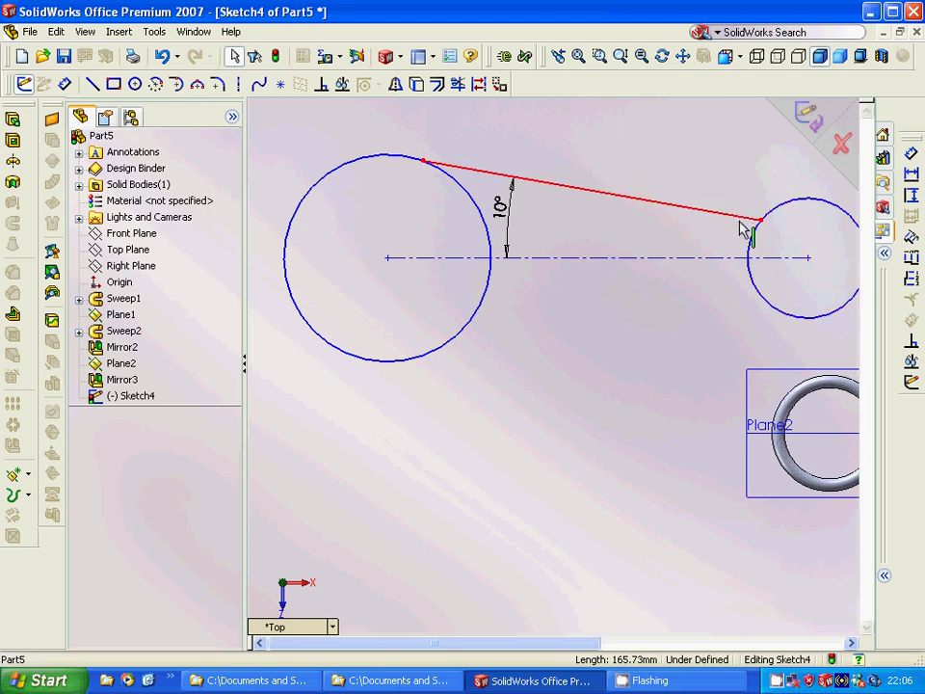
Add a tangent relation between the slanted line and the small circle.
left_click(740, 216)
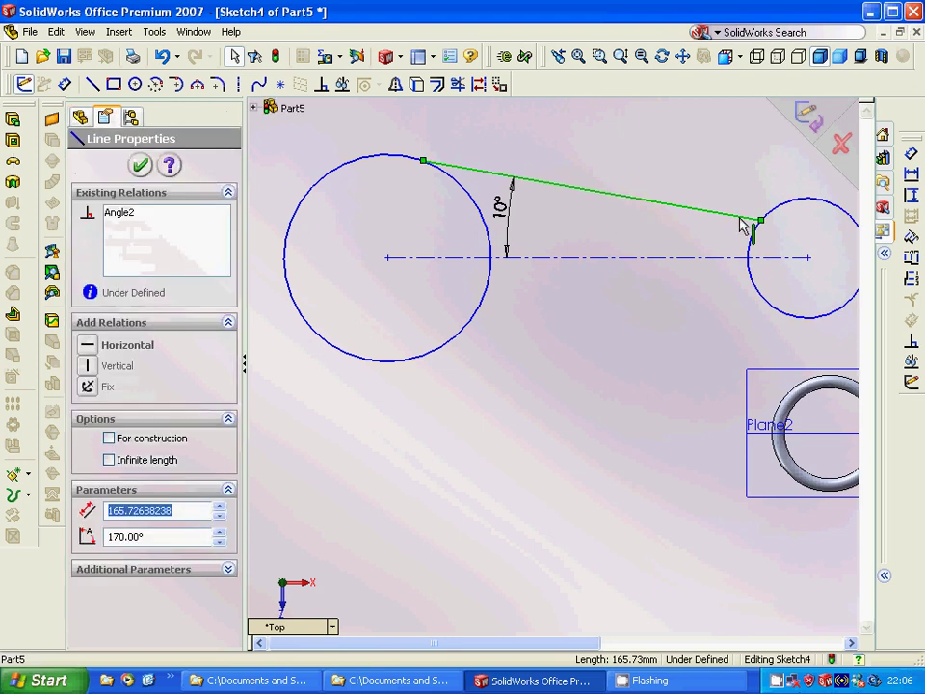
left_click(759, 252, "ctrl")
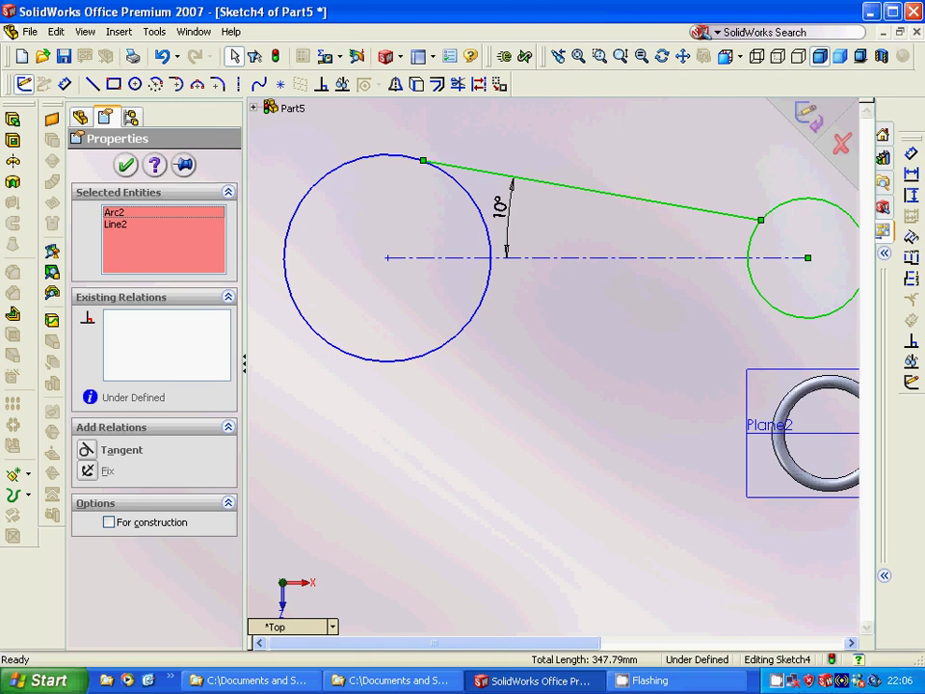
left_click(135, 461)
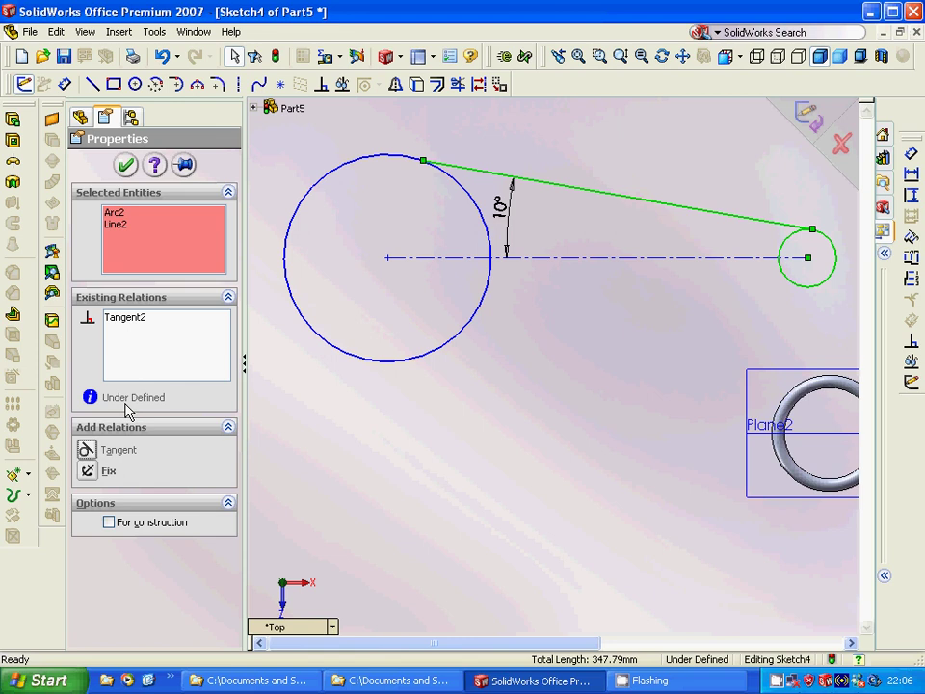
Delete the 10° angle dimension between the slanted line and the centerline.
left_click(489, 204)
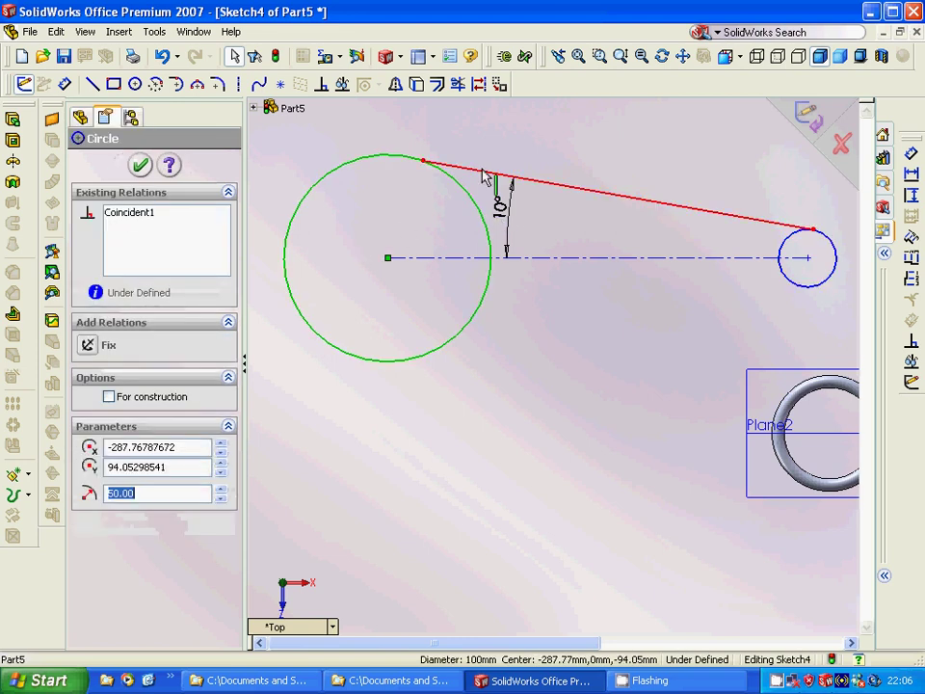
left_click(488, 176)
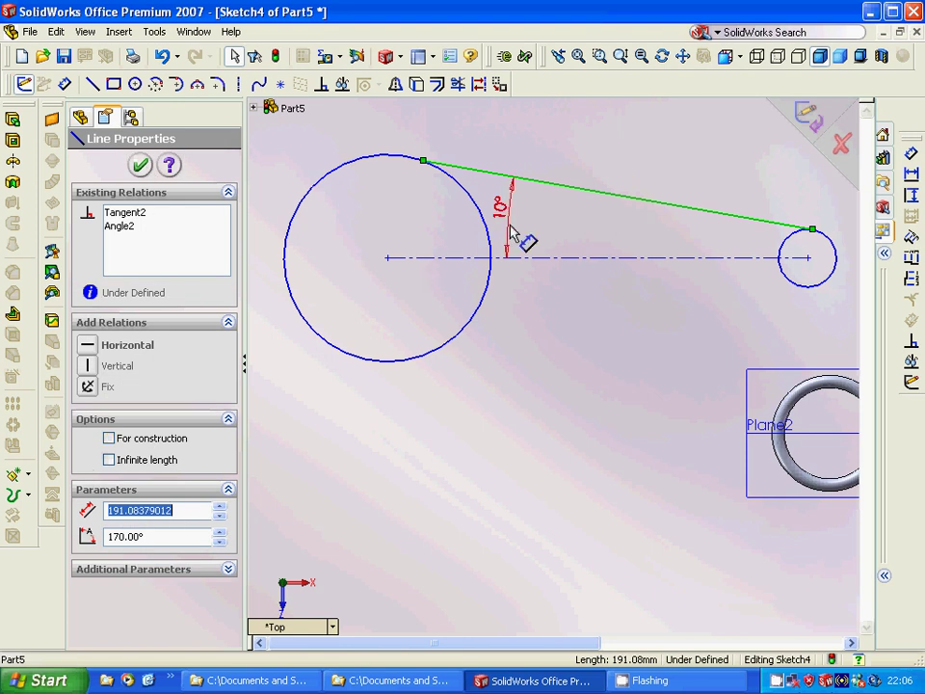
left_click(506, 258)
right_click(511, 258)
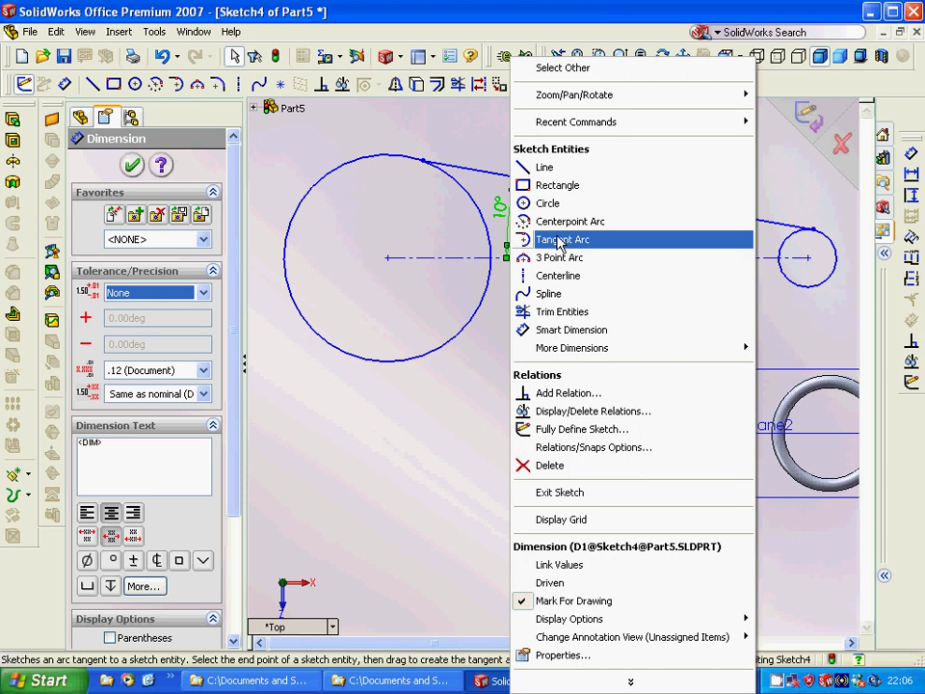
left_click(547, 466)
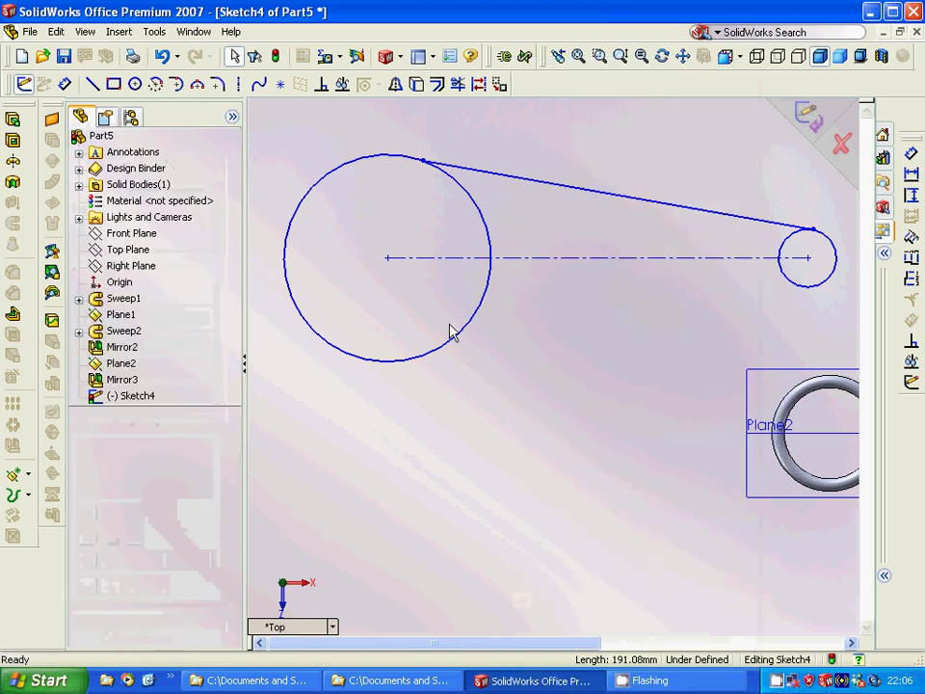
Add a tangent relation between the slanted line and the large circle.
left_click(506, 183)
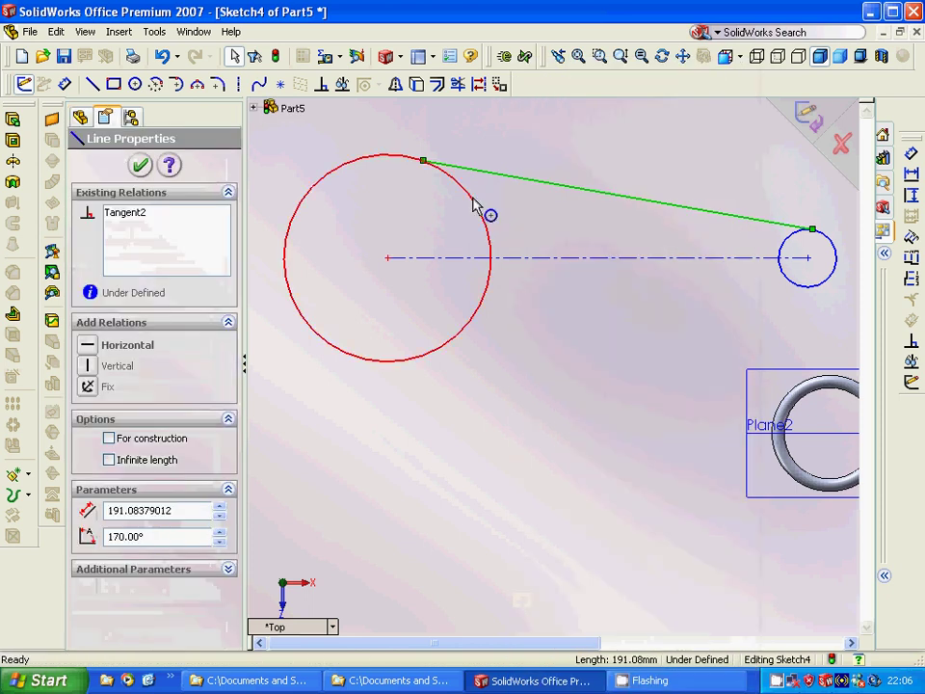
left_click(473, 205)
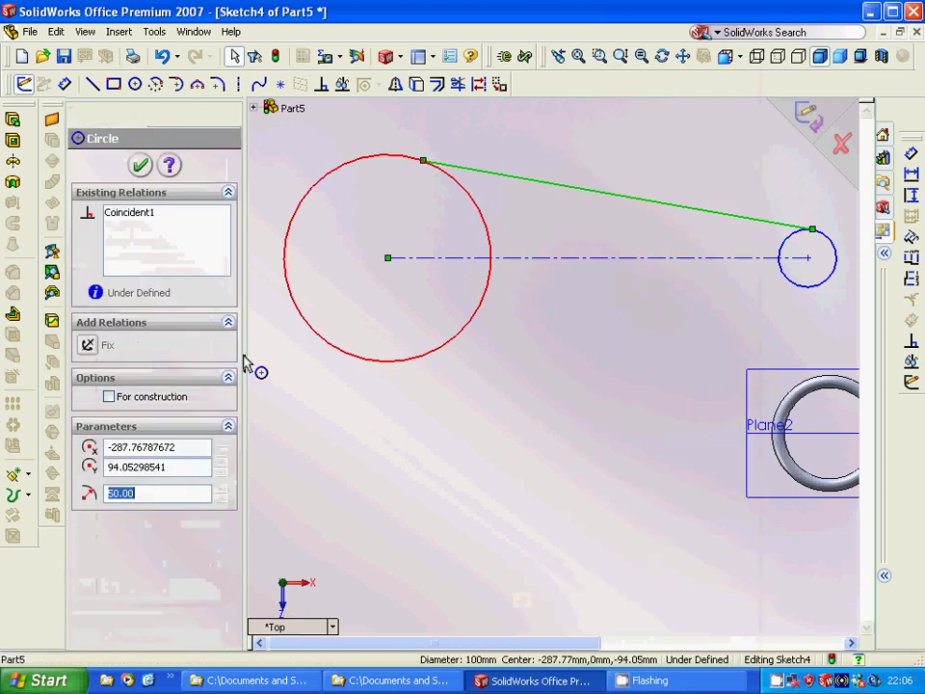
left_click(469, 173, "ctrl")
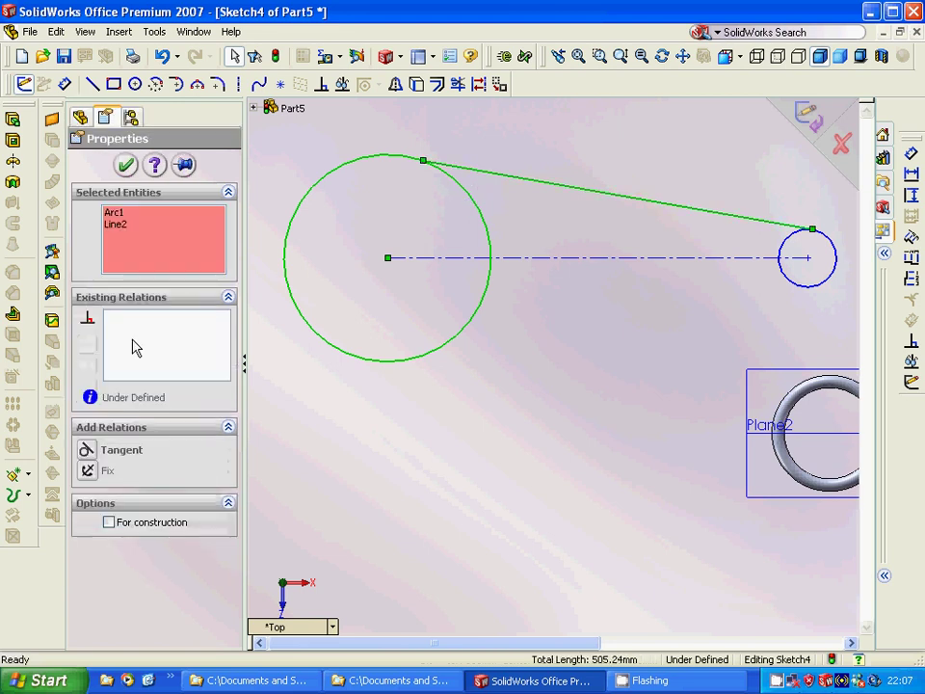
left_click(112, 454)
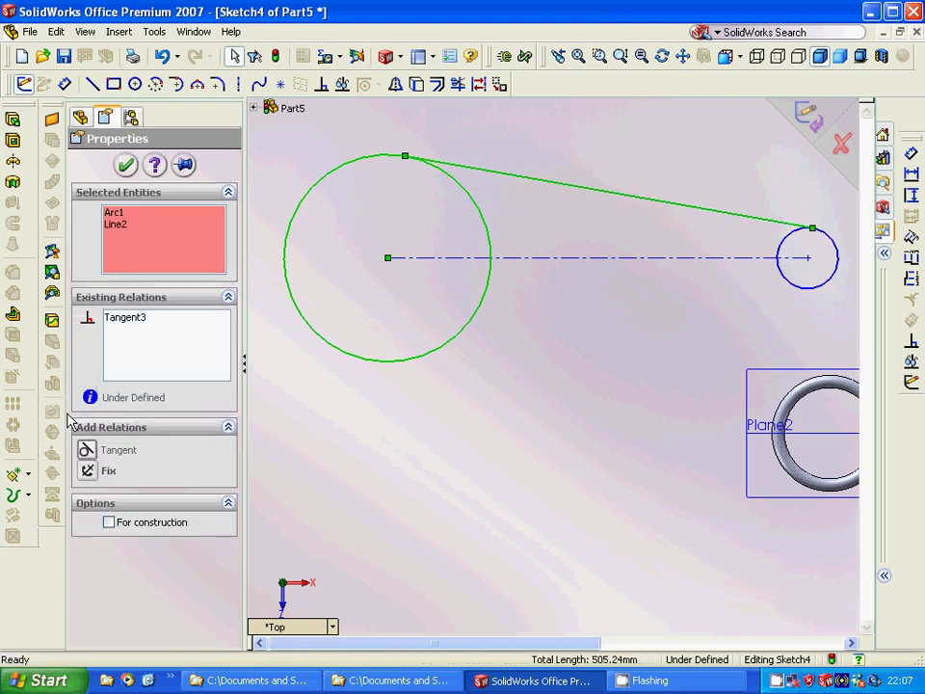
left_click(80, 117)
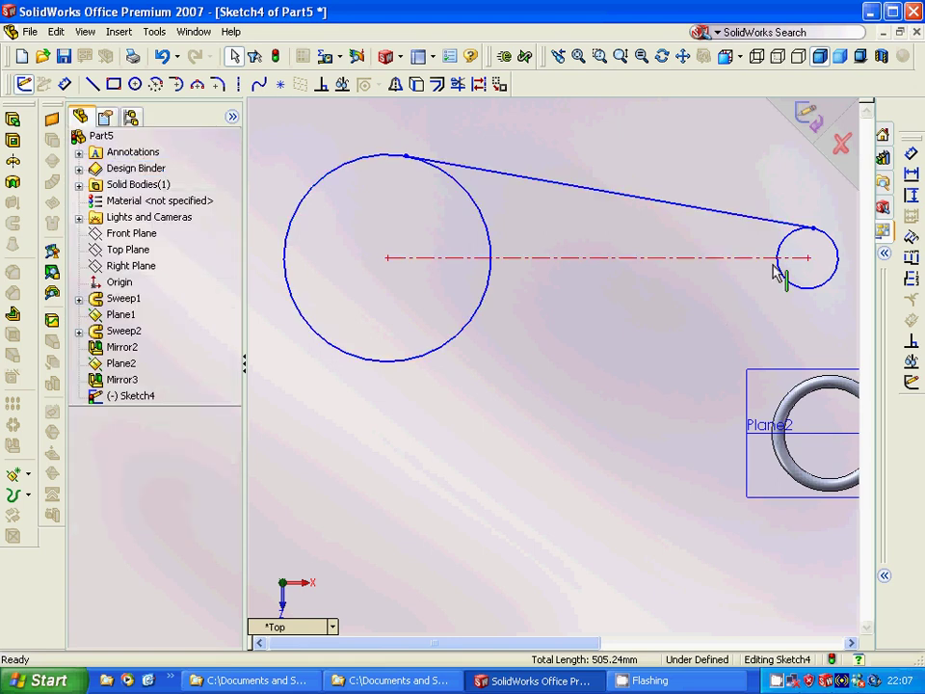
Mirror the slanted tangent line about the centerline, keeping the original.
left_click(395, 84)
left_click(536, 179)
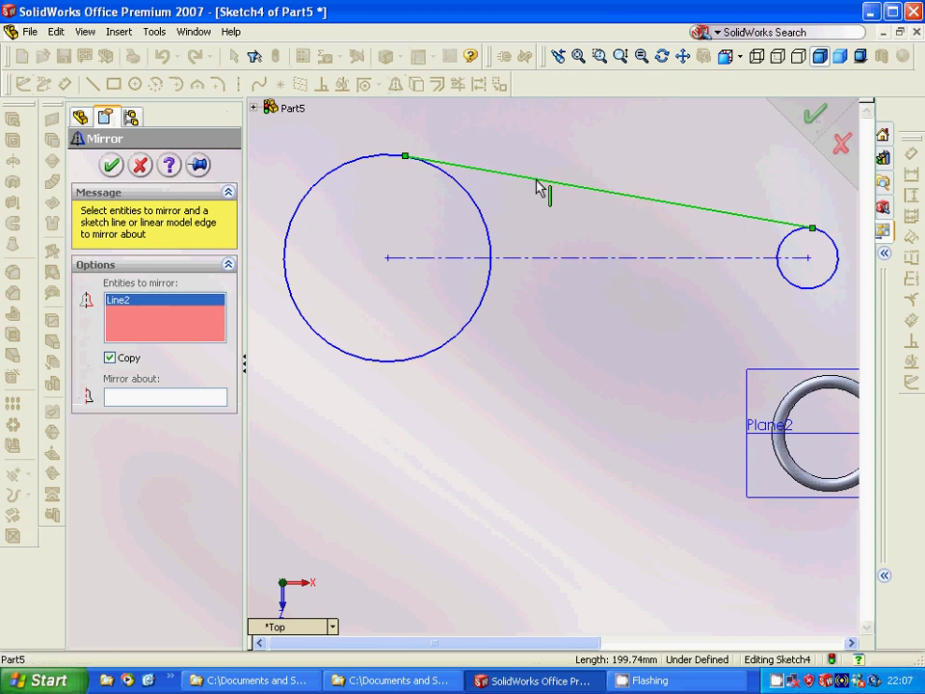
left_click(178, 395)
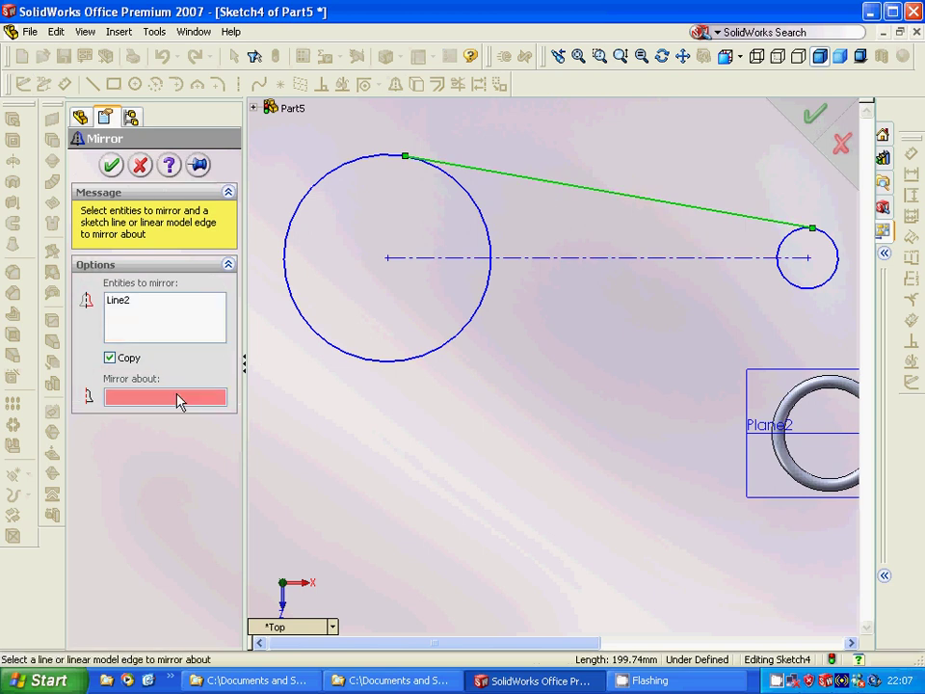
left_click(548, 258)
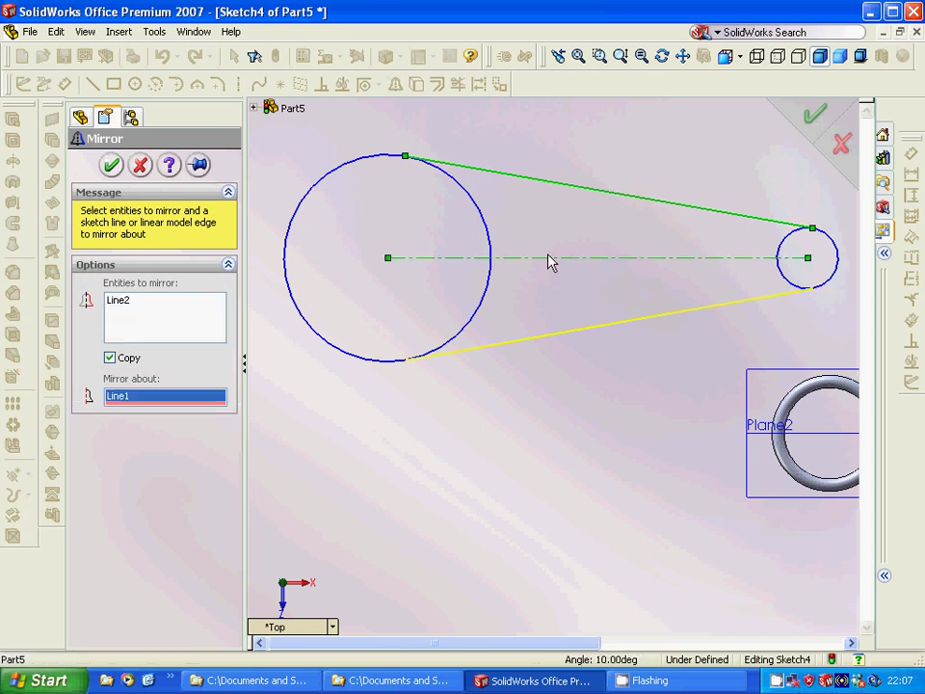
left_click(111, 165)
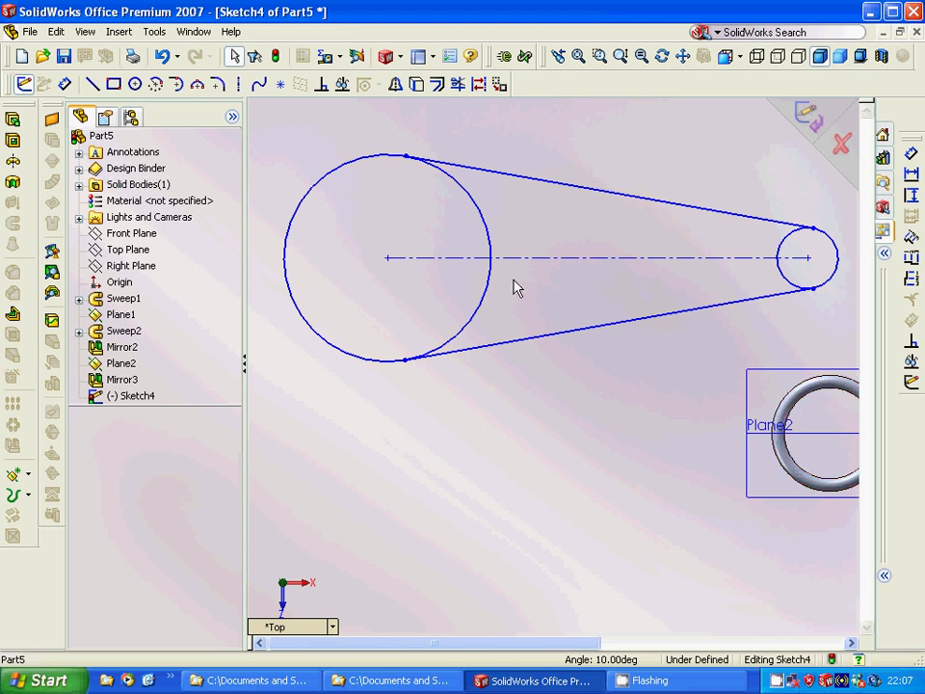
Trim away the inner arcs of the large and small circles between the two tangent lines.
left_click(456, 85)
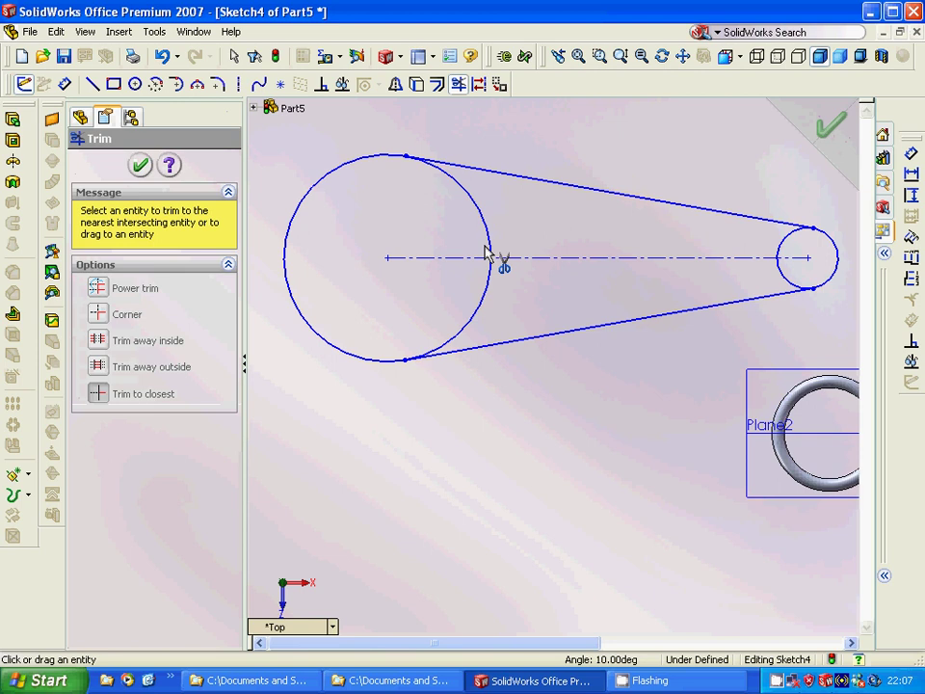
left_click(489, 243)
left_click(482, 304)
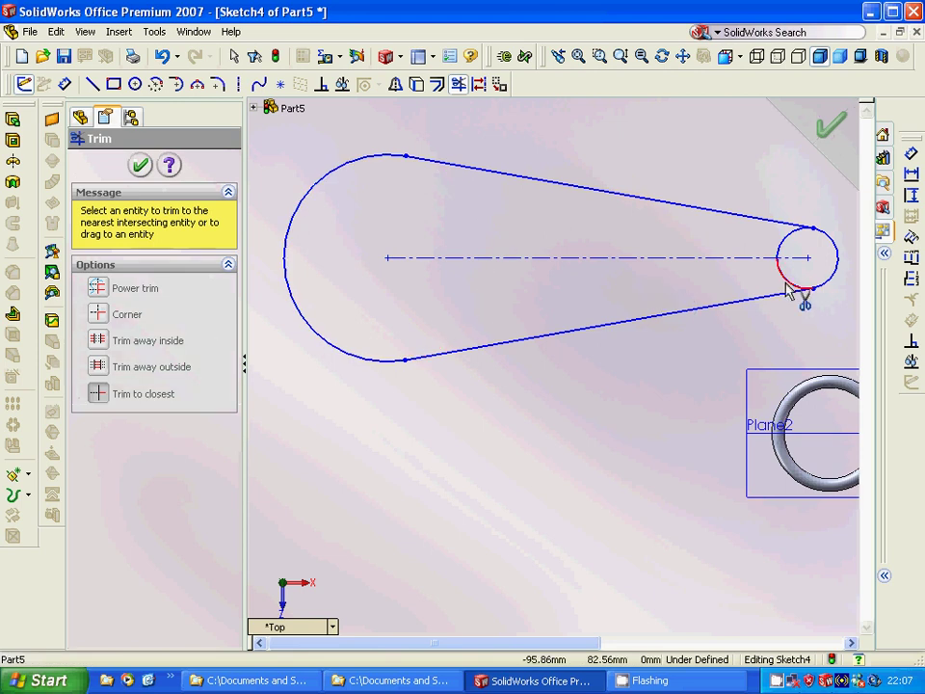
left_click(780, 253)
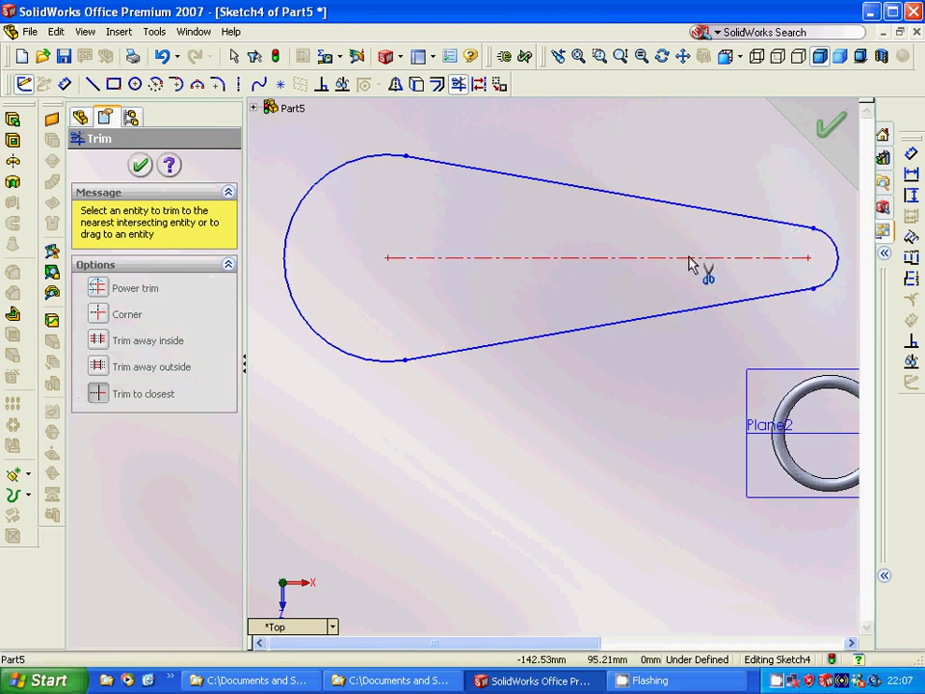
Try trimming away the centerline between the two arc centres and undo the removal.
right_click(689, 265)
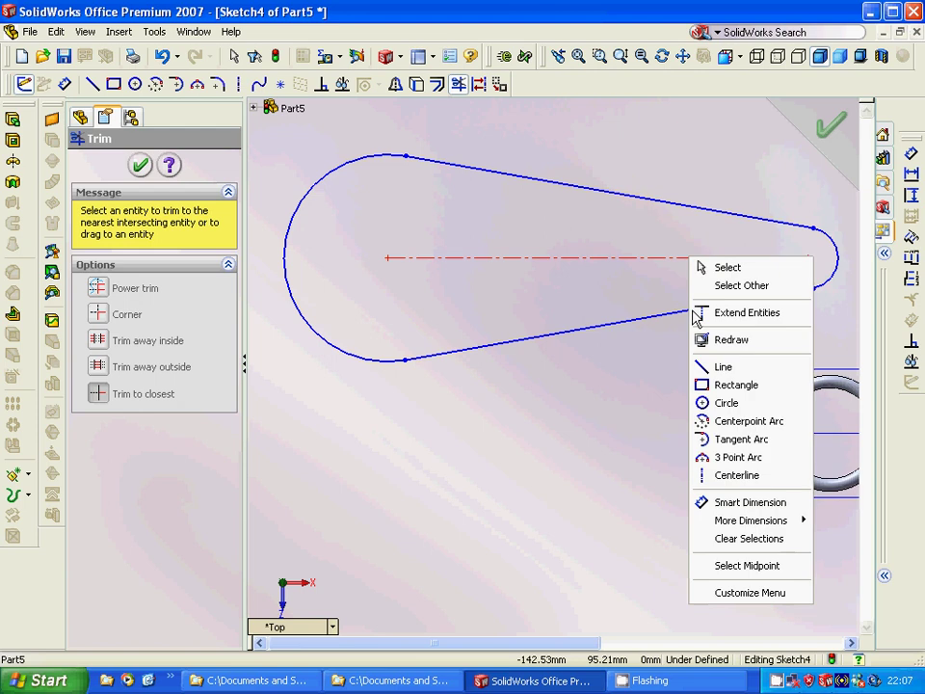
left_click(609, 365)
left_click(593, 259)
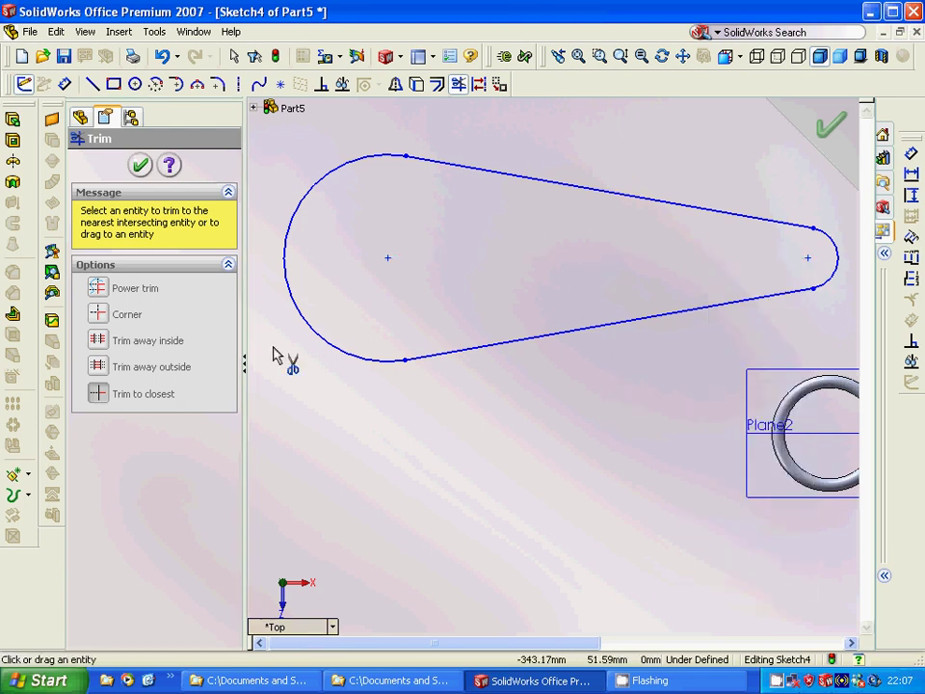
key("Escape")
key("ctrl+z")
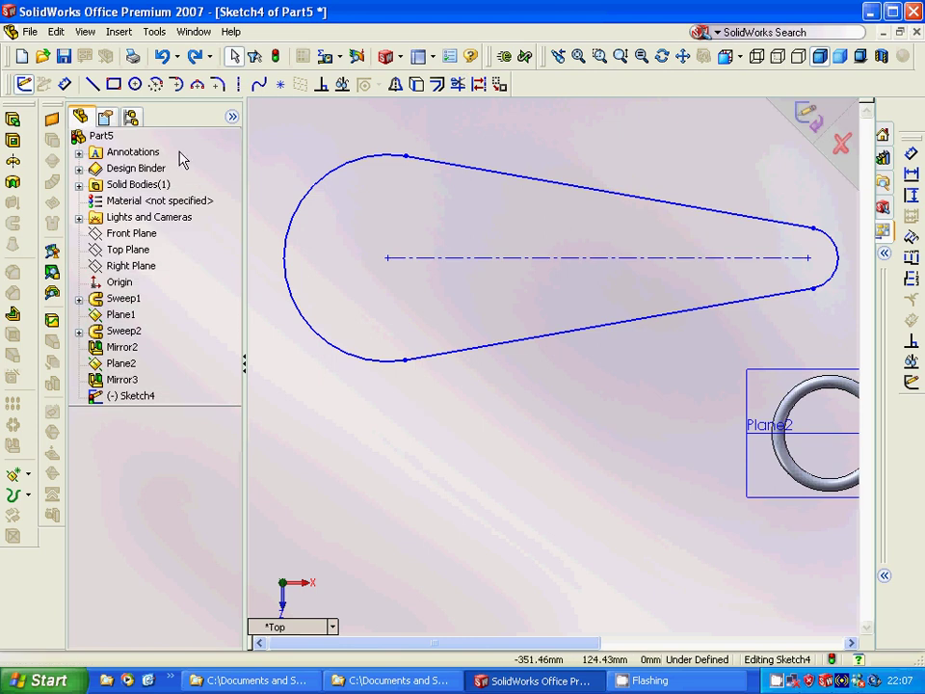
left_click(159, 201)
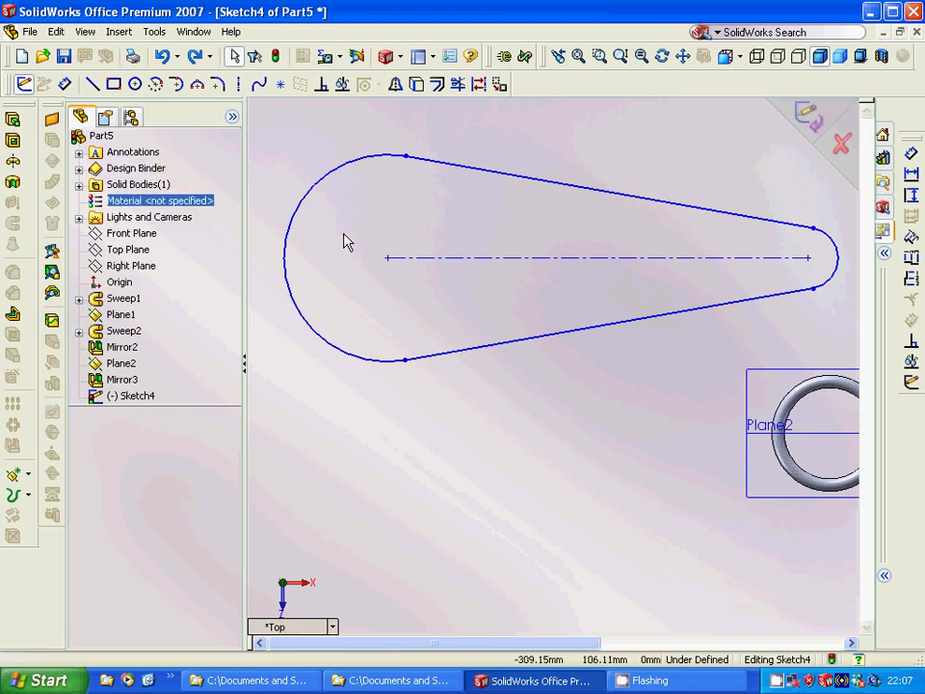
Sketch a vertical line about 22 mm long across the centerline and a slanted line about 66 mm long from its upper end toward the large arc.
left_click(92, 84)
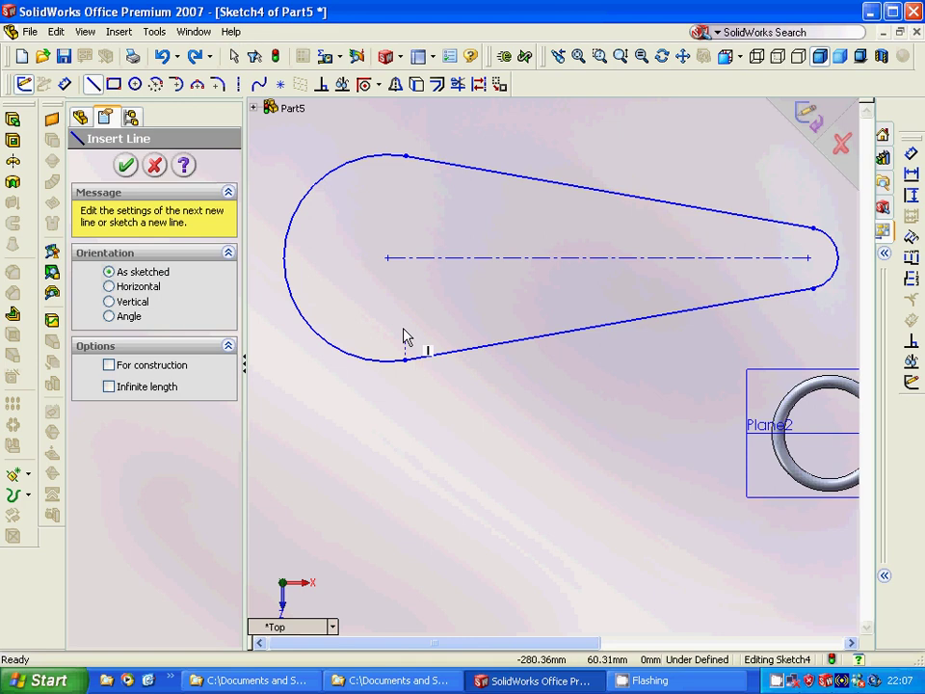
left_click(637, 257)
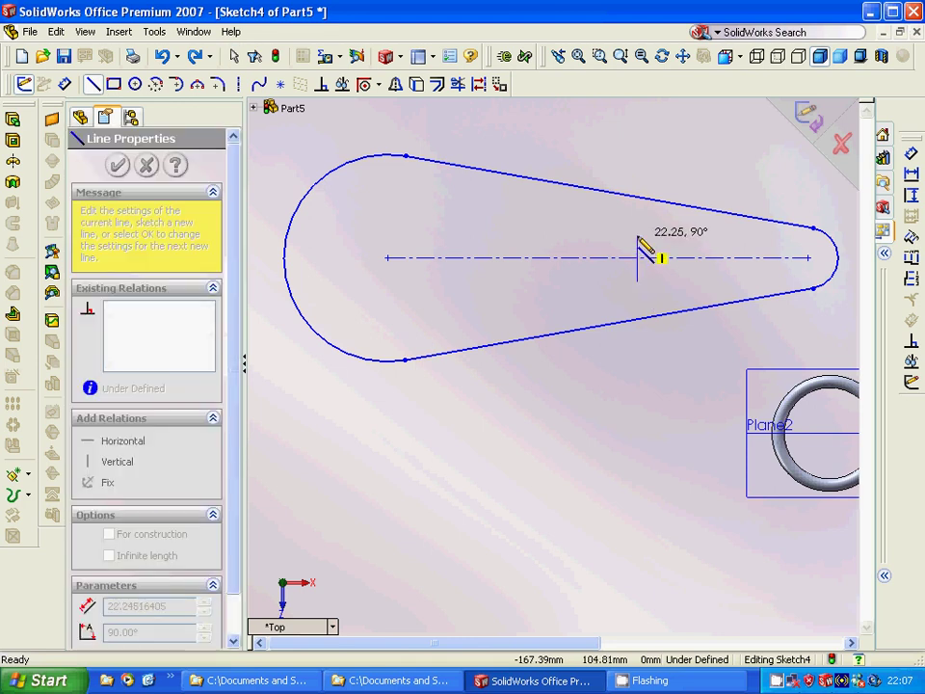
left_click(637, 235)
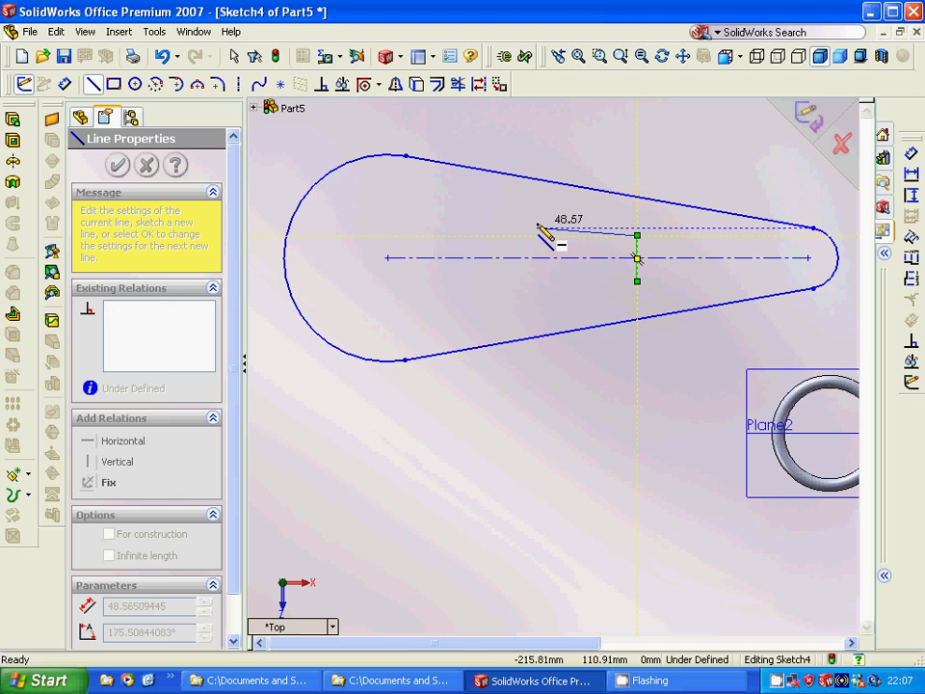
left_click(503, 210)
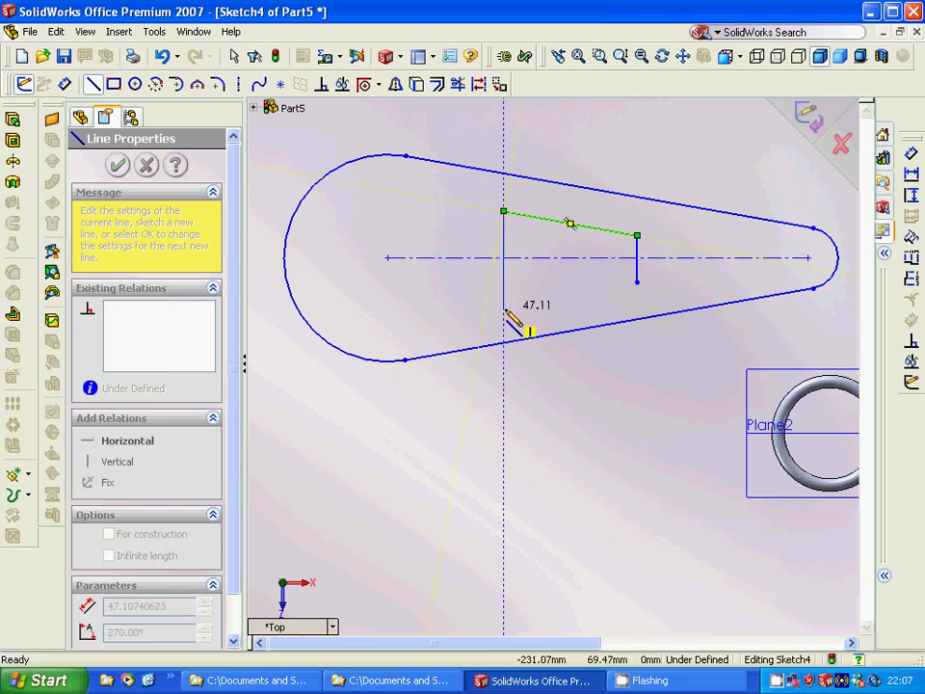
key("Escape")
key("Escape")
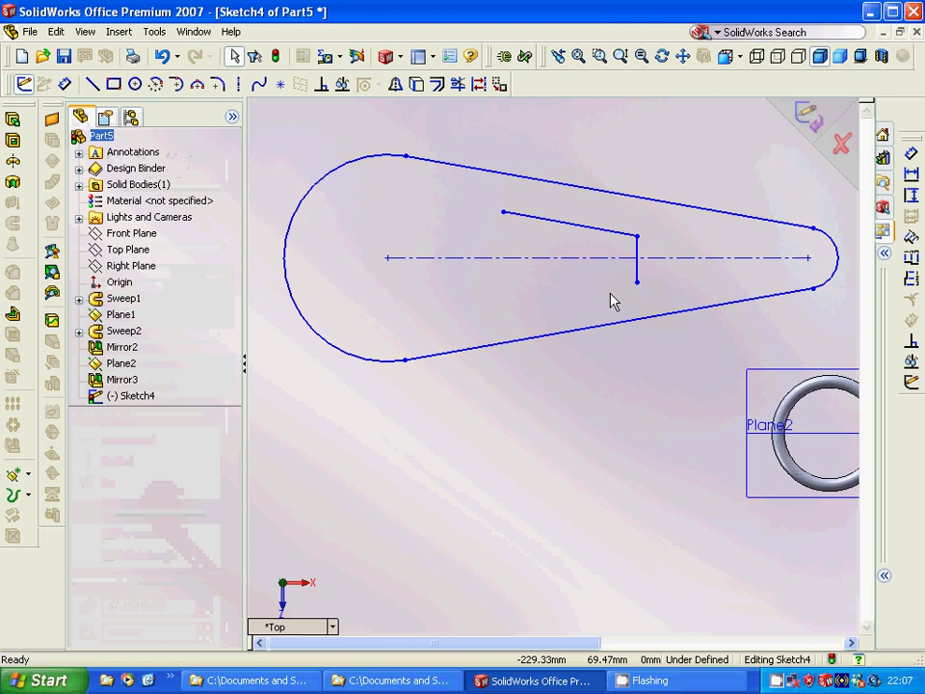
Mirror the inner slanted line about the centerline, keeping the original.
left_click(397, 86)
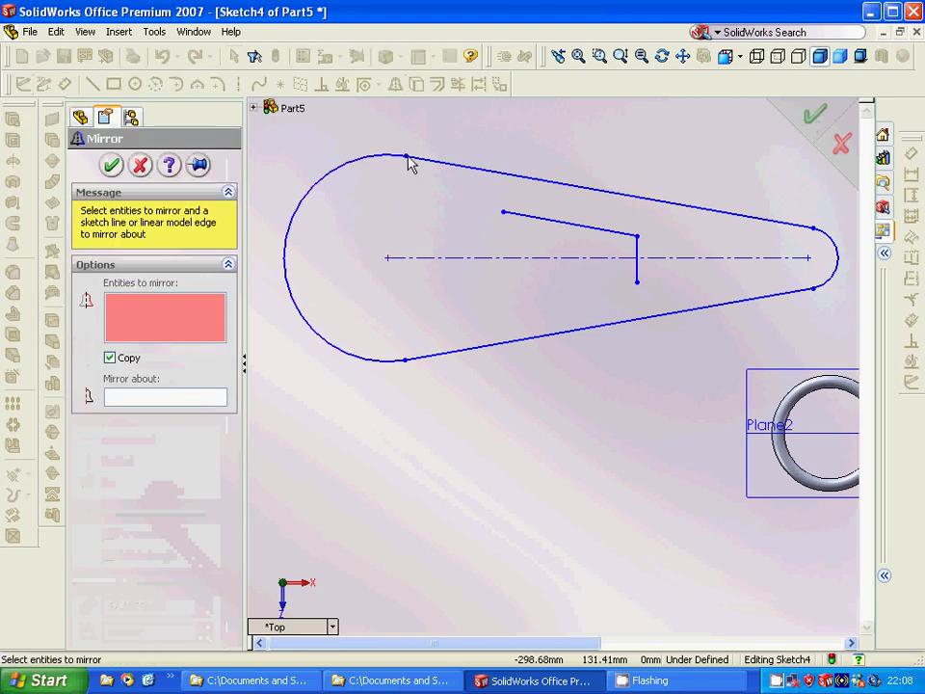
left_click(594, 228)
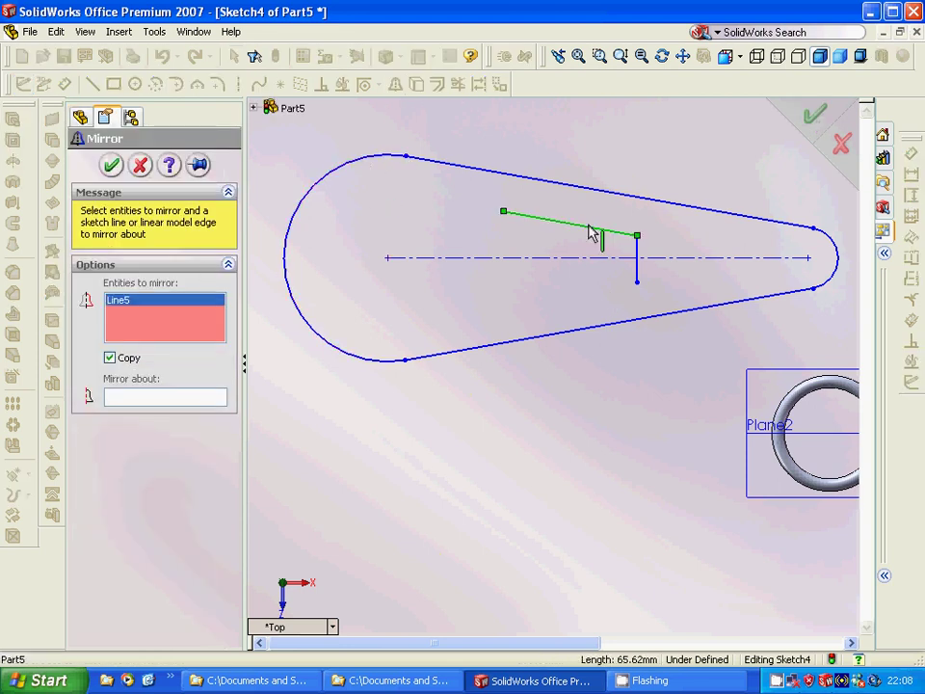
left_click(179, 399)
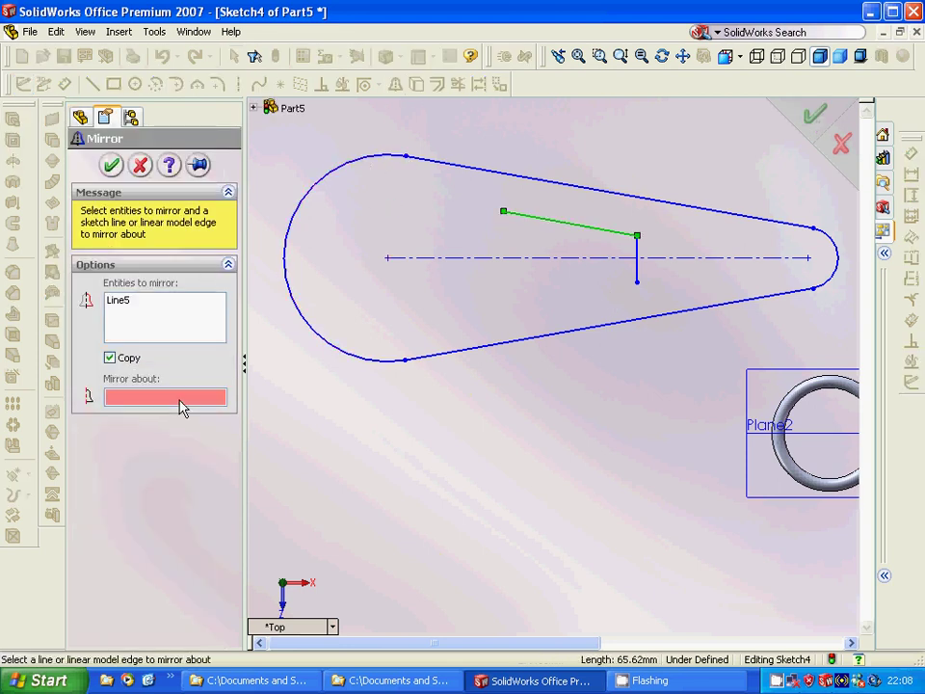
left_click(573, 258)
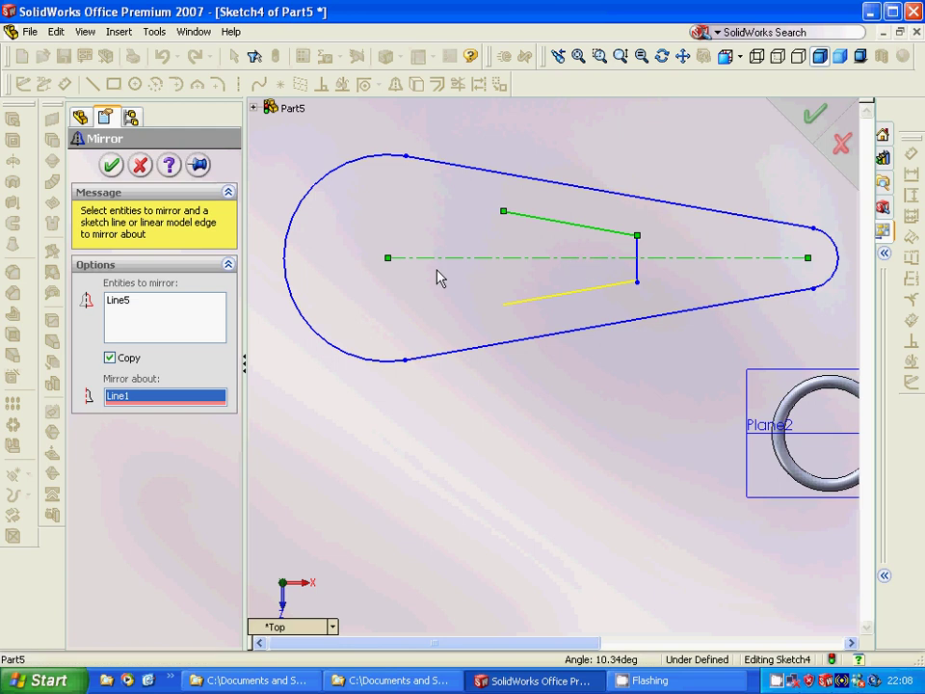
left_click(140, 169)
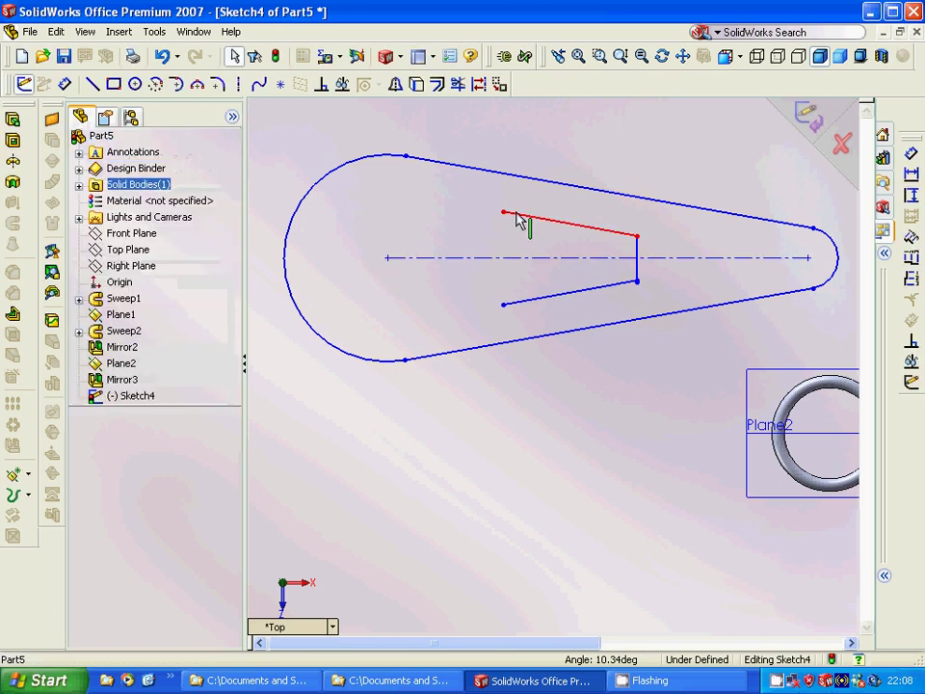
Close the inner trapezoid with a vertical line about 45 mm long joining the open ends of its slanted lines.
left_click(93, 85)
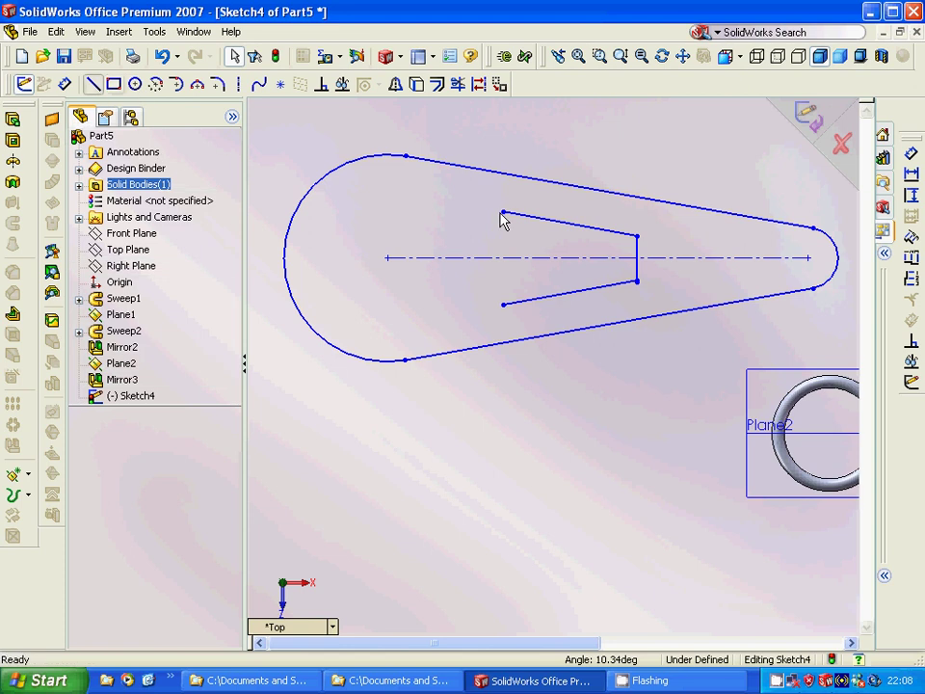
left_click(503, 211)
left_click(502, 305)
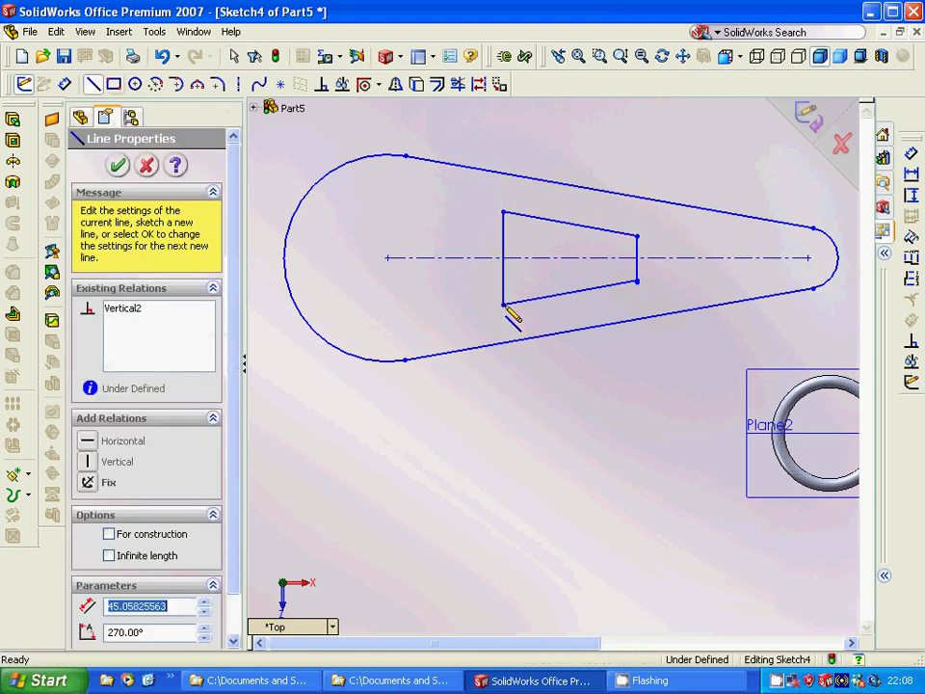
key("Escape")
key("Escape")
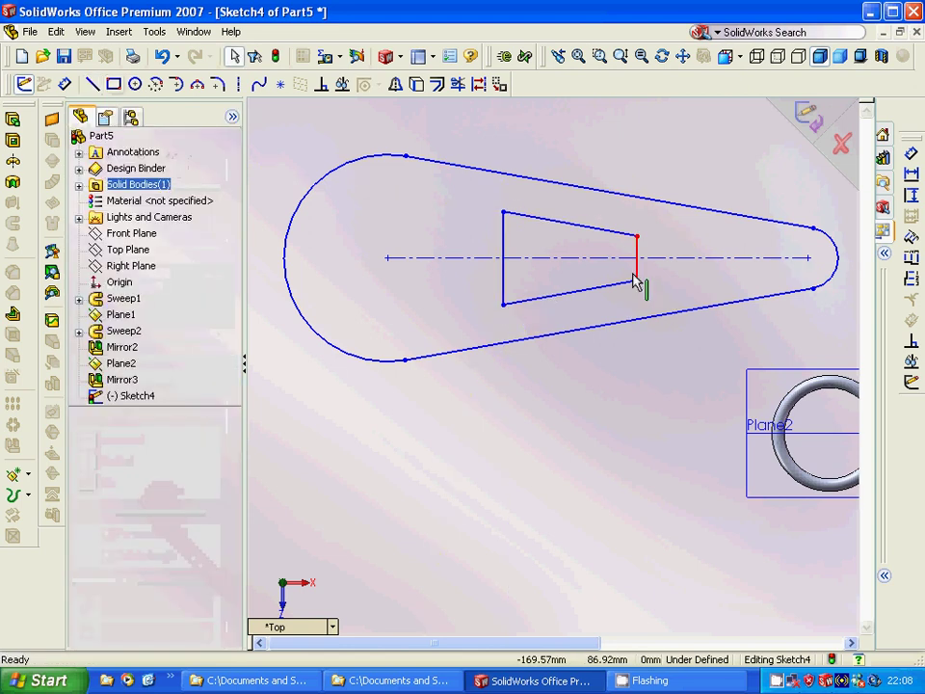
Trim the overhanging lower end of the trapezoid's short vertical side, then exit and reopen the sketch.
left_click(458, 84)
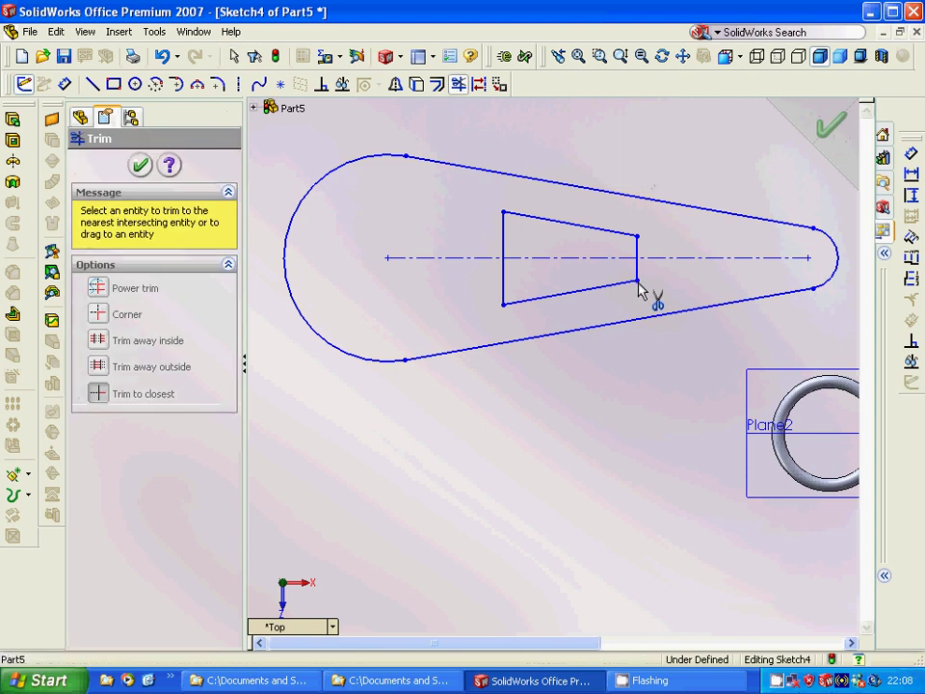
left_click(22, 85)
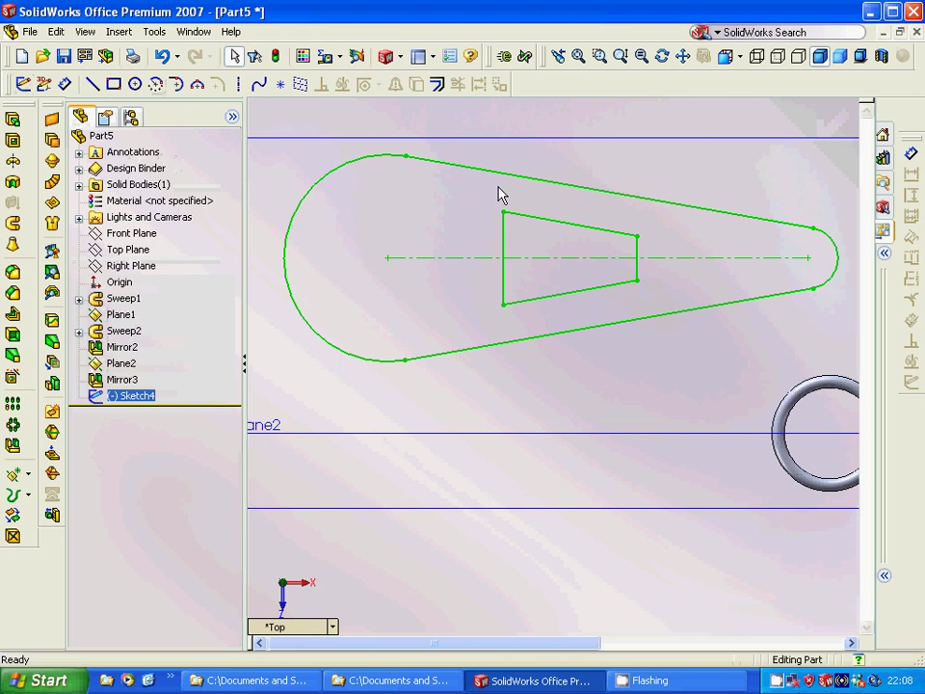
left_click(22, 84)
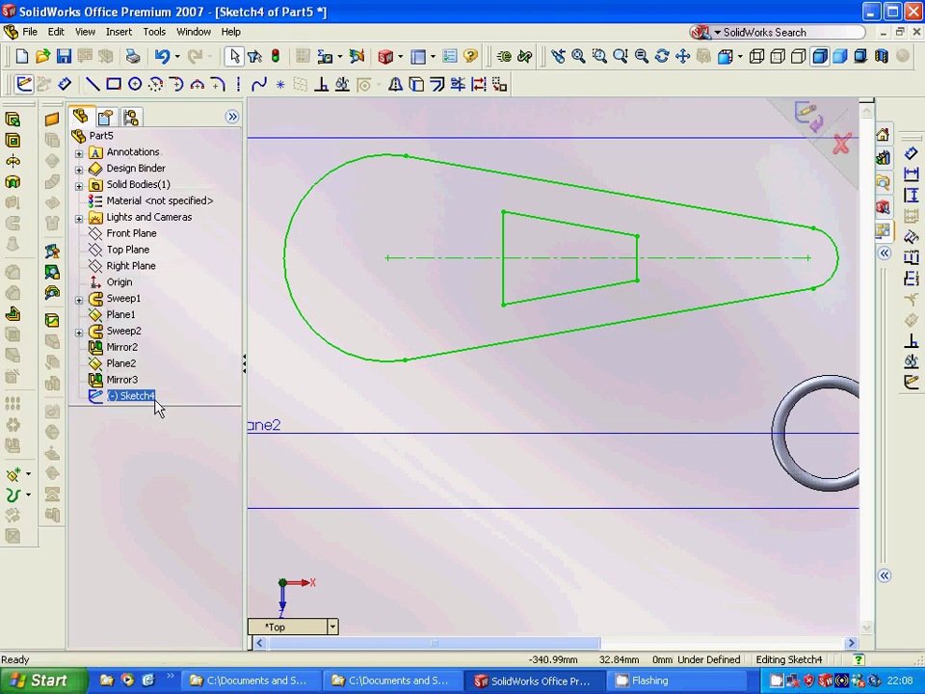
left_click(359, 453)
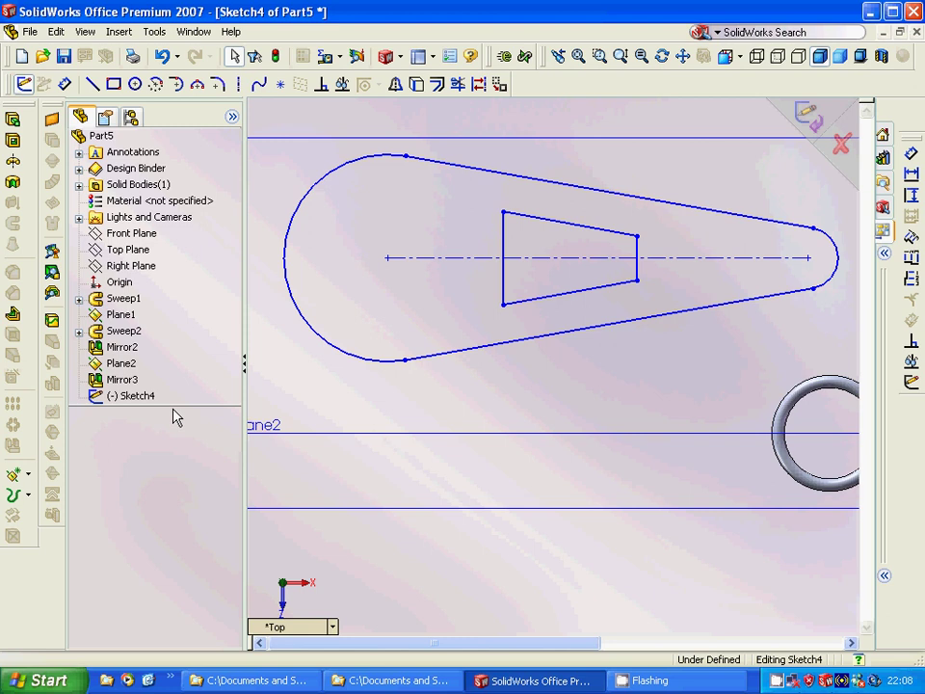
Try a 5 mm sketch fillet on the trapezoid's upper corner at its longer vertical side.
left_click(219, 84)
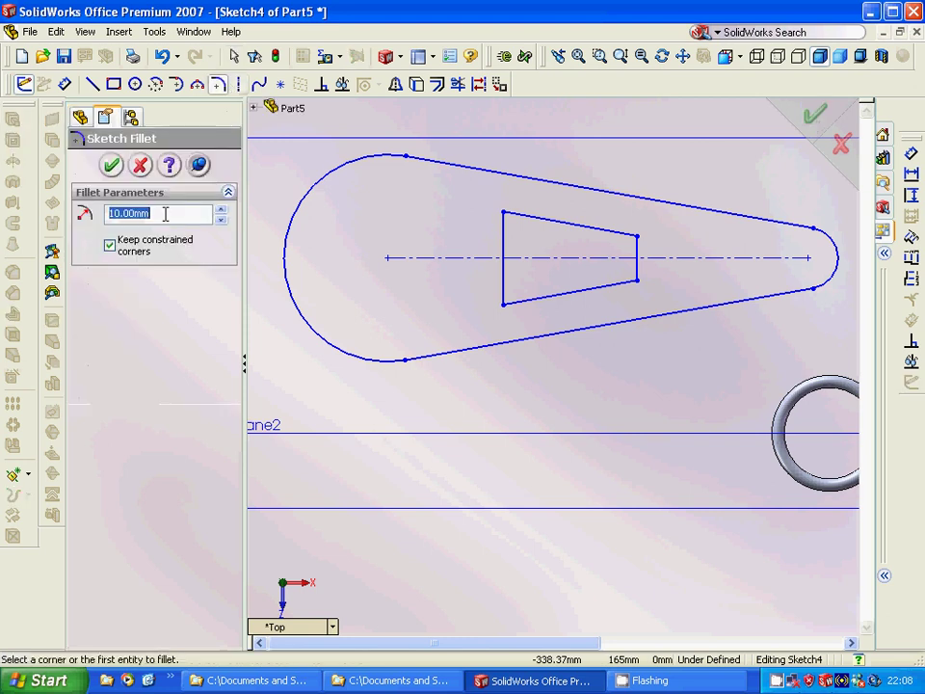
type("5")
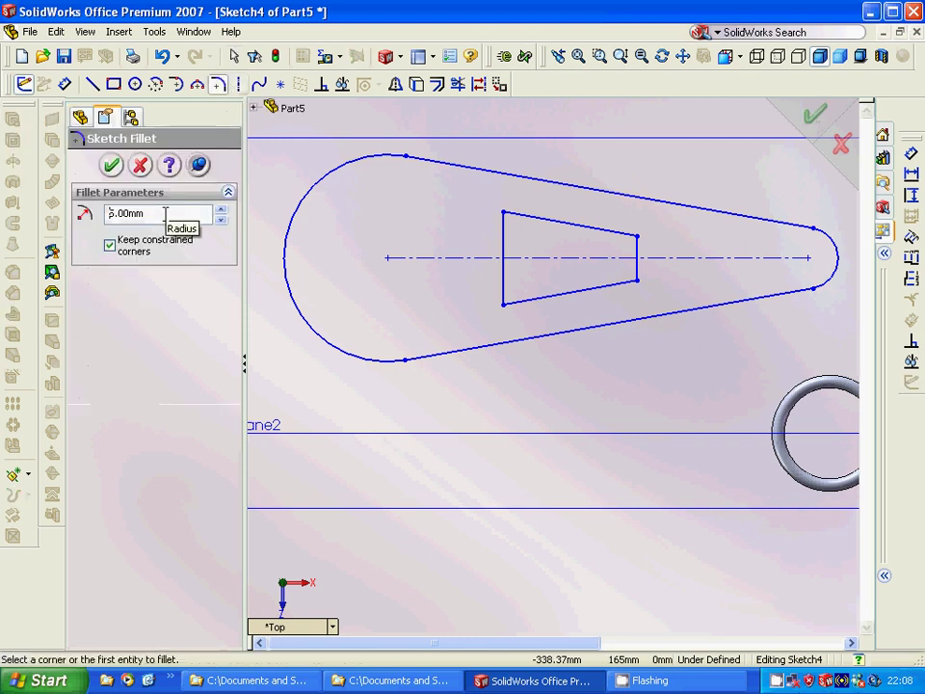
left_click(531, 218)
left_click(504, 234)
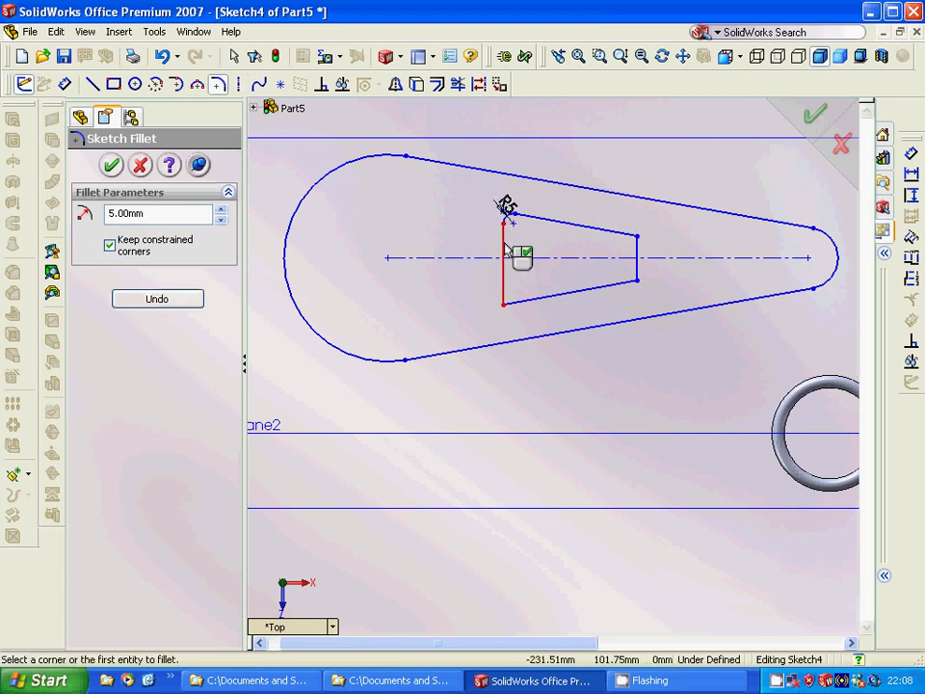
key("Escape")
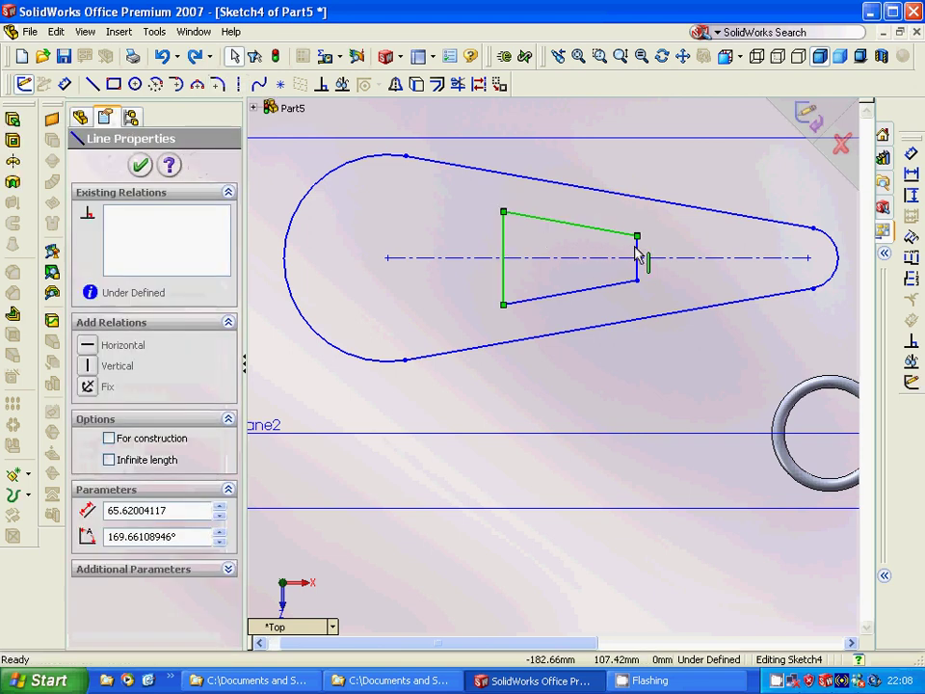
Round both corners at the inner trapezoid's shorter vertical side with 5 mm sketch fillets.
left_click(636, 256)
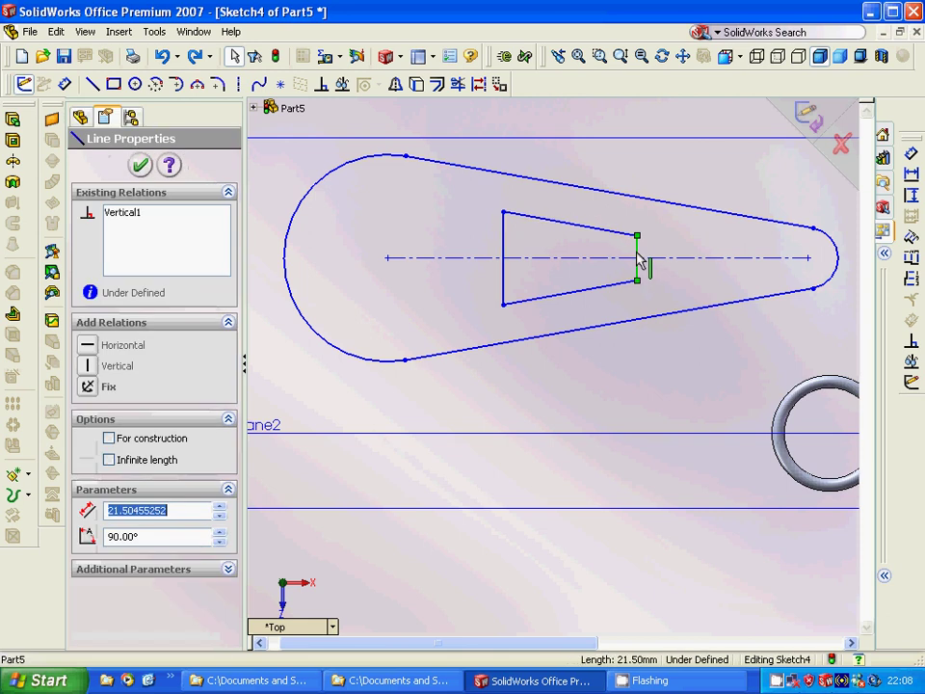
left_click(140, 164)
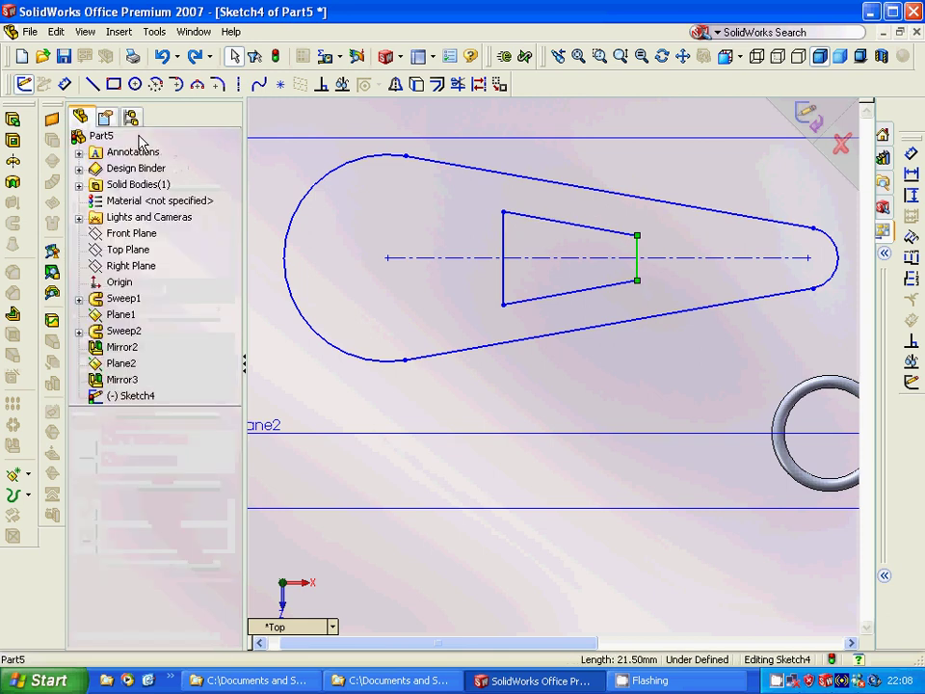
left_click(218, 84)
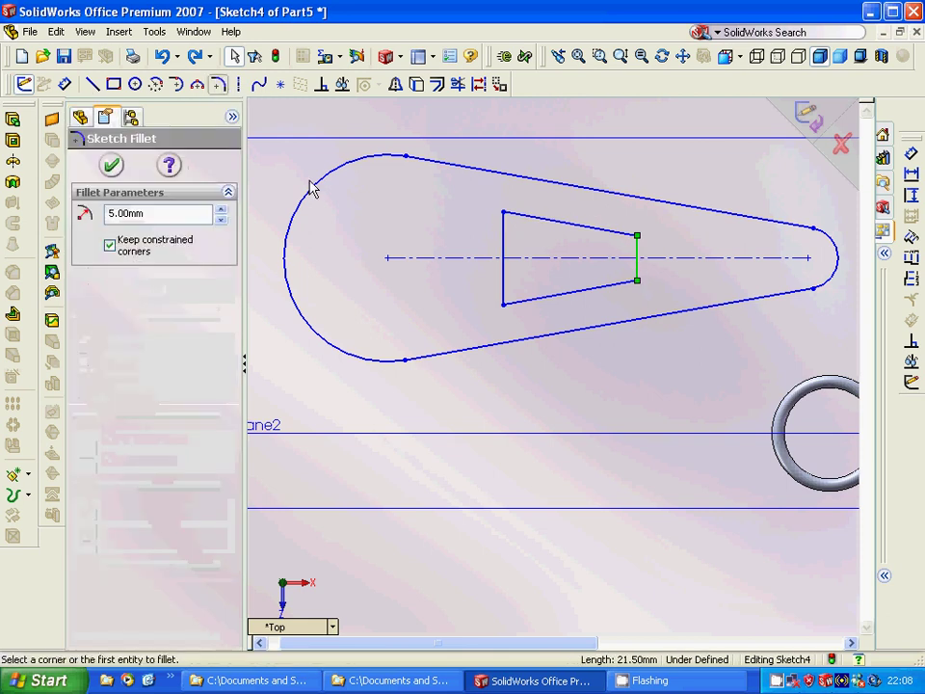
left_click(617, 234)
left_click(638, 262)
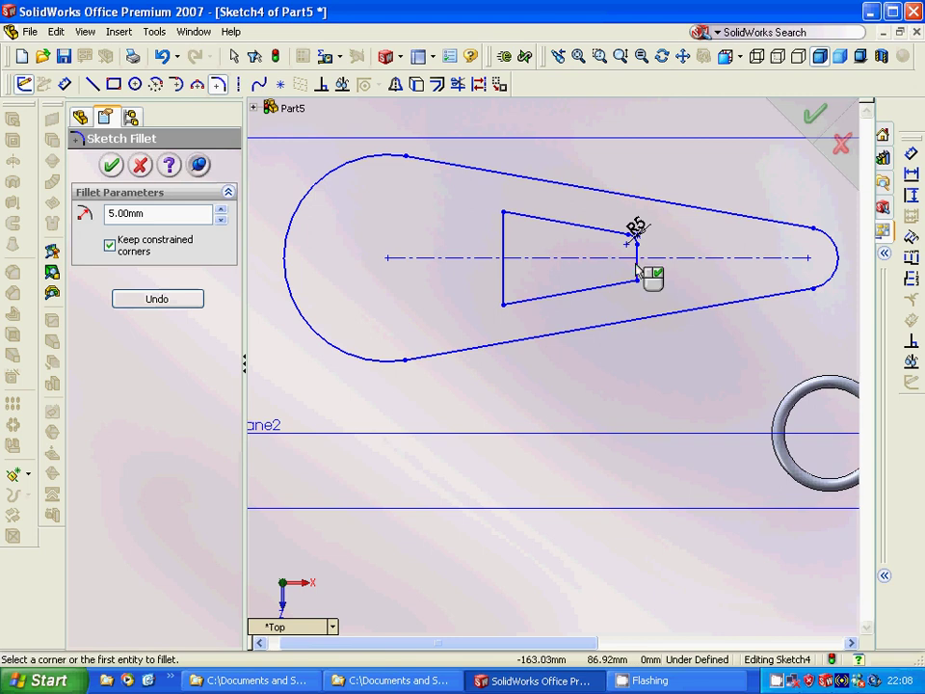
left_click(637, 273)
left_click(622, 283)
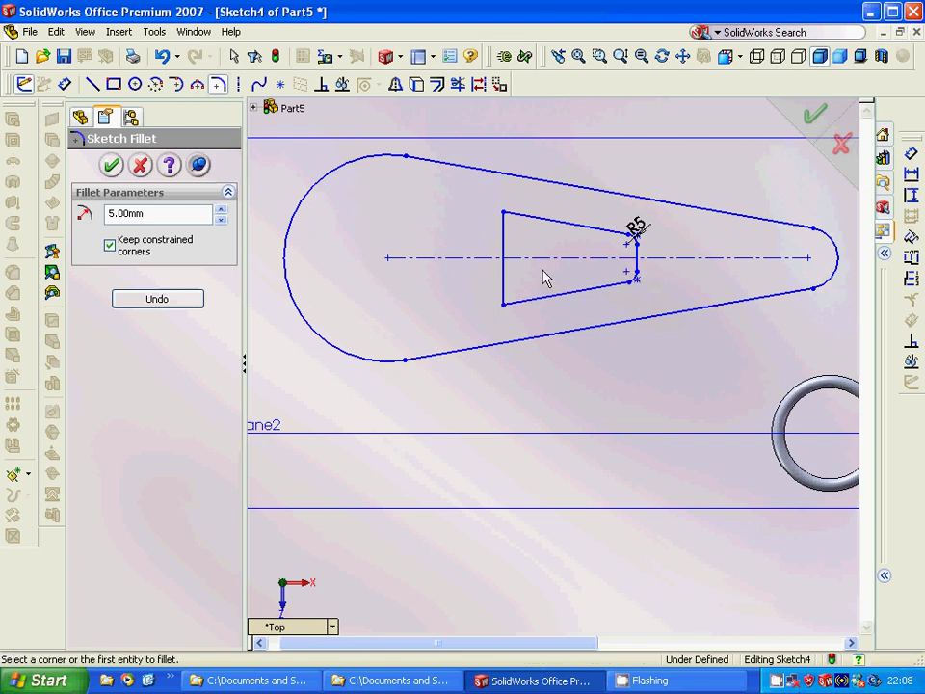
Round both corners at the trapezoid's longer vertical side with 10 mm sketch fillets, then exit the sketch.
key("shift+Home")
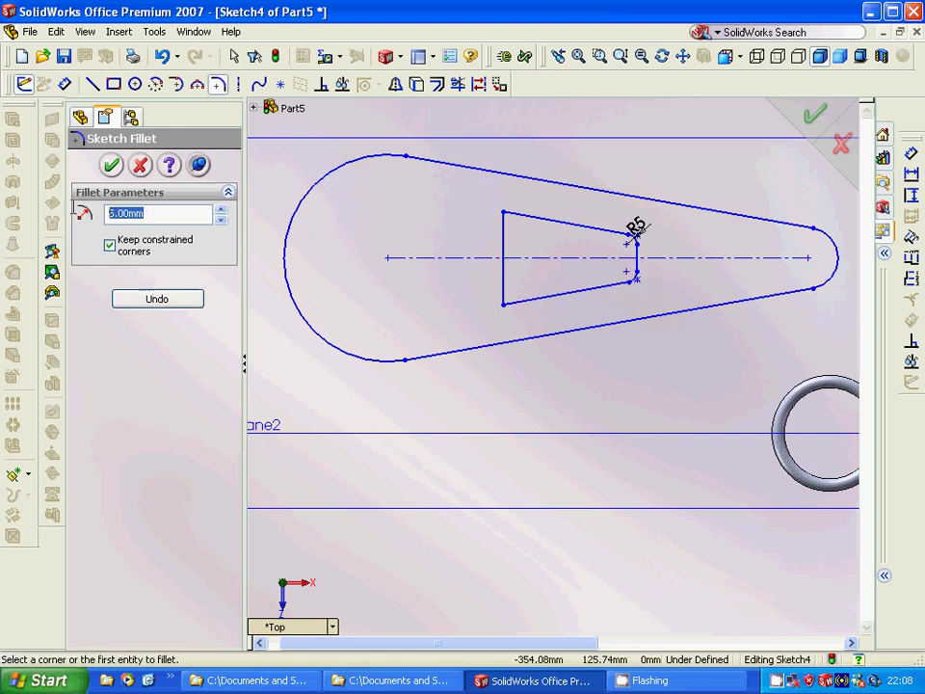
type("10")
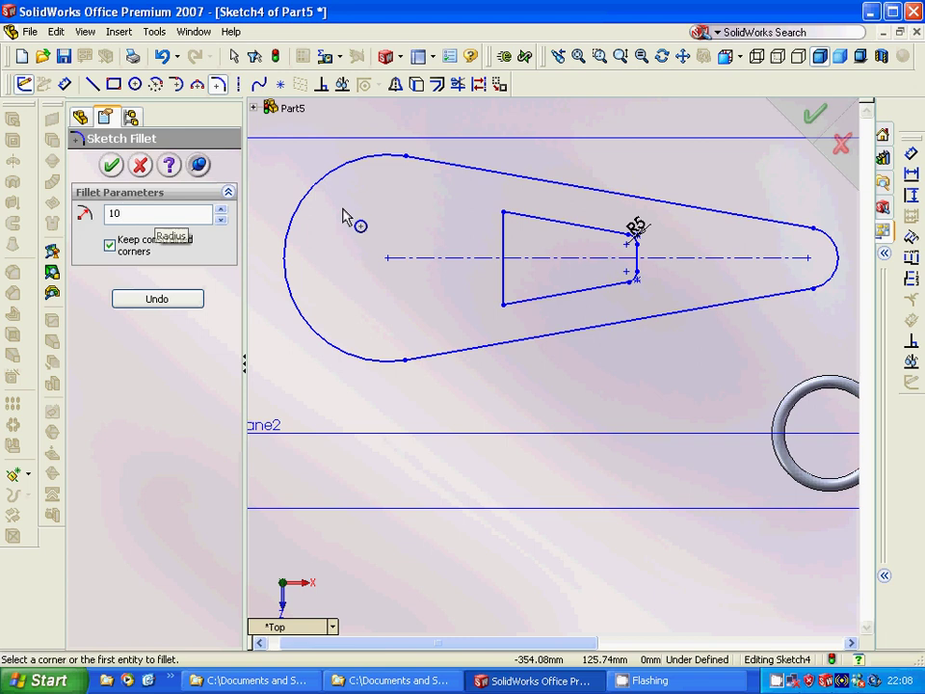
left_click(545, 220)
left_click(505, 243)
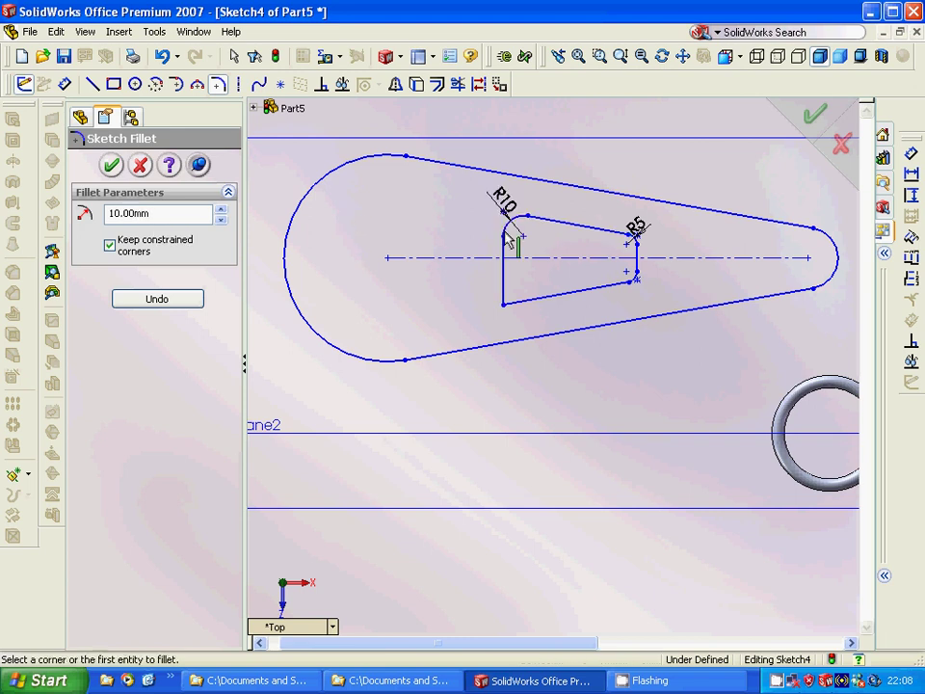
left_click(501, 287)
left_click(531, 299)
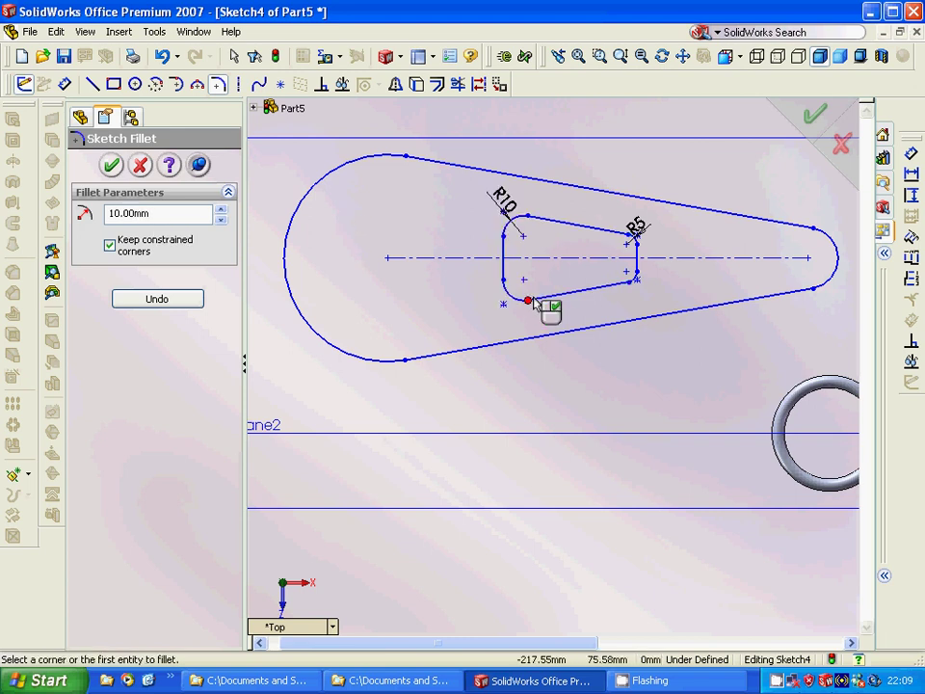
left_click(106, 168)
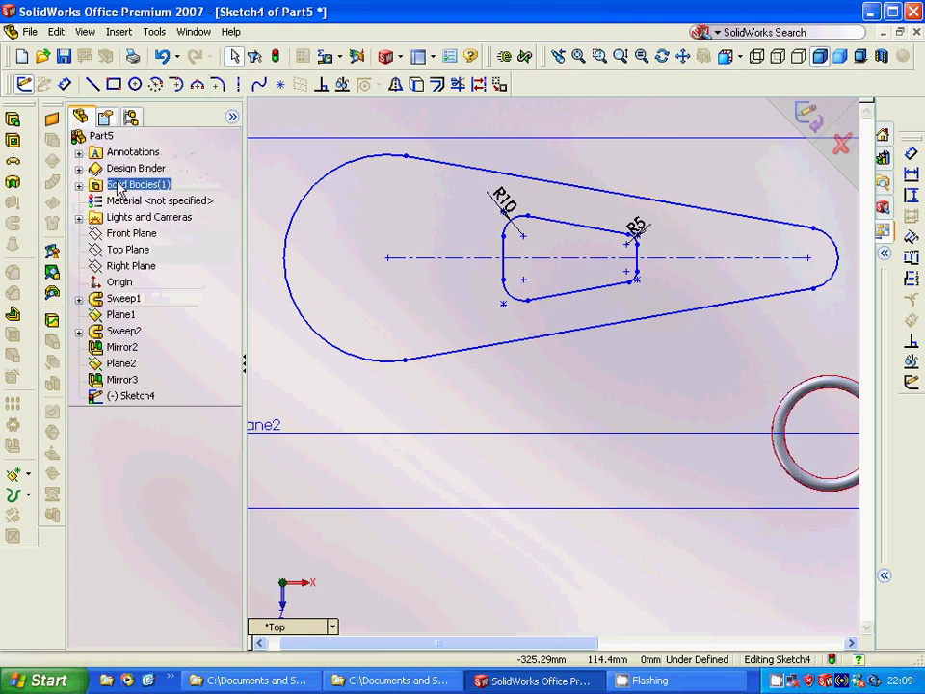
left_click(24, 86)
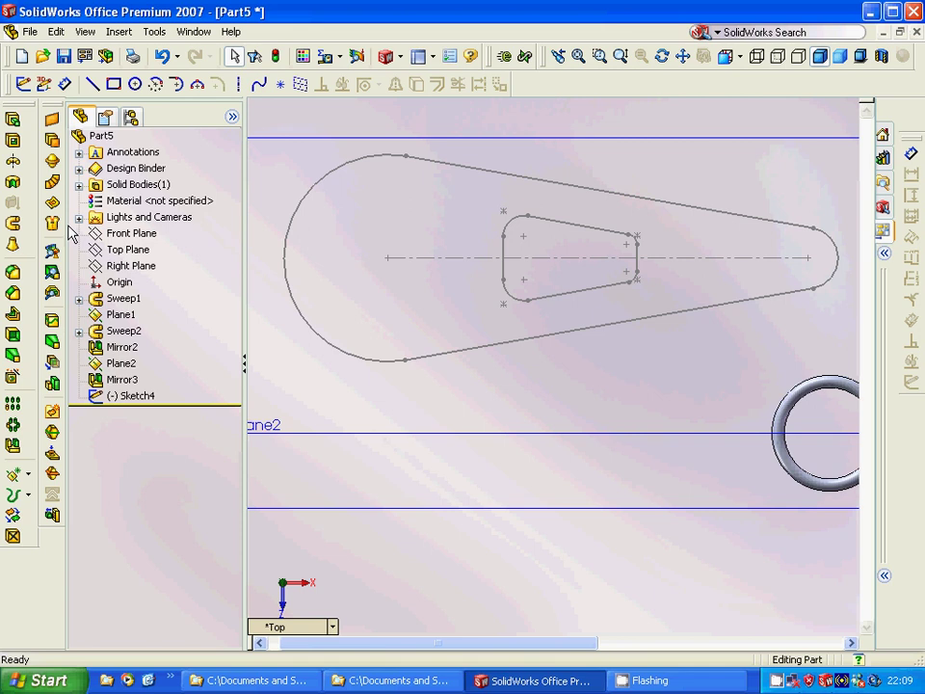
Extrude the tapered link sketch with its inner opening 20 mm using the Mid Plane end condition, keeping Merge result on.
left_click(133, 396)
left_click(121, 346, "ctrl")
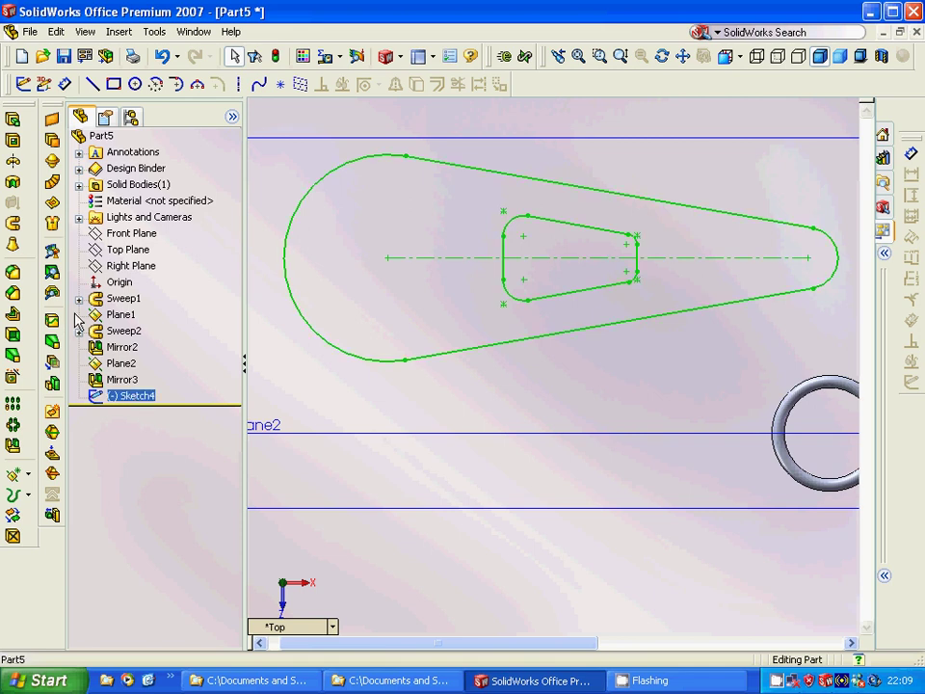
left_click(13, 118)
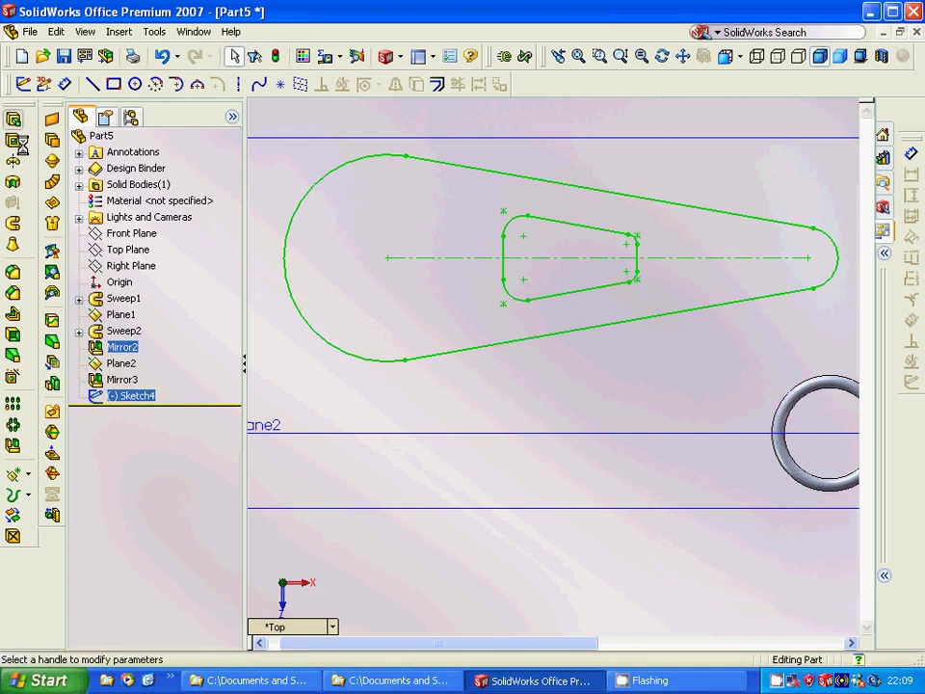
left_click(222, 270)
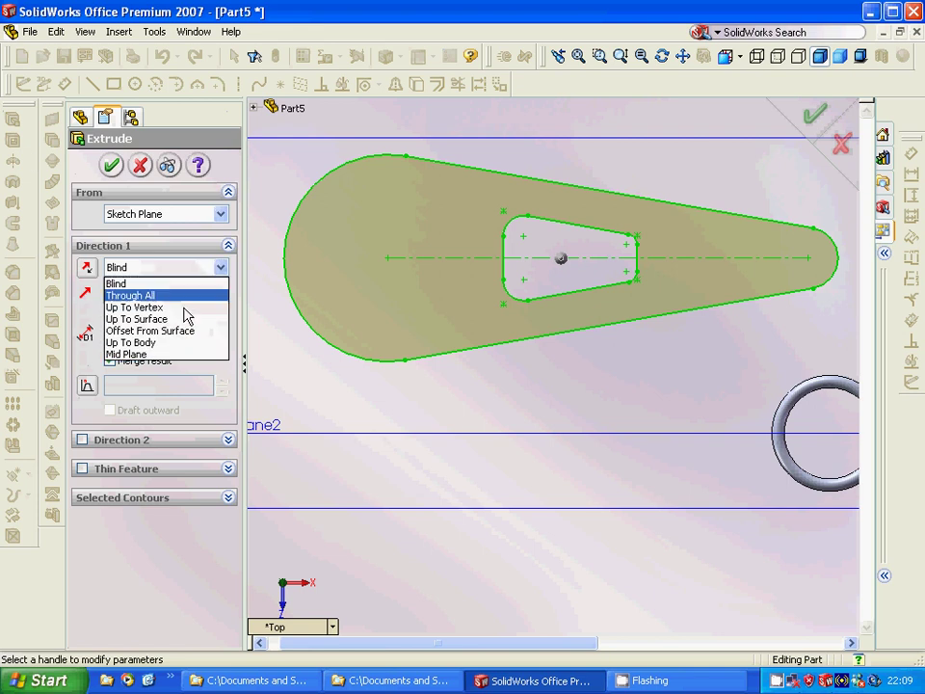
left_click(154, 350)
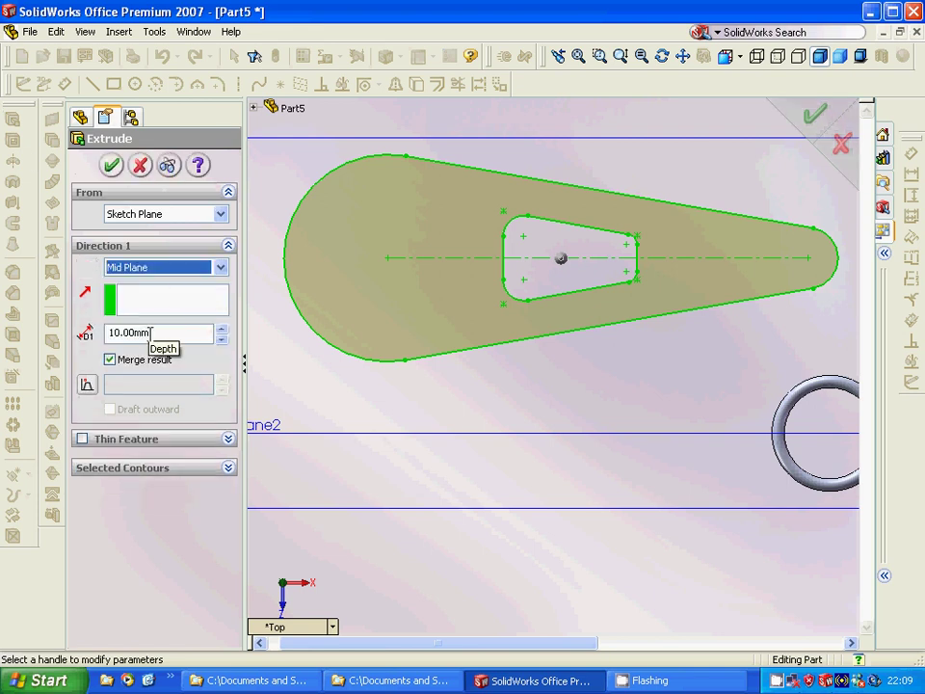
double_click(150, 332)
type("2")
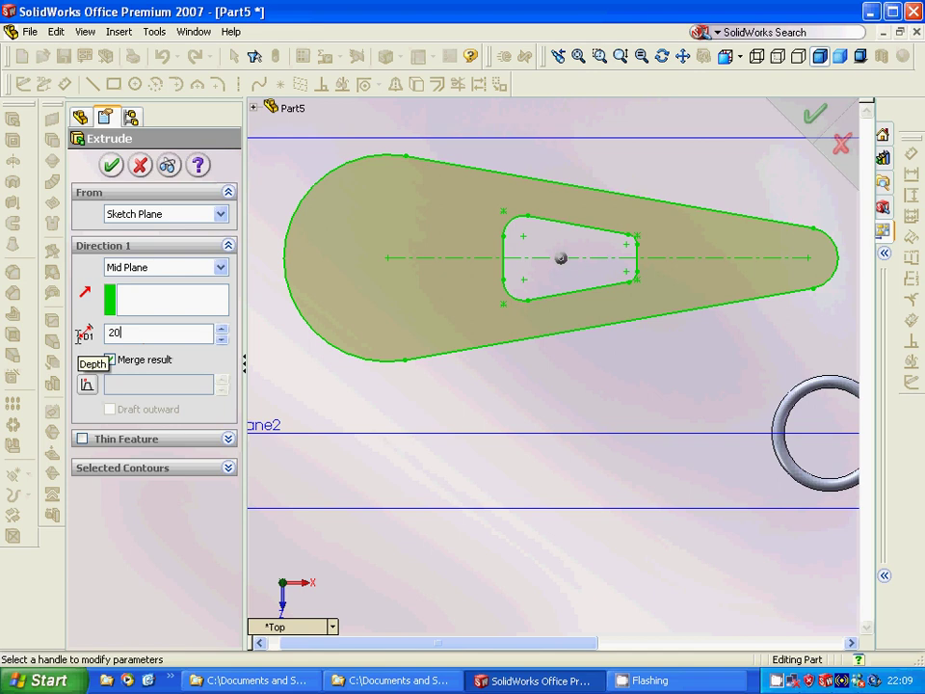
type("0")
key("Return")
left_click(112, 165)
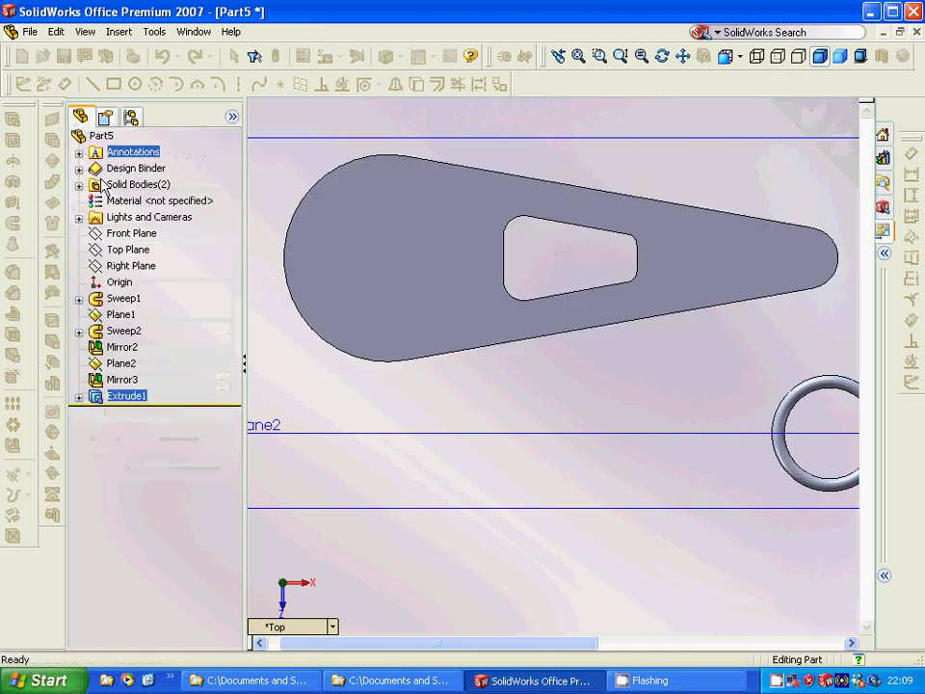
middle_click_drag(486, 352, 472, 374)
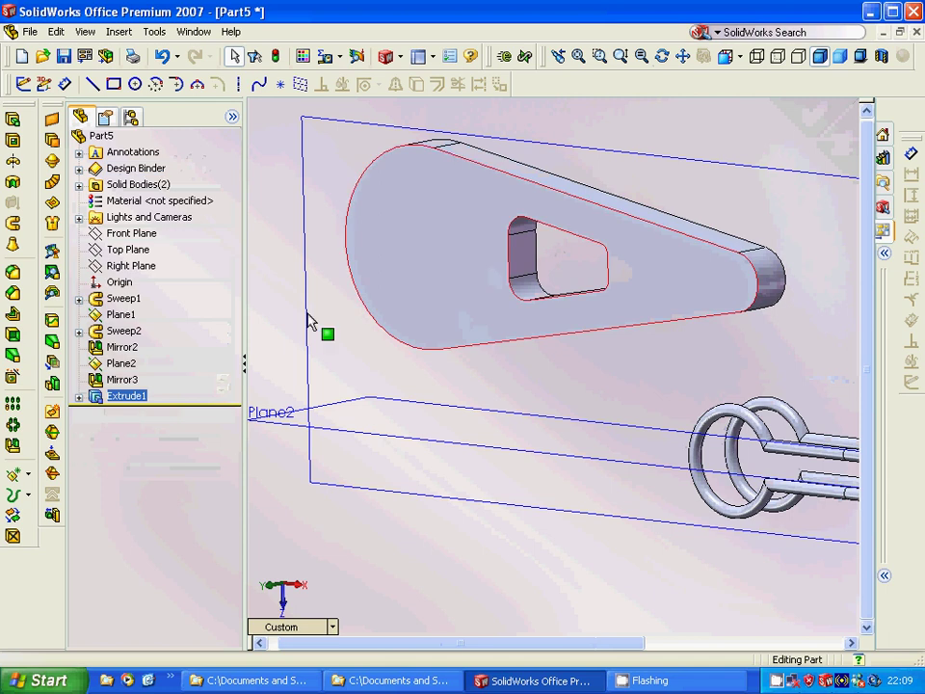